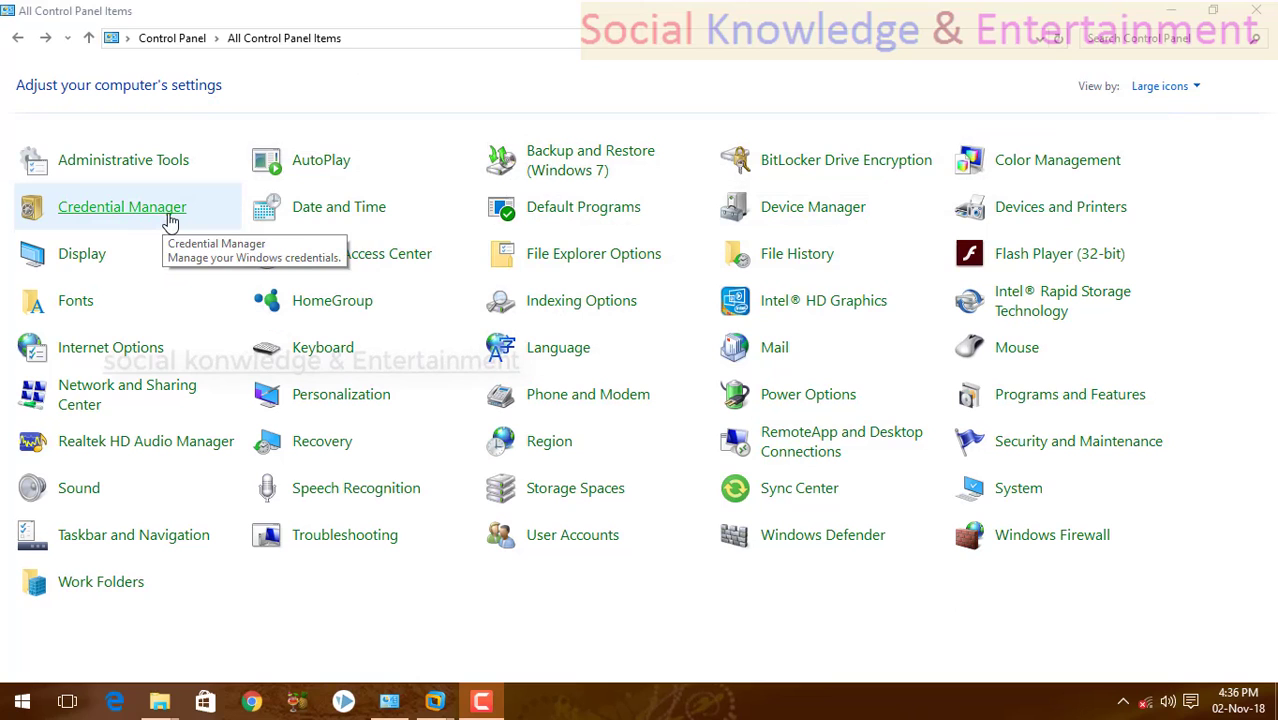
Go from This PC to the Control Panel, show its items as large icons, and open Credential Manager.
{"action": "left_click", "coordinate": [168, 220]}
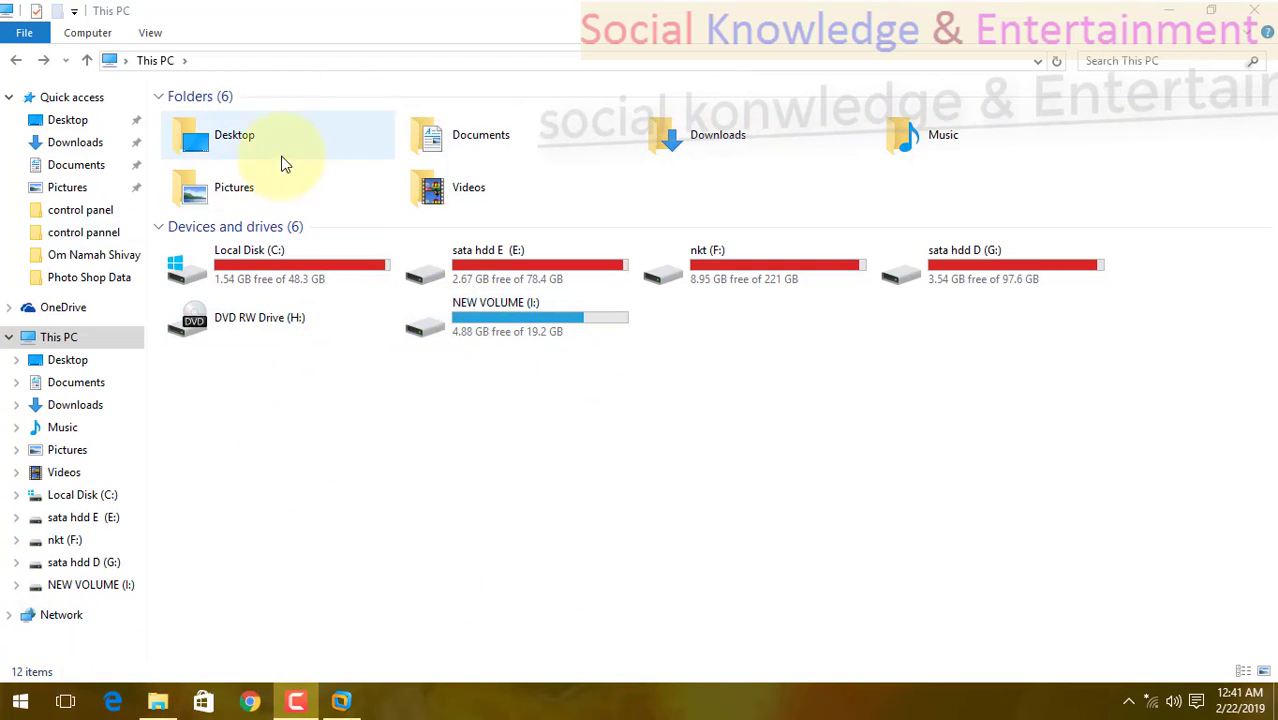
{"action": "left_click", "coordinate": [114, 60]}
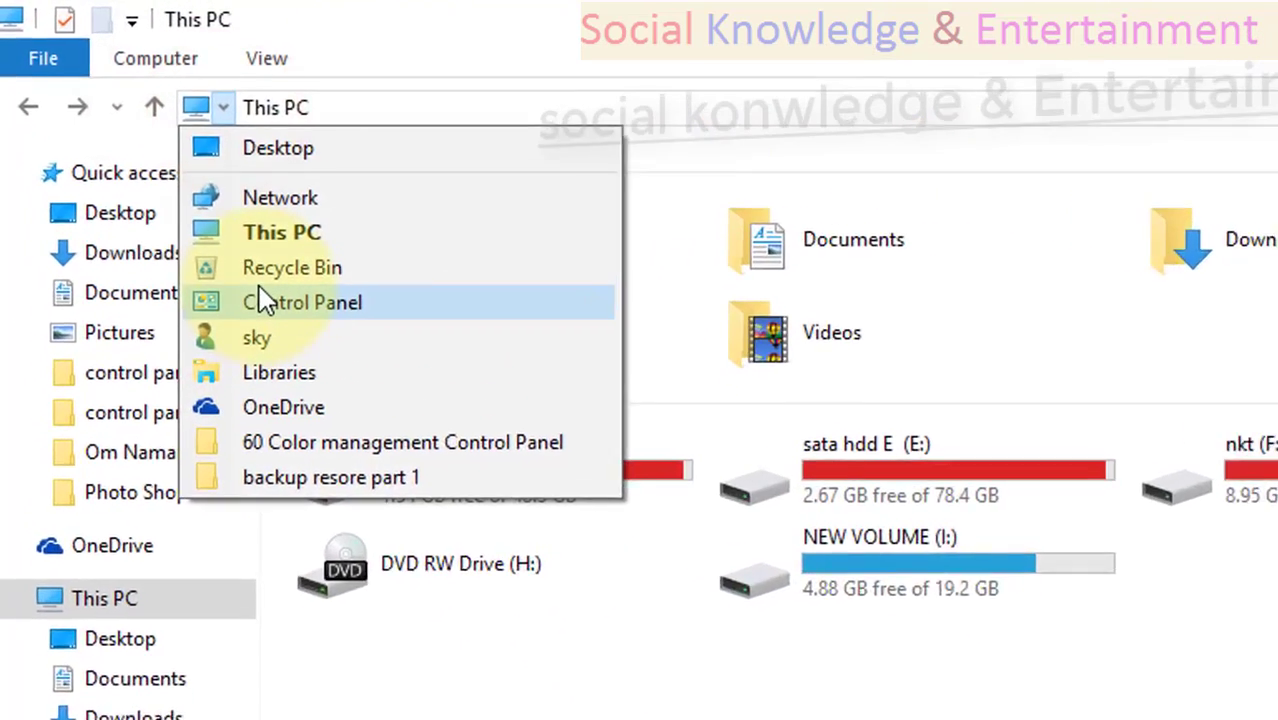
{"action": "left_click", "coordinate": [150, 177]}
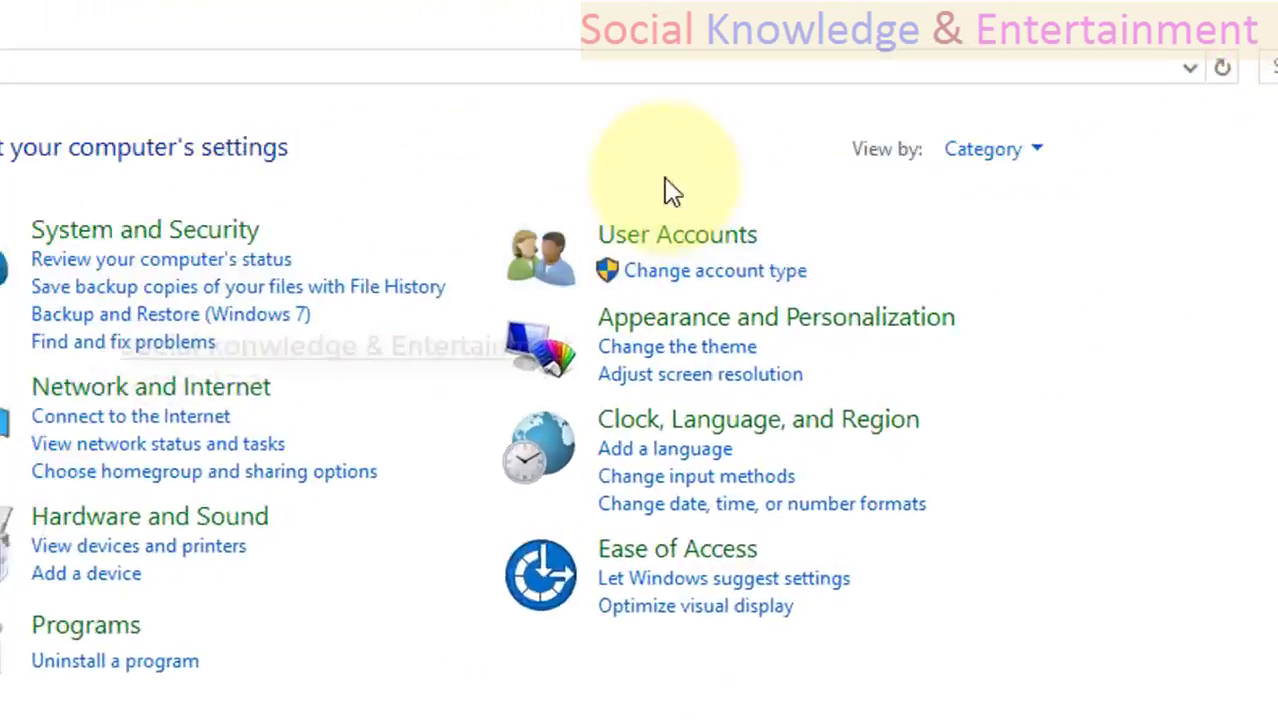
{"action": "left_click", "coordinate": [950, 150]}
{"action": "left_click", "coordinate": [845, 335]}
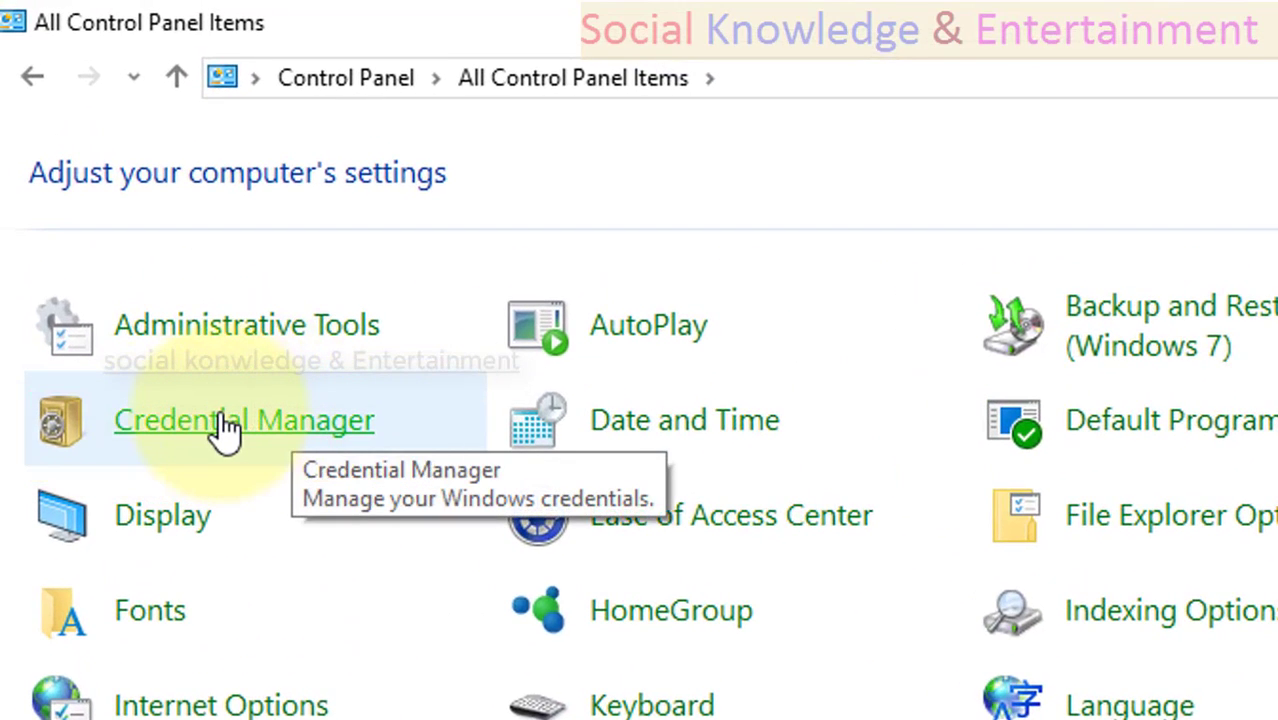
{"action": "left_click", "coordinate": [229, 428]}
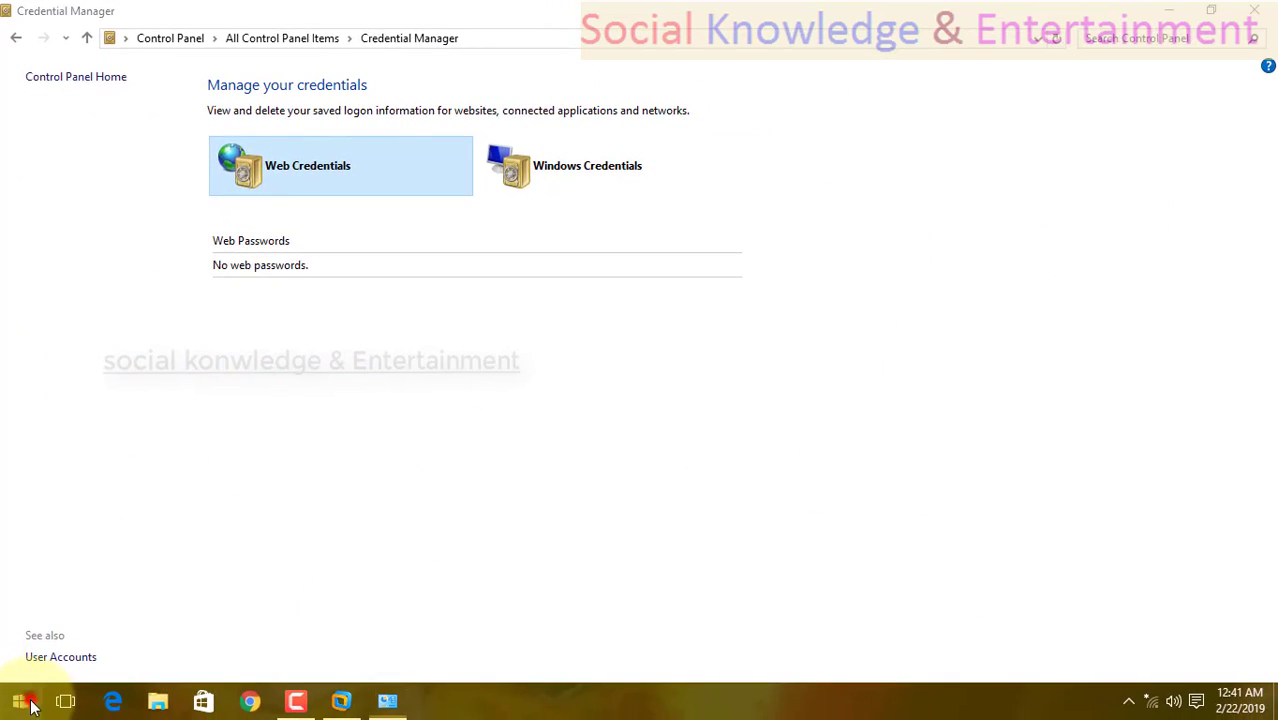
{"action": "left_click", "coordinate": [19, 706]}
{"action": "left_click", "coordinate": [19, 706]}
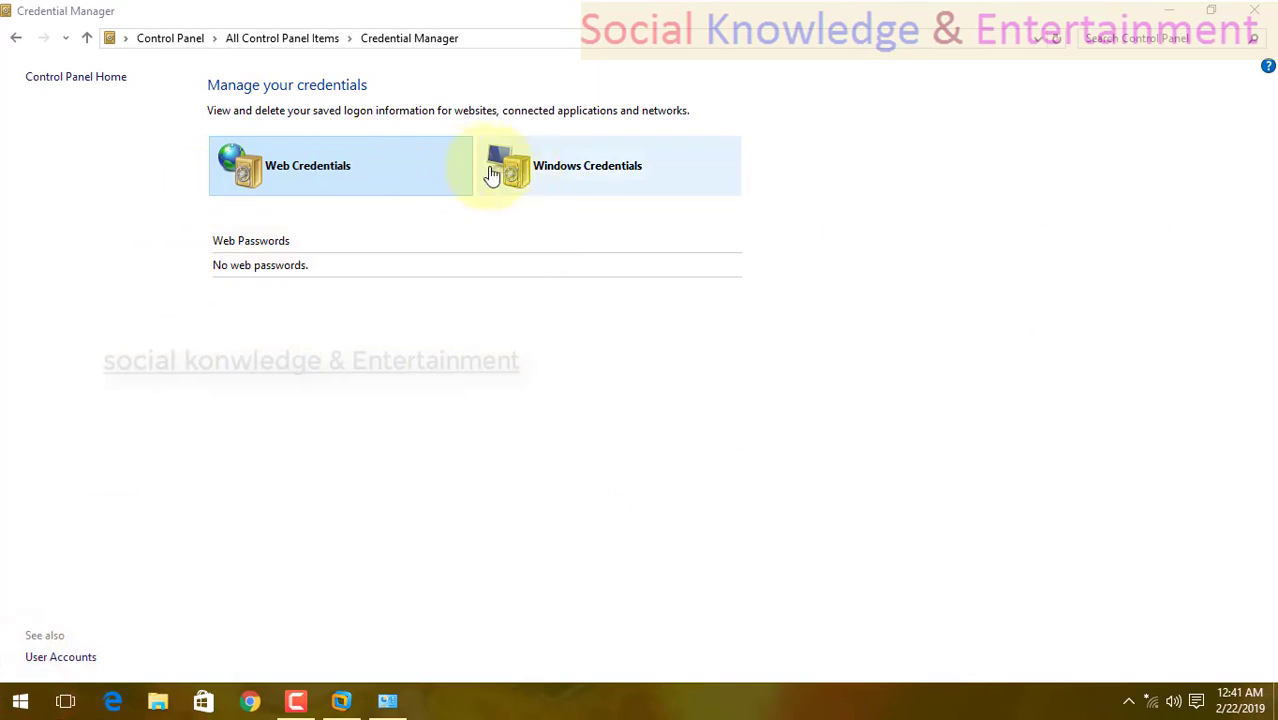
Look through both the Web Credentials and Windows Credentials sections, finishing on Windows Credentials.
{"action": "left_click", "coordinate": [545, 172]}
{"action": "left_click", "coordinate": [400, 172]}
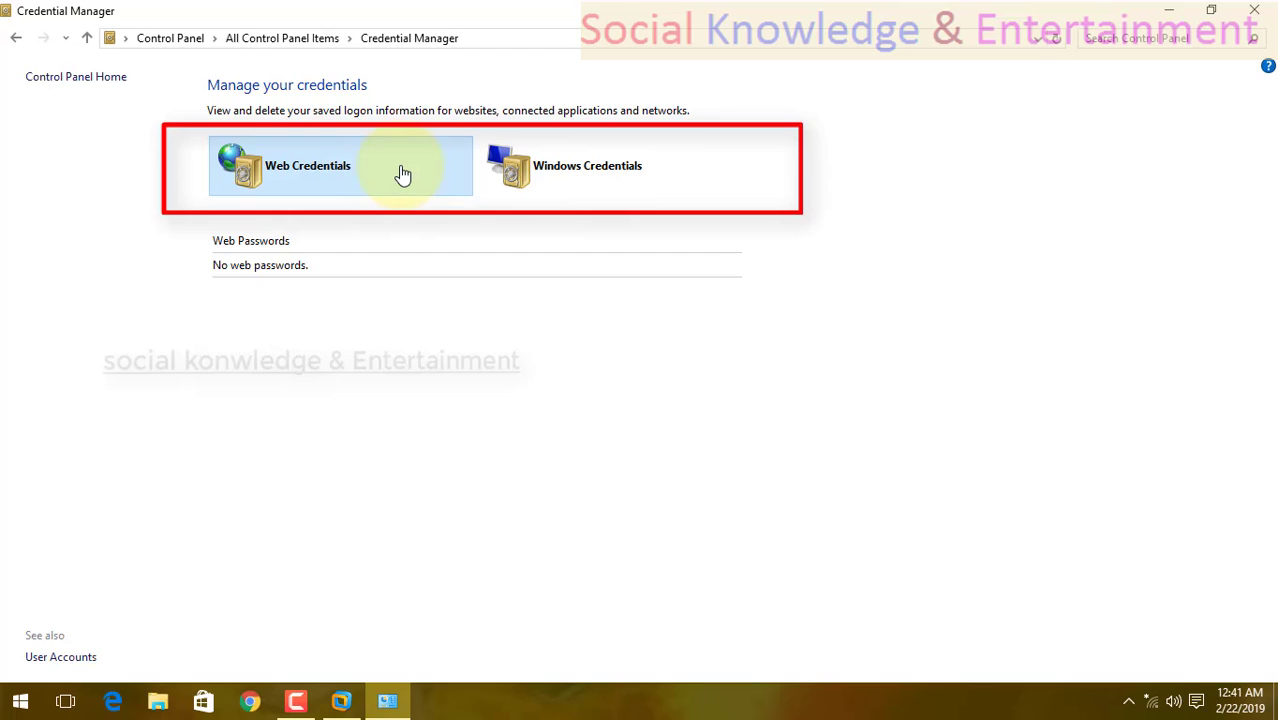
{"action": "left_click", "coordinate": [615, 168]}
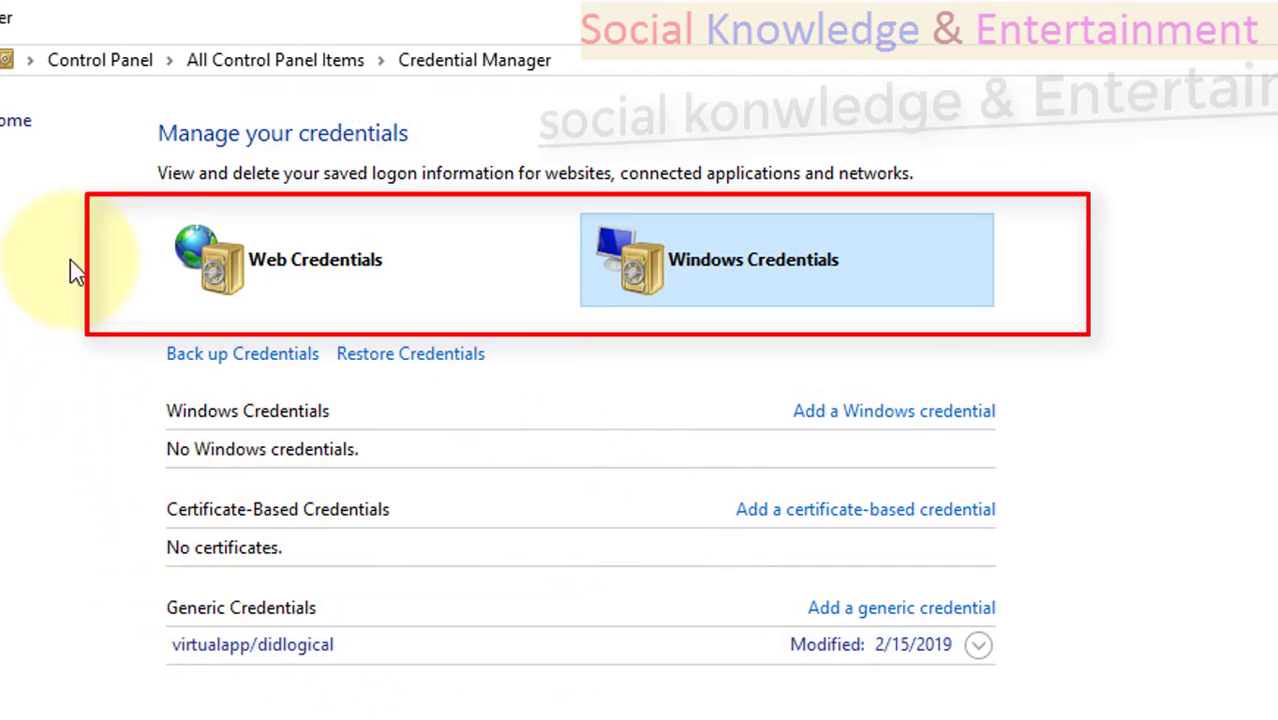
{"action": "left_click", "coordinate": [355, 285]}
{"action": "left_click", "coordinate": [646, 264]}
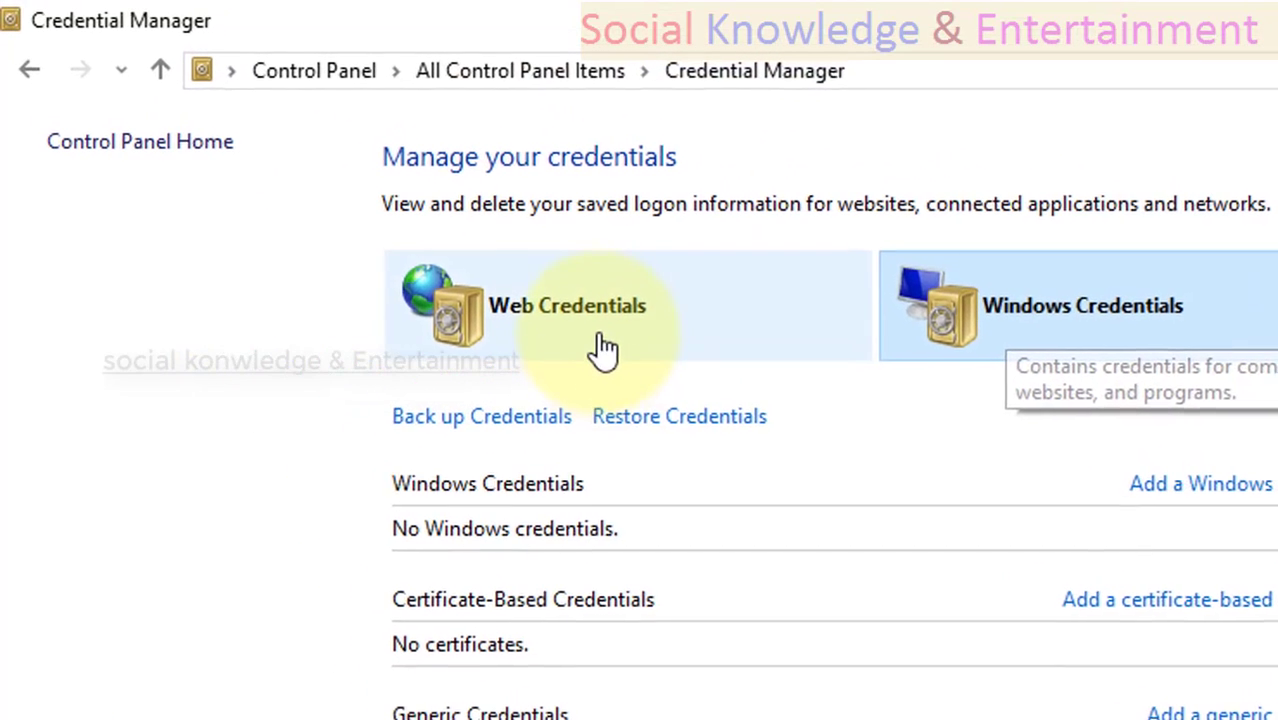
{"action": "left_click", "coordinate": [598, 336]}
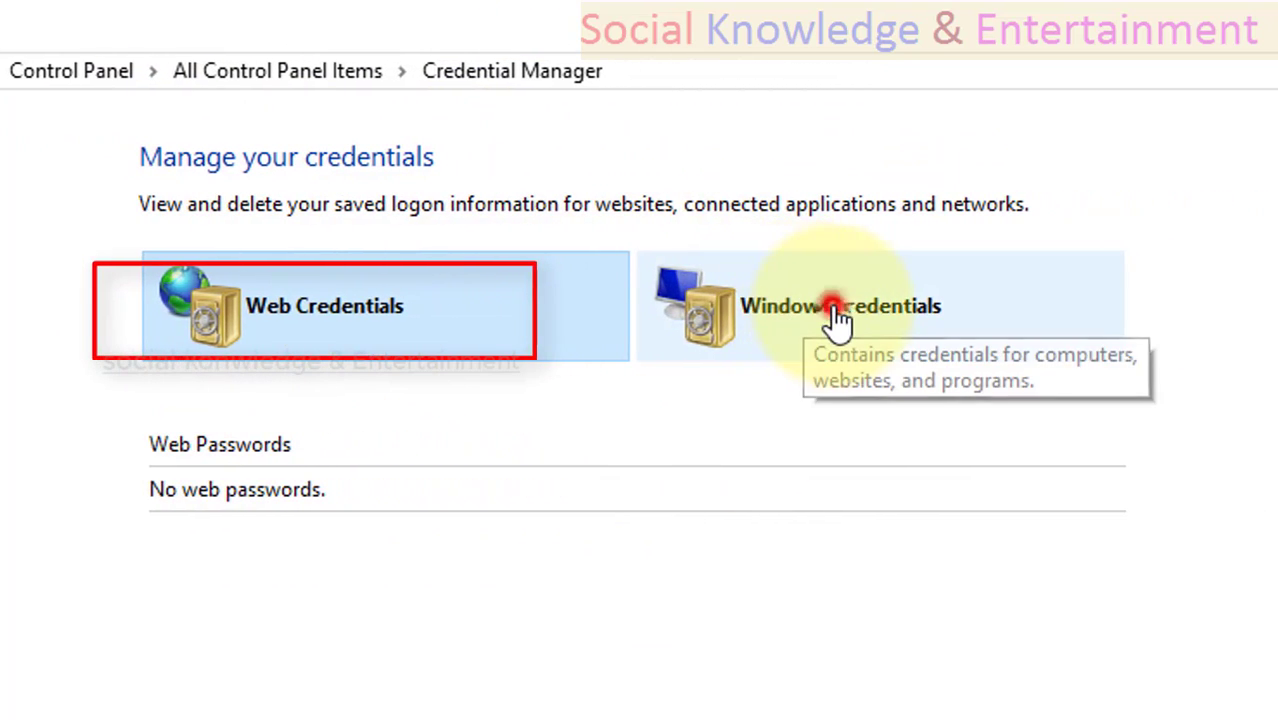
{"action": "left_click", "coordinate": [828, 320]}
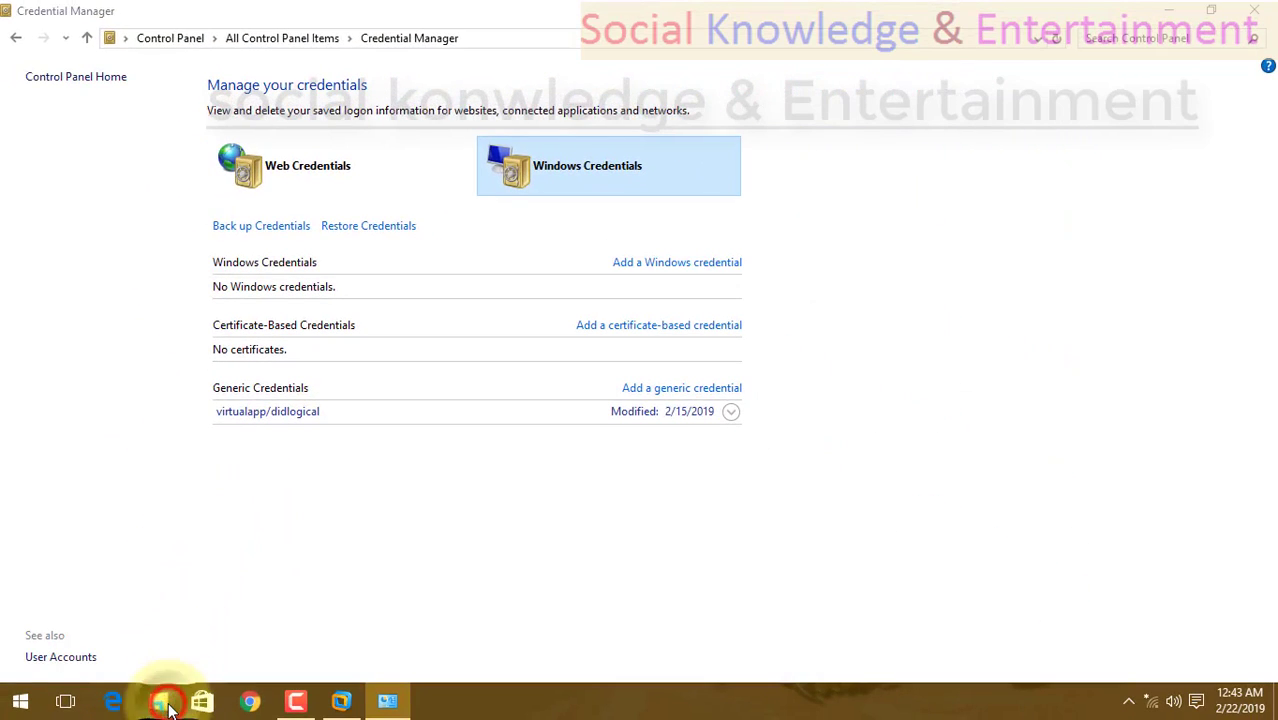
Open File Explorer and view the system properties of This PC to check the Windows edition, closing the System window.
{"action": "left_click", "coordinate": [164, 704]}
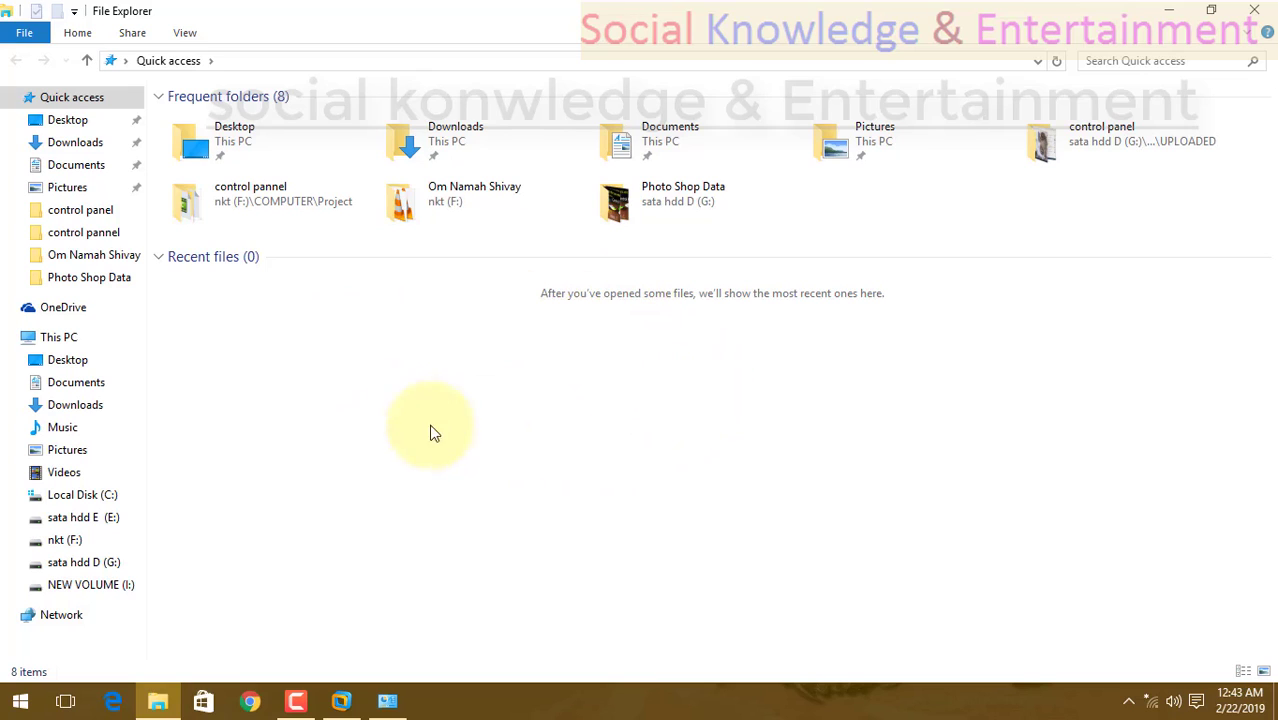
{"action": "left_click", "coordinate": [530, 305]}
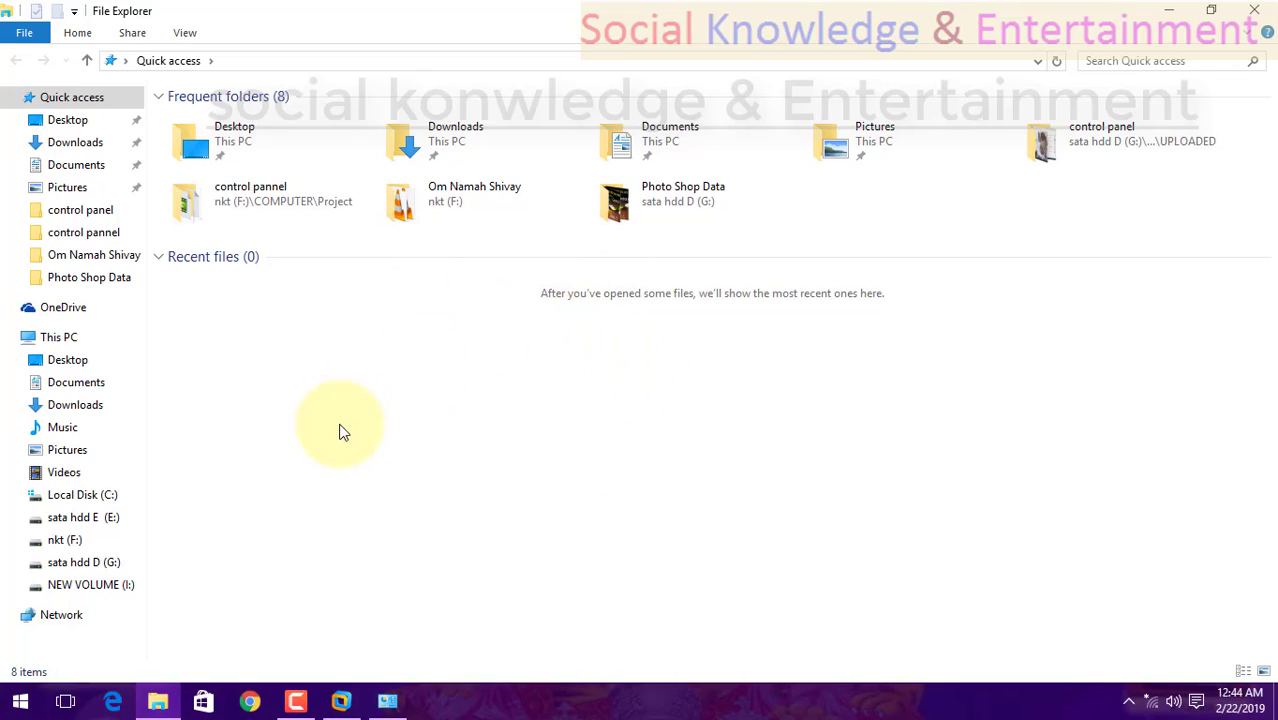
{"action": "left_click_drag", "start_coordinate": [338, 418], "coordinate": [385, 401]}
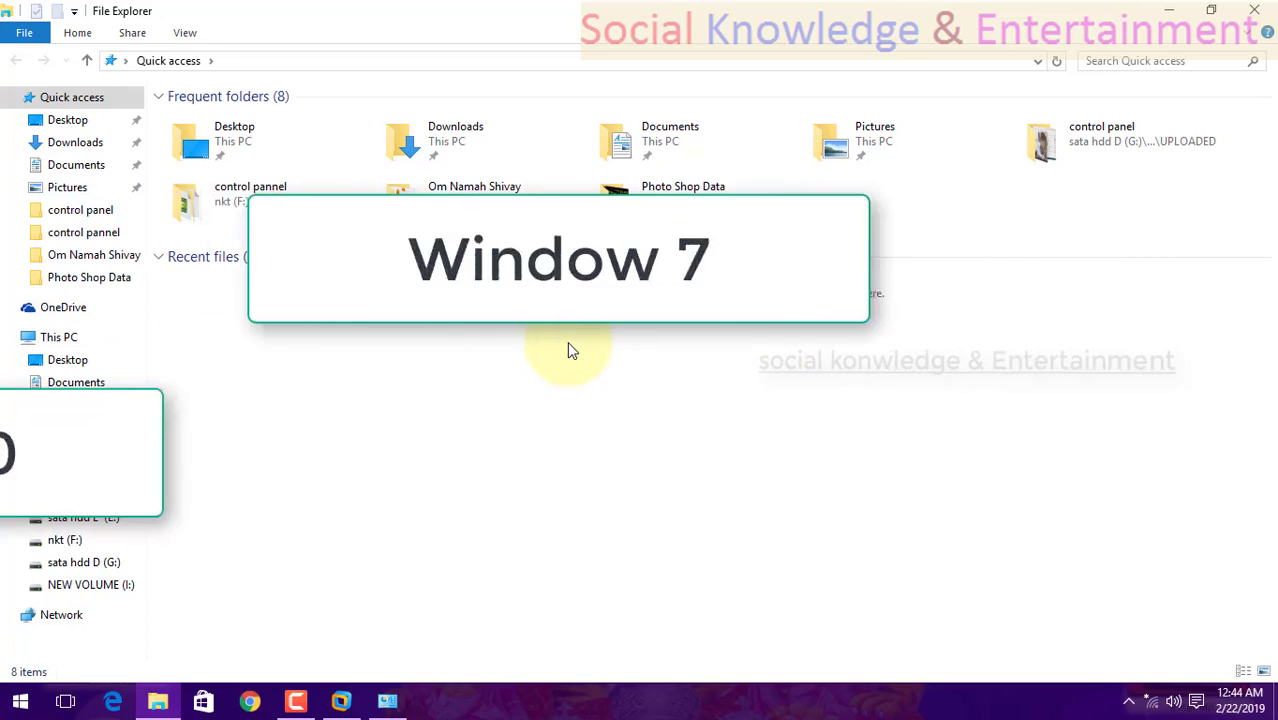
{"action": "left_click", "coordinate": [10, 706]}
{"action": "left_click", "coordinate": [18, 704]}
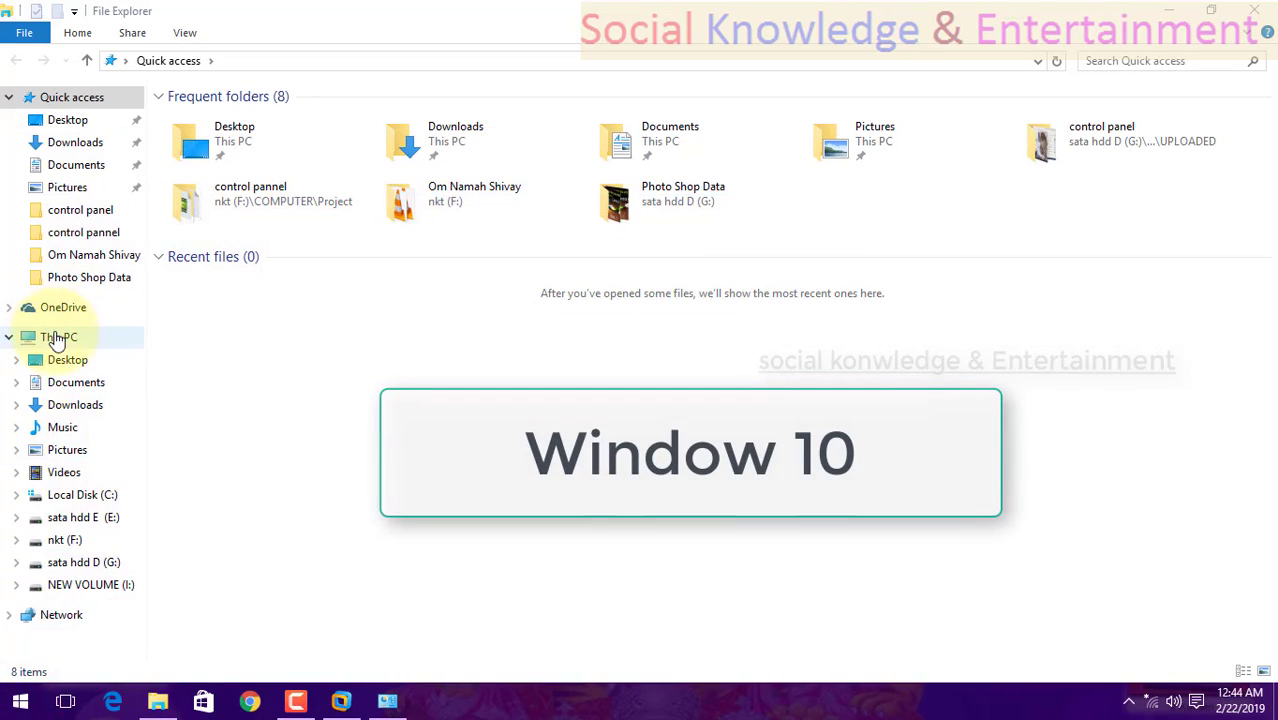
{"action": "right_click", "coordinate": [57, 340]}
{"action": "left_click", "coordinate": [130, 588]}
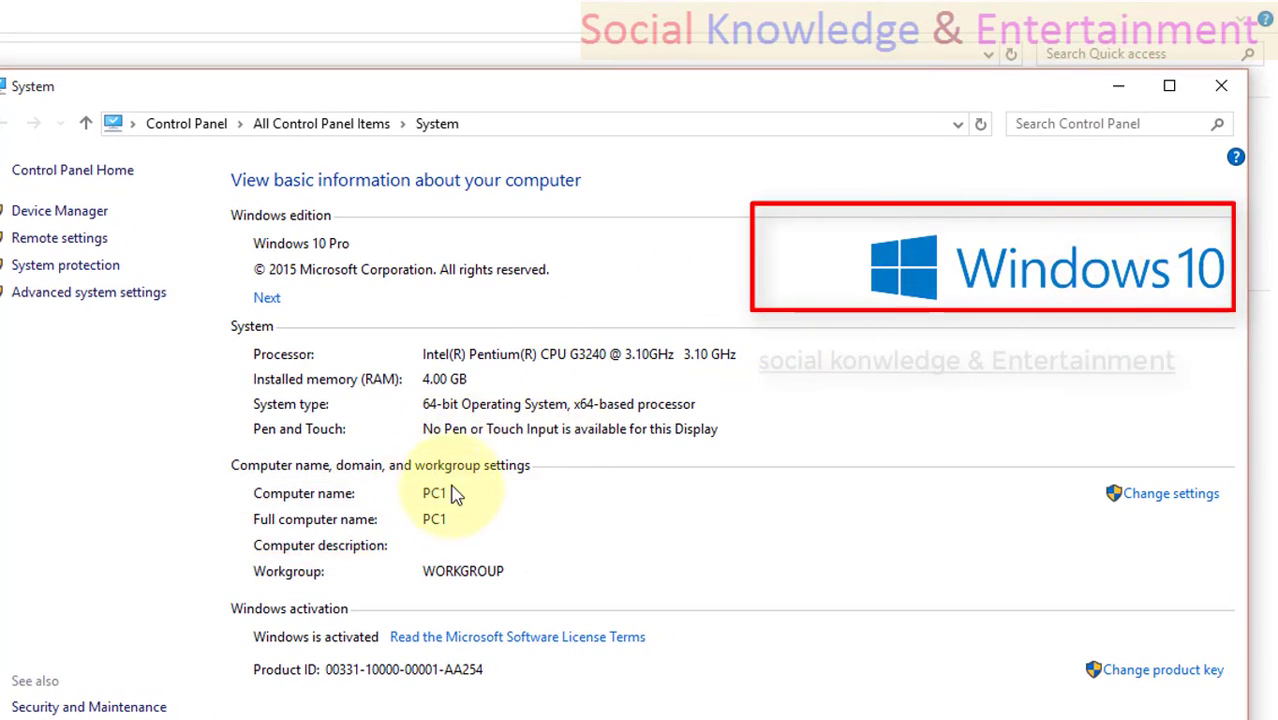
{"action": "left_click", "coordinate": [1221, 86]}
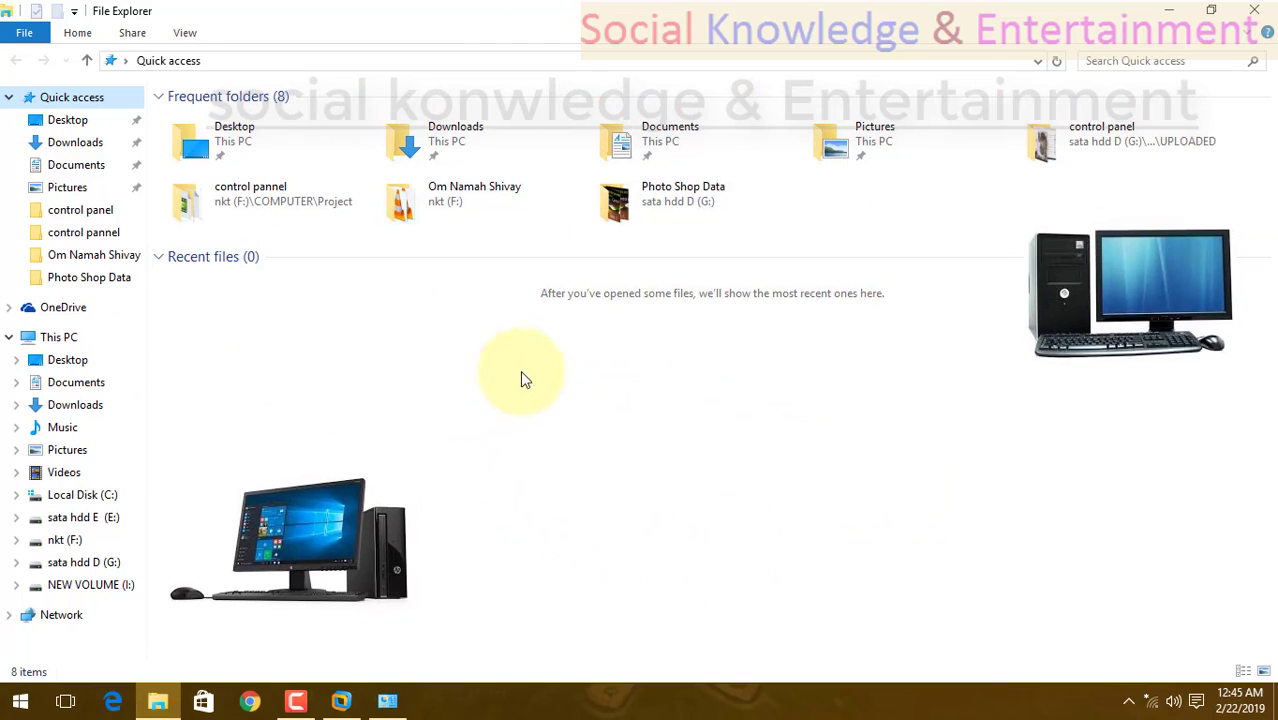
Return to the Control Panel and open the network adapter settings through the Network and Sharing Center.
{"action": "left_click", "coordinate": [1147, 706]}
{"action": "left_click", "coordinate": [1148, 702]}
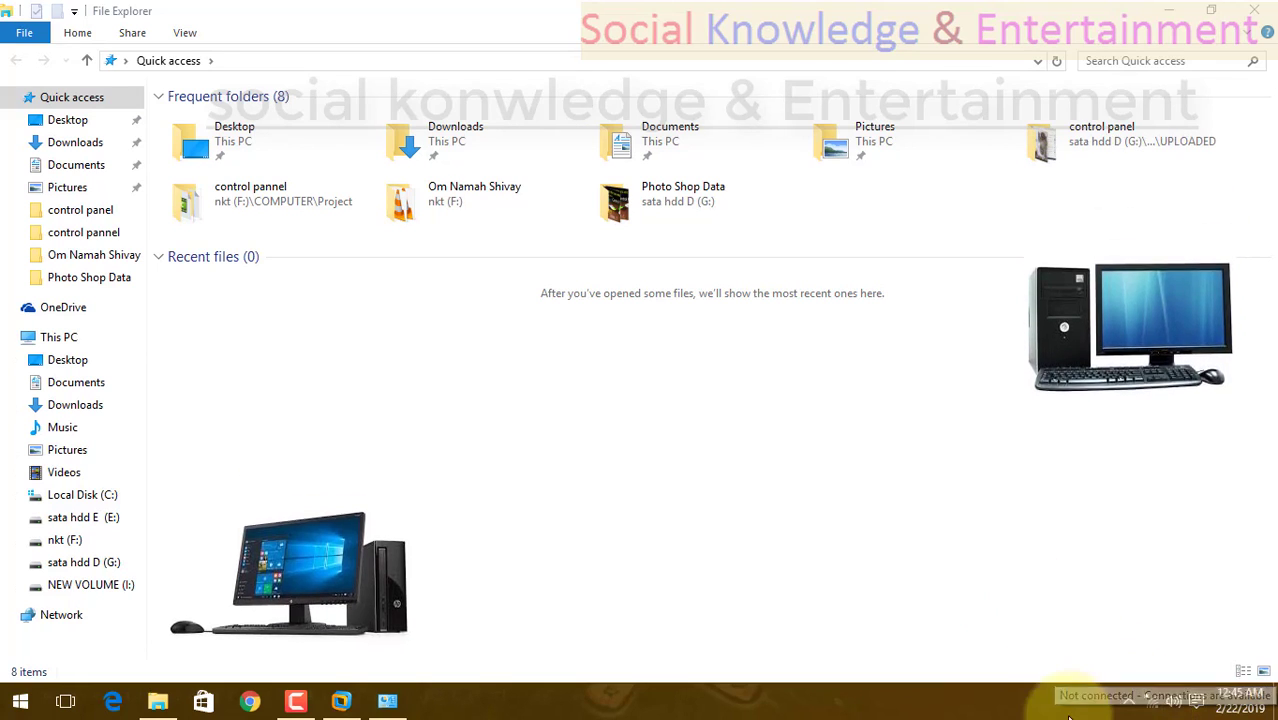
{"action": "left_click", "coordinate": [388, 701]}
{"action": "left_click", "coordinate": [57, 80]}
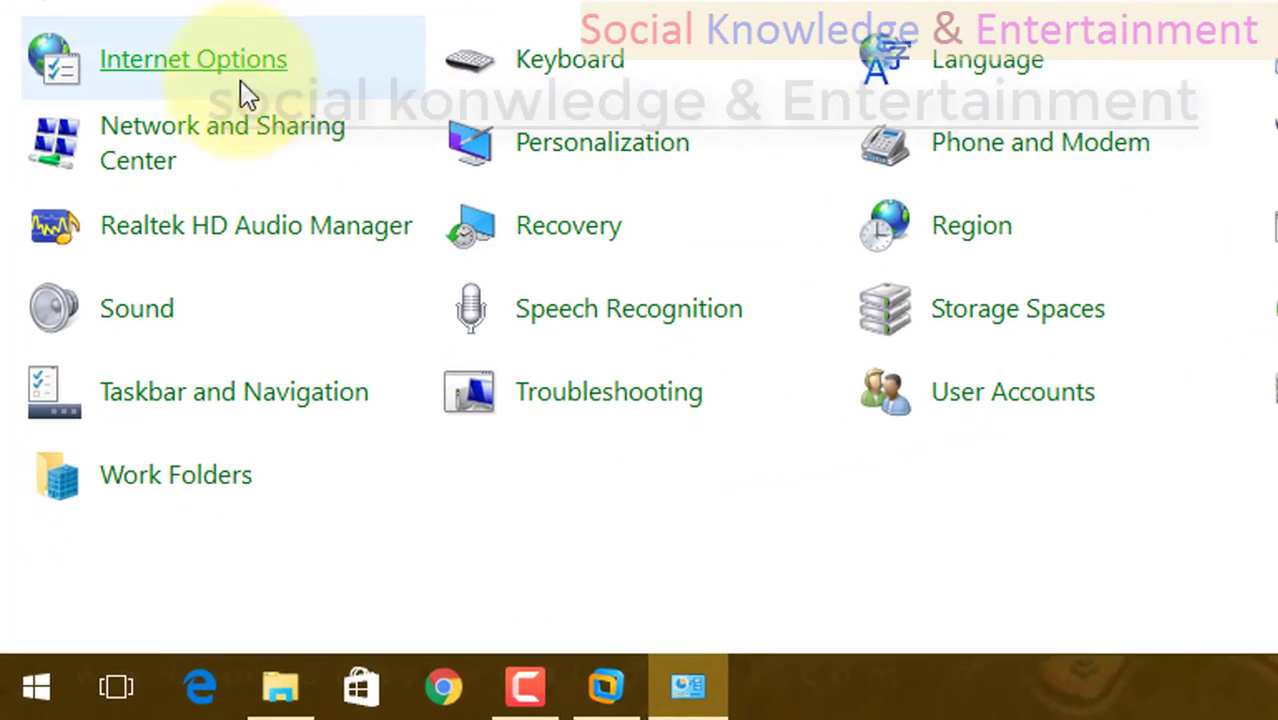
{"action": "left_click", "coordinate": [240, 129]}
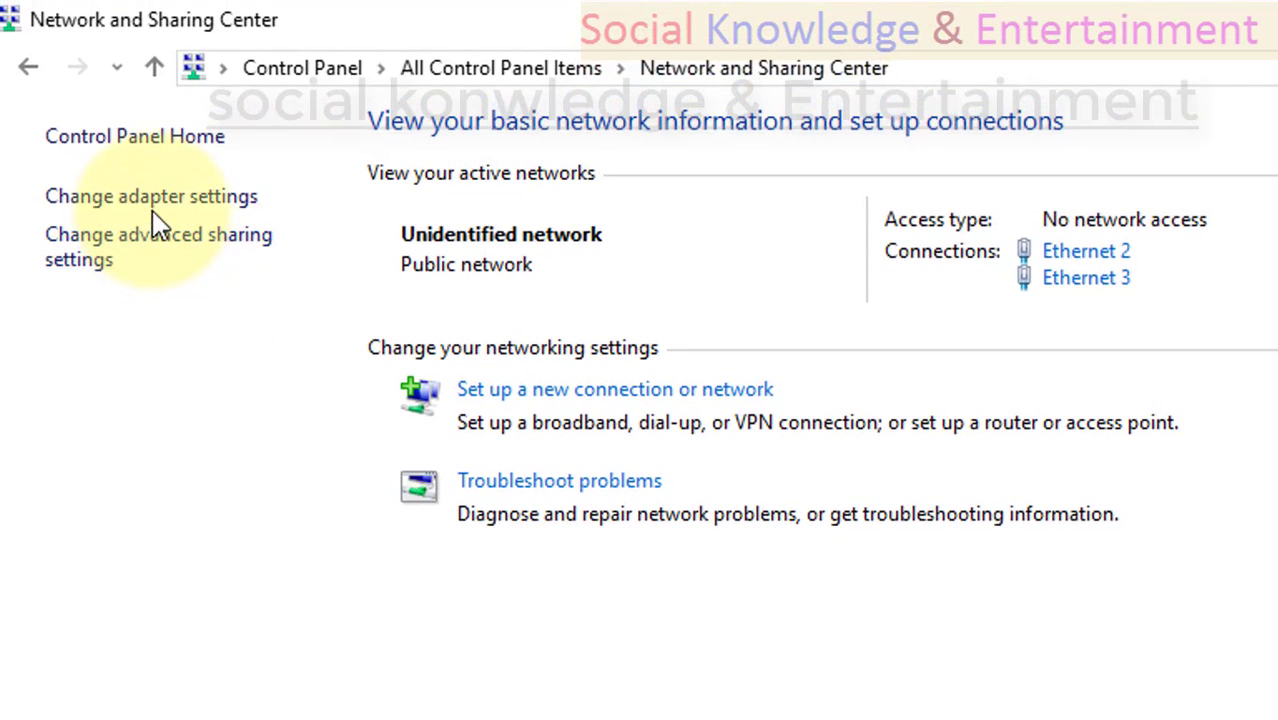
{"action": "left_click", "coordinate": [152, 200]}
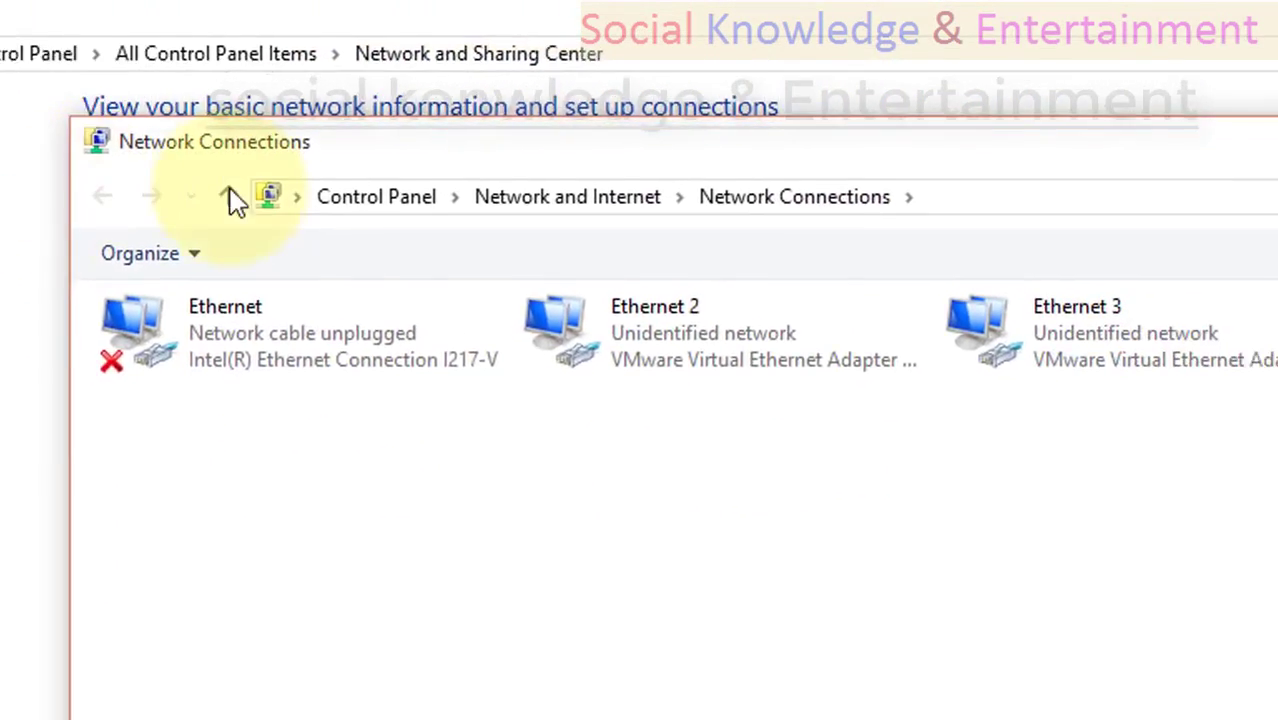
Disable the Wi-Fi adapter and minimize the Network Connections and Network and Sharing Center windows.
{"action": "left_click", "coordinate": [855, 300]}
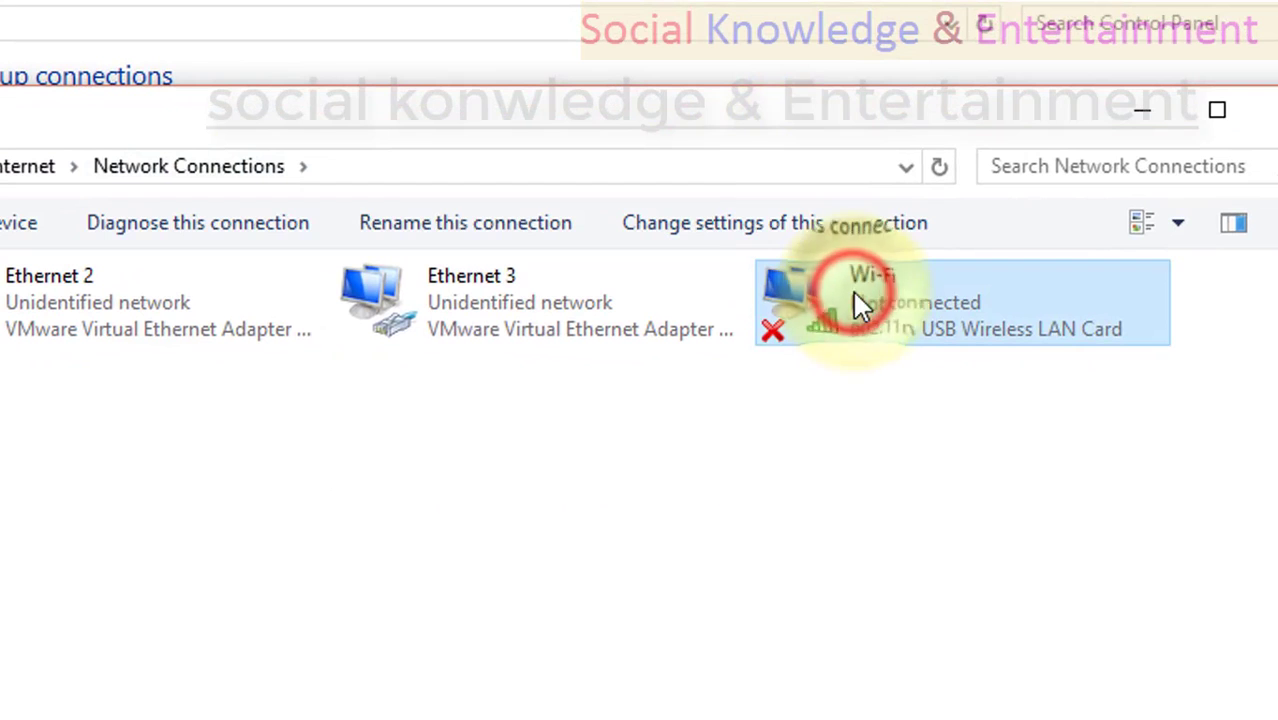
{"action": "right_click", "coordinate": [855, 300]}
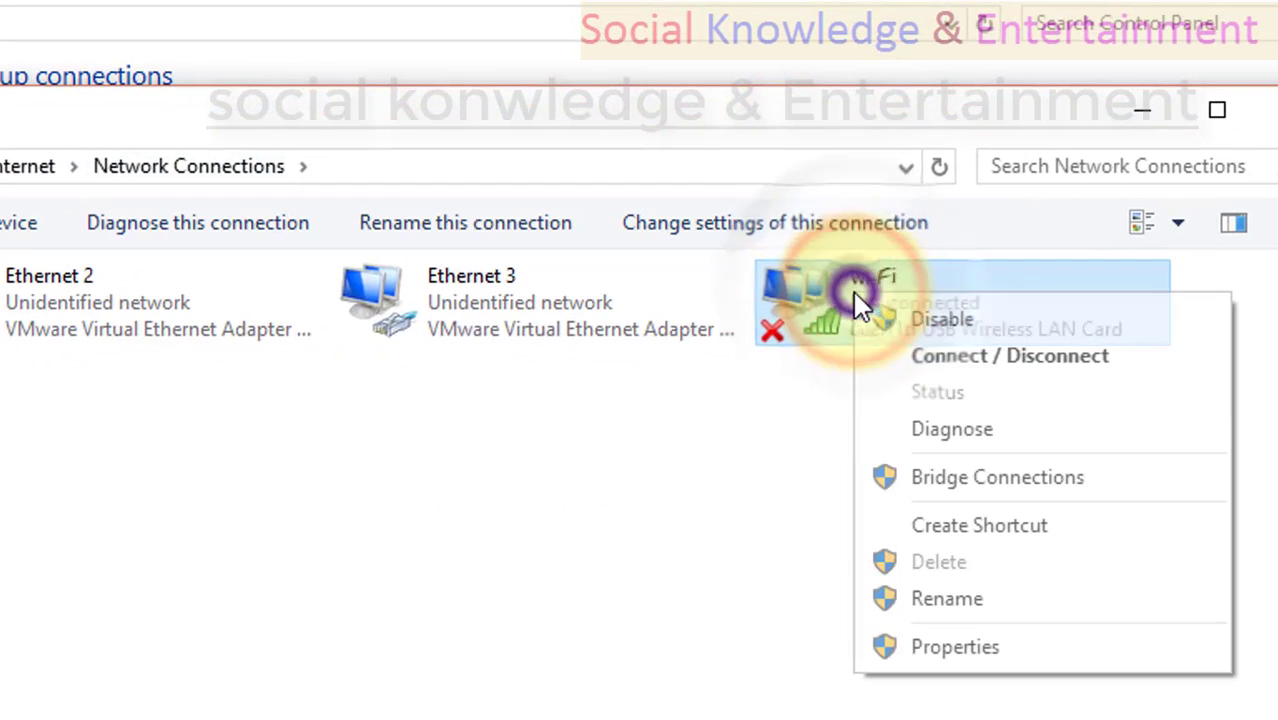
{"action": "left_click", "coordinate": [893, 320]}
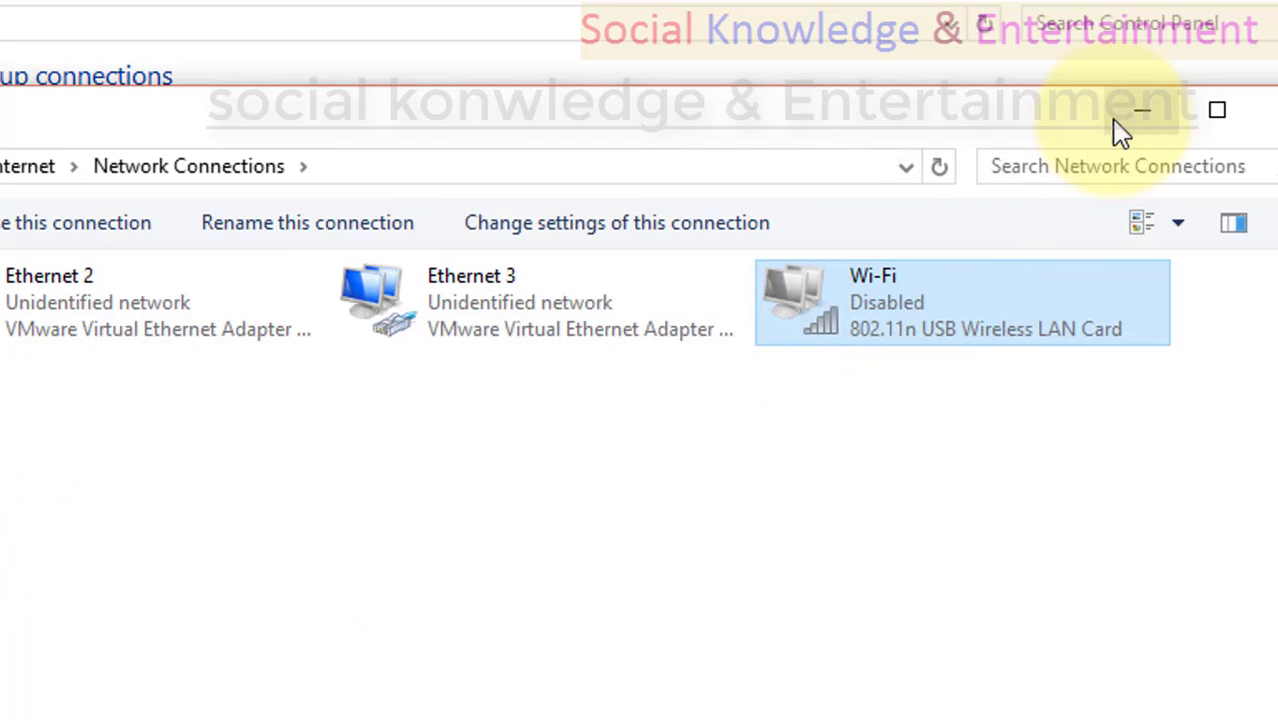
{"action": "left_click", "coordinate": [1115, 120]}
{"action": "left_click", "coordinate": [1152, 9]}
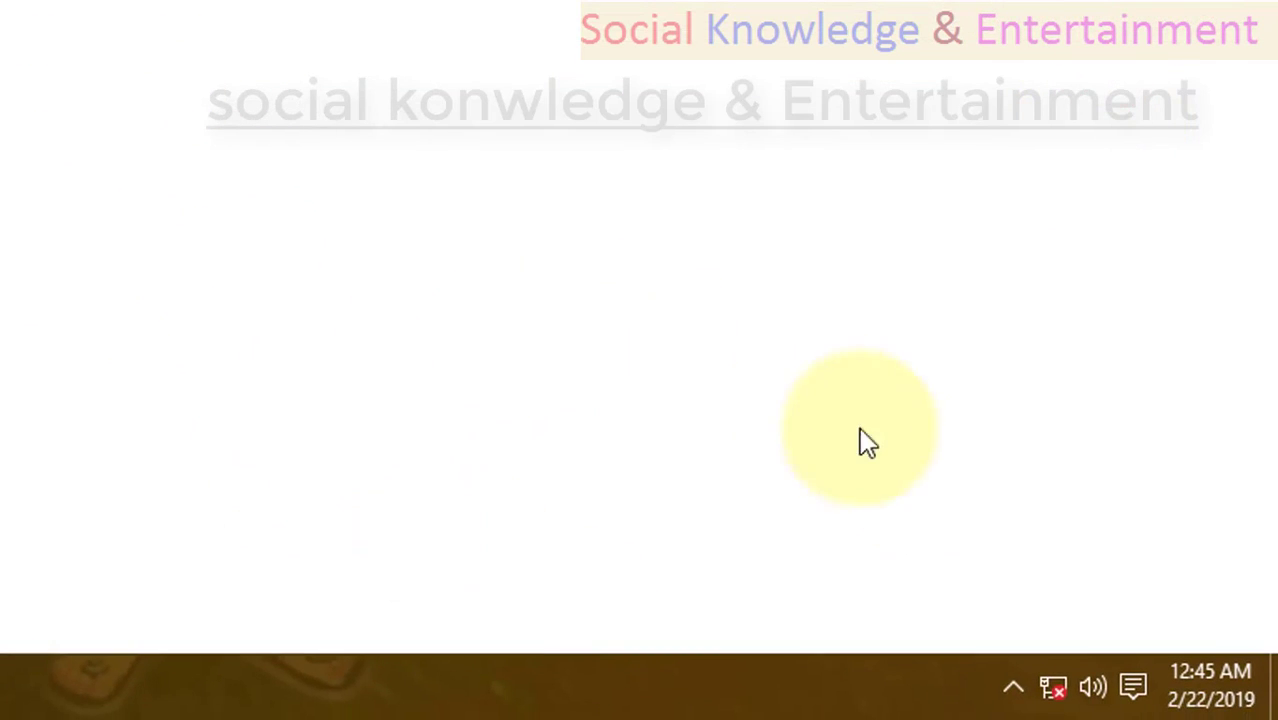
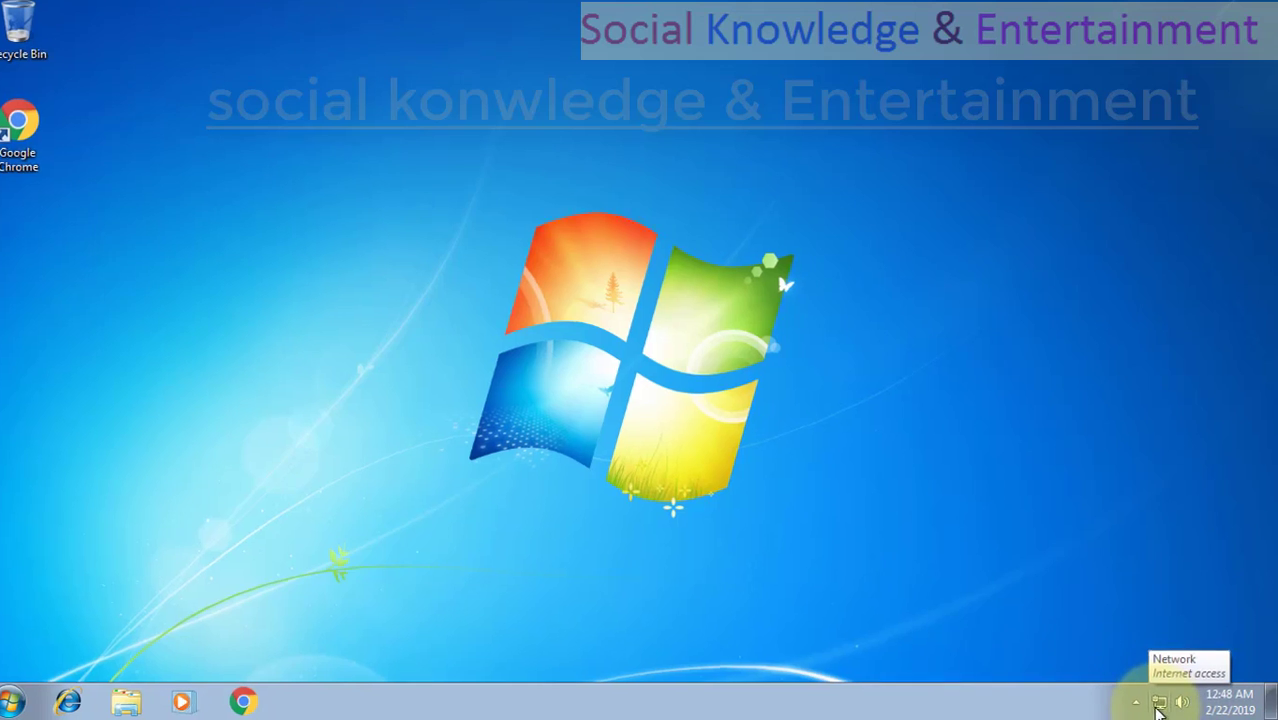
On the Windows 7 PC, check the network status and the hidden notification icons, dismissing the icon customization window.
{"action": "left_click", "coordinate": [1164, 703]}
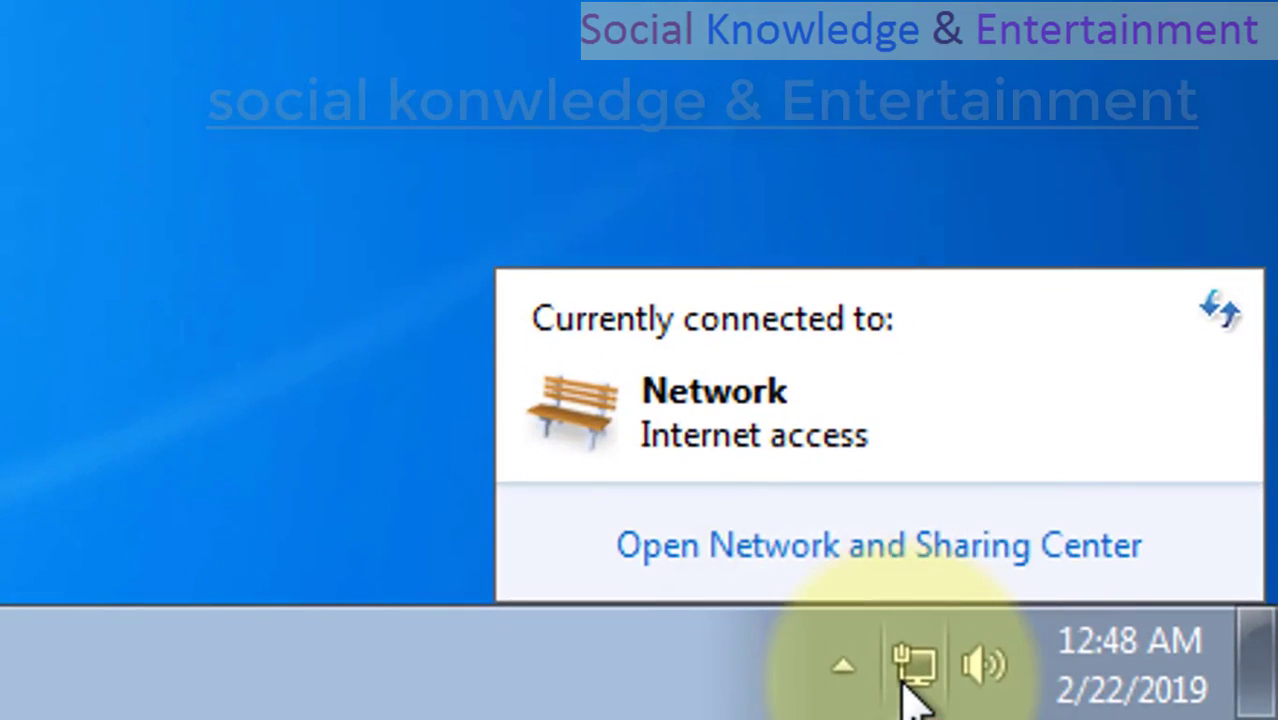
{"action": "left_click", "coordinate": [912, 688]}
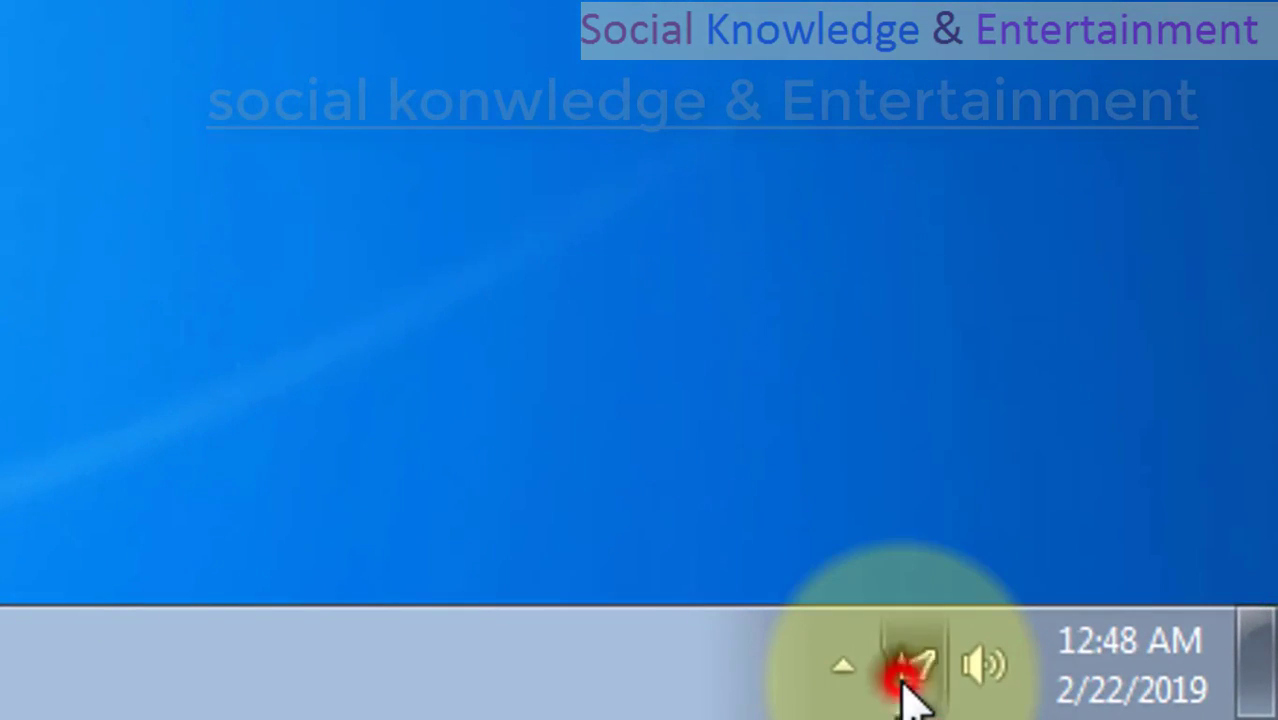
{"action": "left_click", "coordinate": [843, 667]}
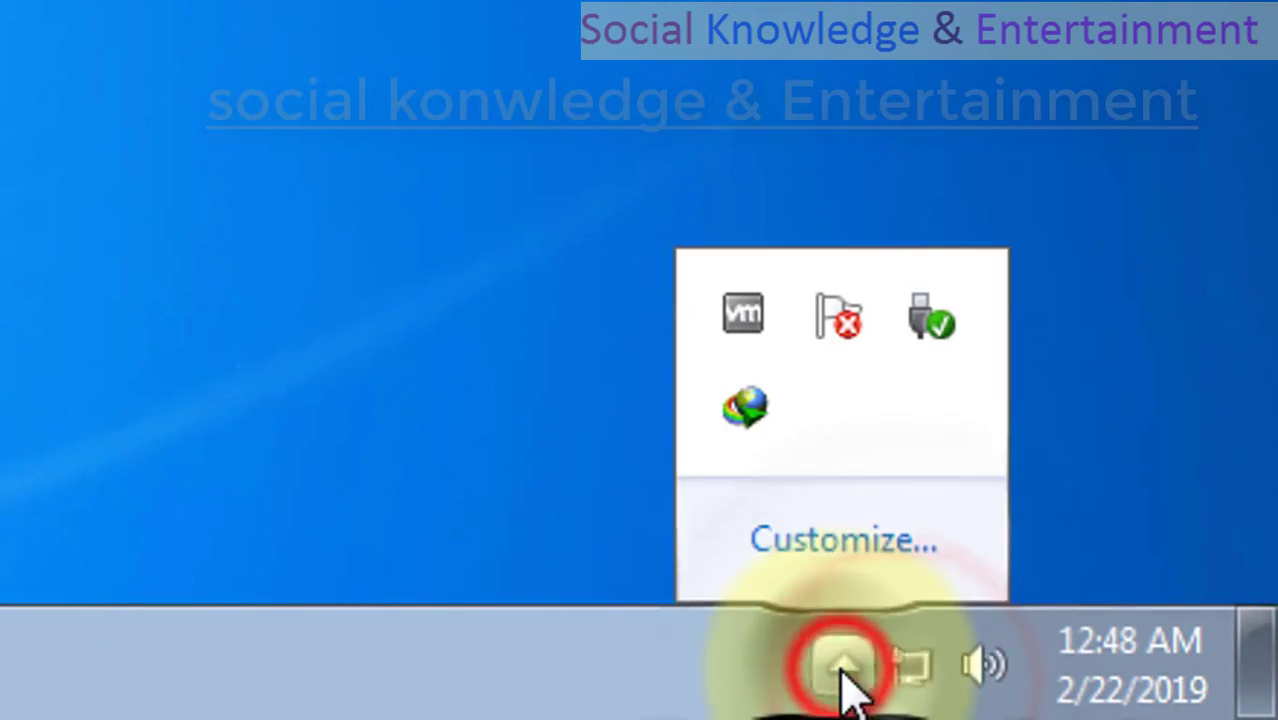
{"action": "left_click", "coordinate": [815, 545]}
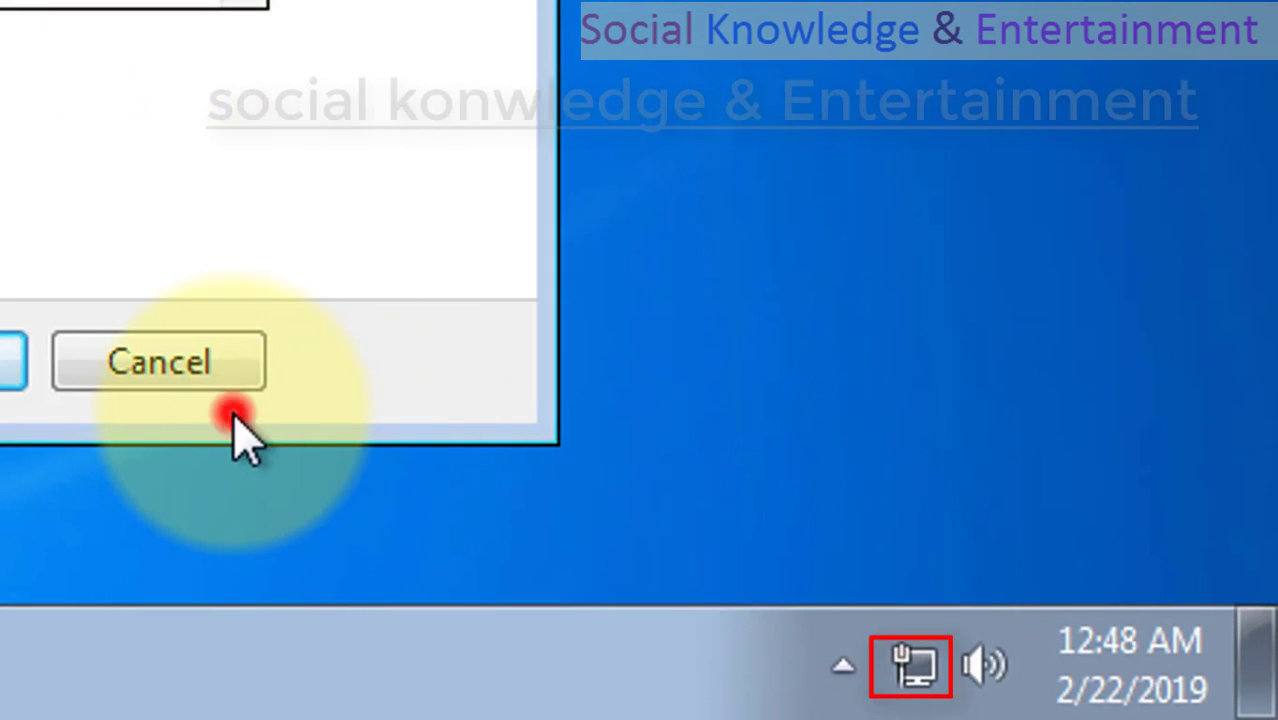
{"action": "left_click", "coordinate": [233, 413]}
{"action": "left_click", "coordinate": [933, 675]}
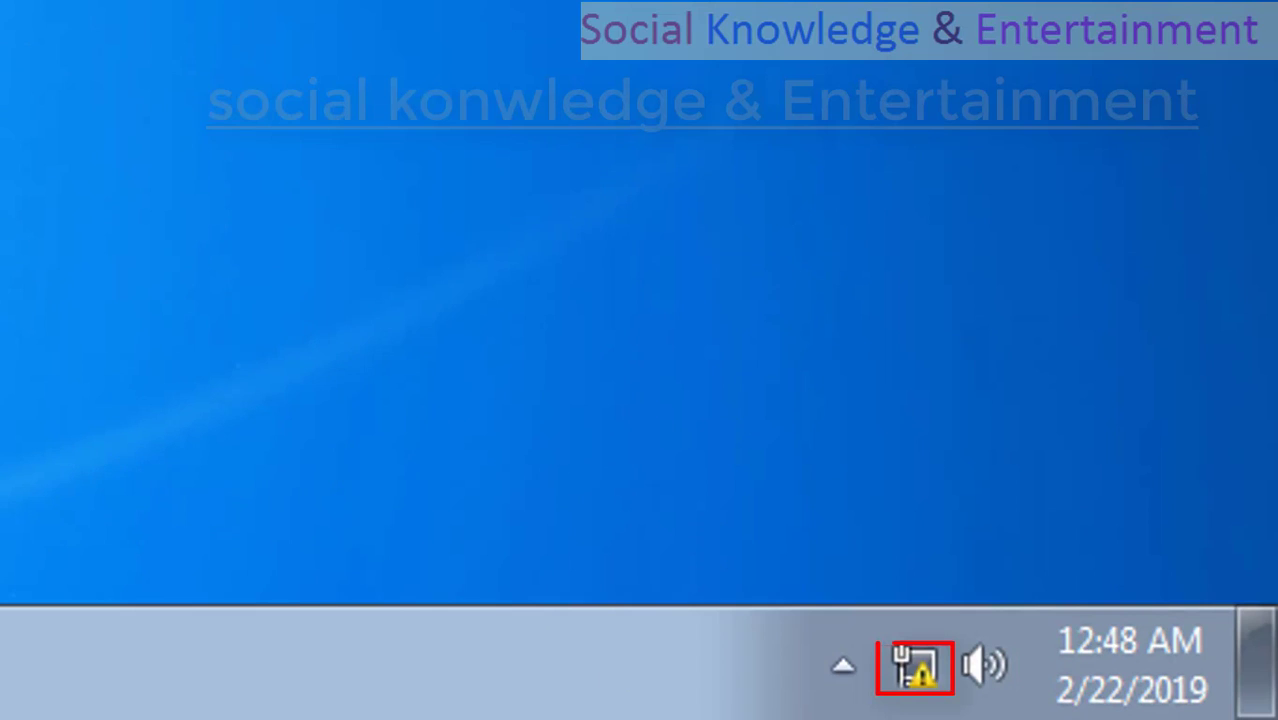
{"action": "mouse_move", "coordinate": [941, 679]}
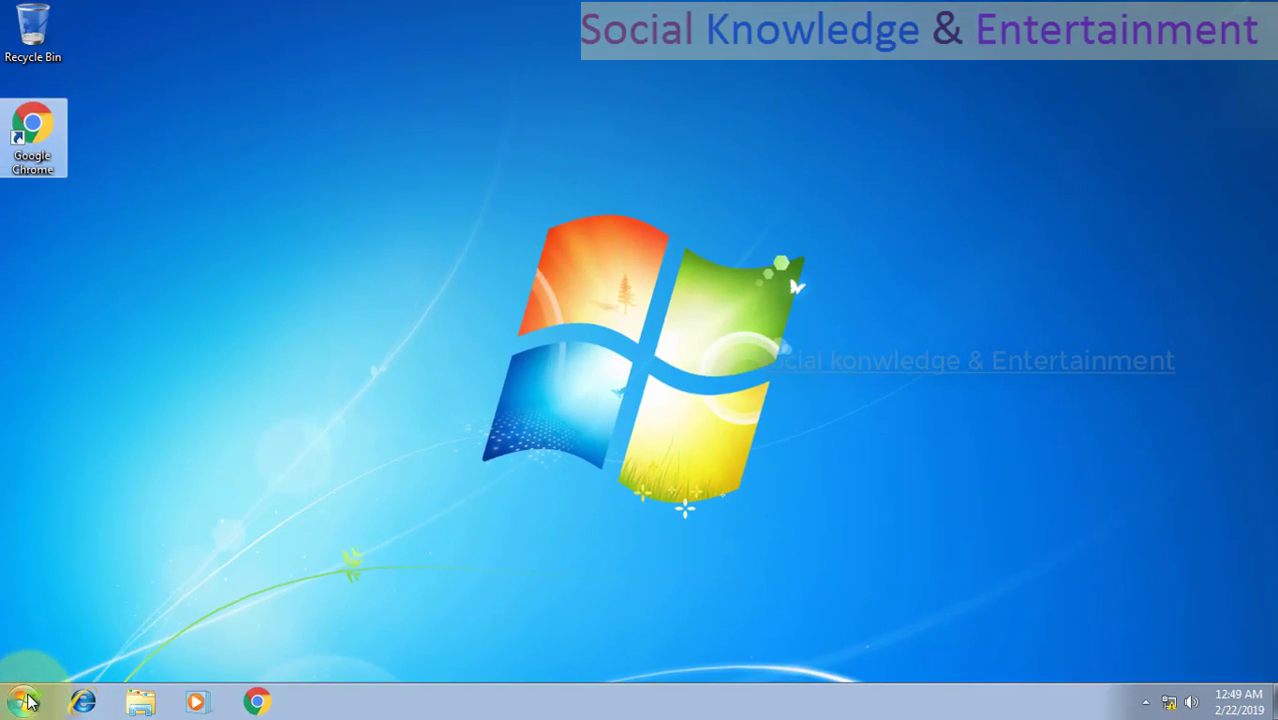
Open the Control Panel on the Windows 7 PC, maximize it, show large icons and view the Windows Vault in Credential Manager.
{"action": "left_click", "coordinate": [24, 701]}
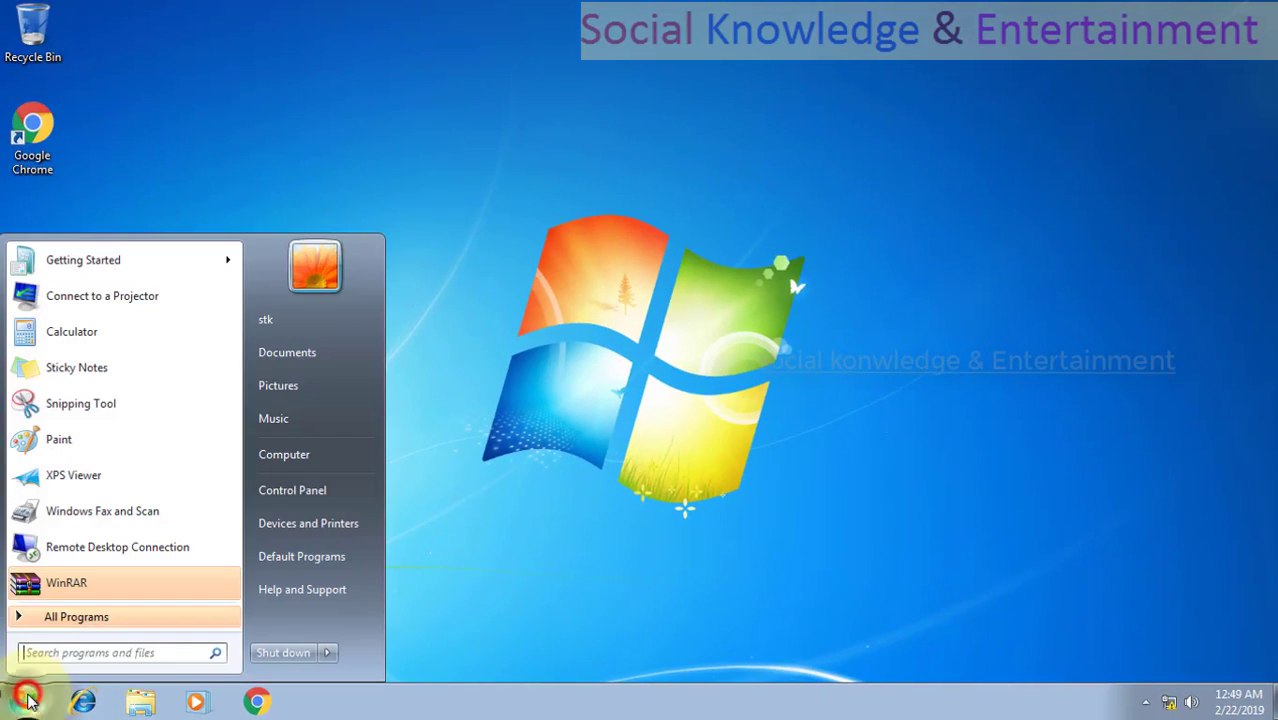
{"action": "left_click", "coordinate": [274, 498]}
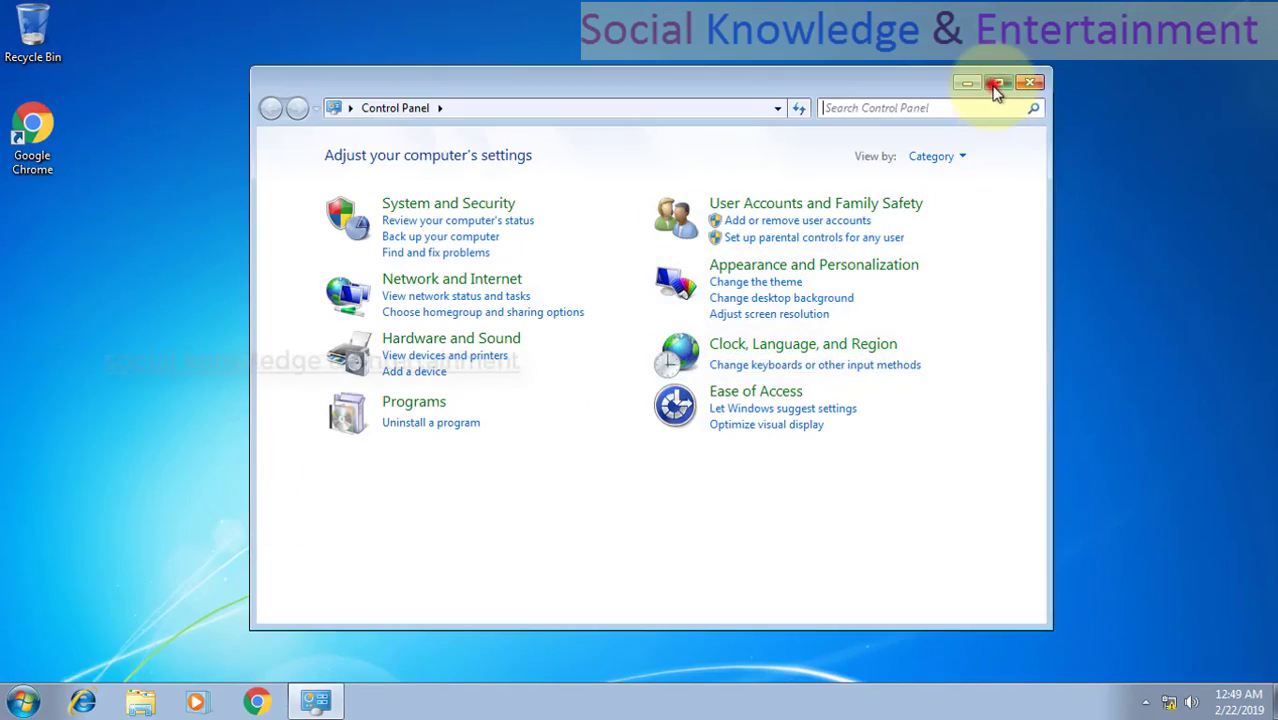
{"action": "left_click", "coordinate": [997, 84]}
{"action": "left_click", "coordinate": [911, 84]}
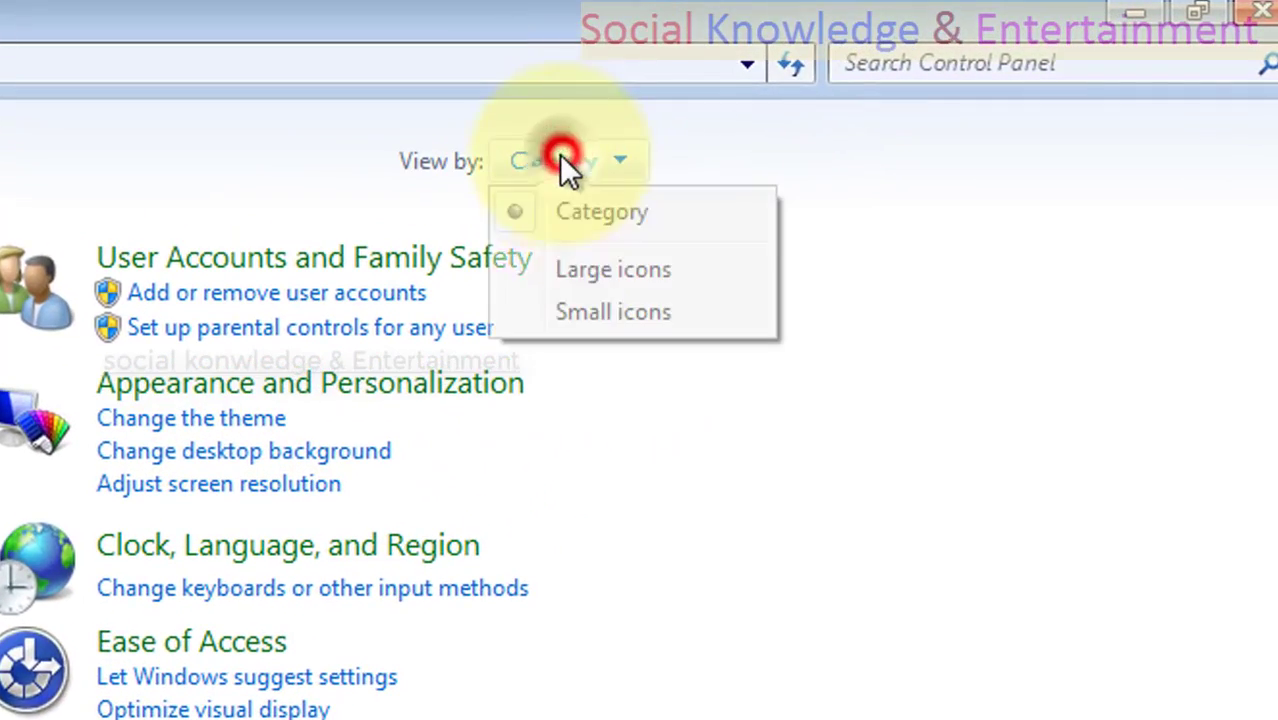
{"action": "left_click", "coordinate": [567, 268]}
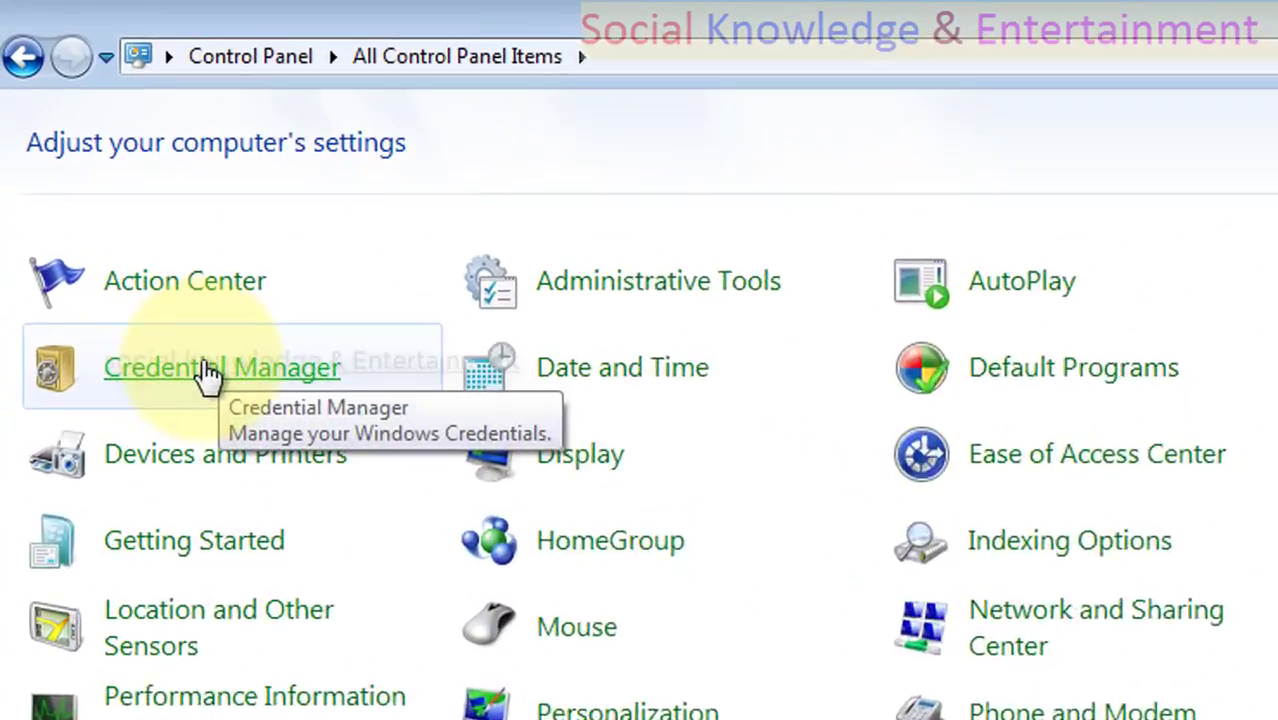
{"action": "left_click", "coordinate": [112, 203]}
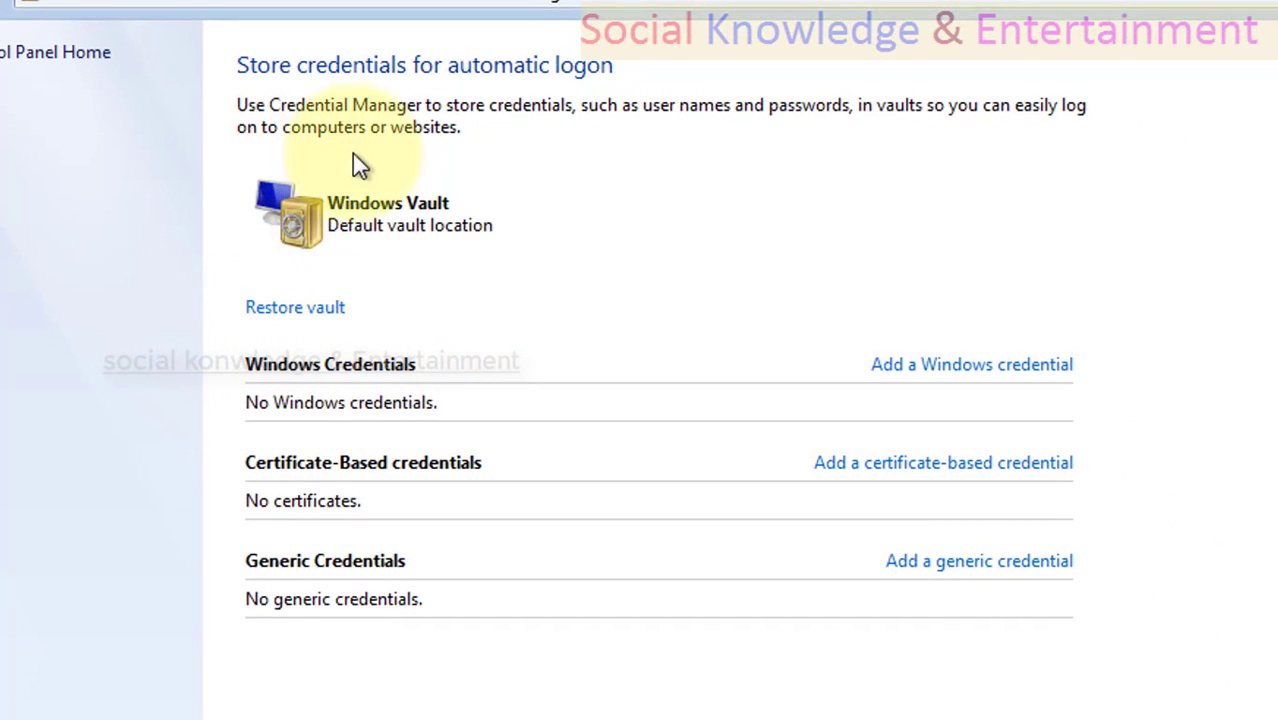
{"action": "left_click", "coordinate": [268, 238]}
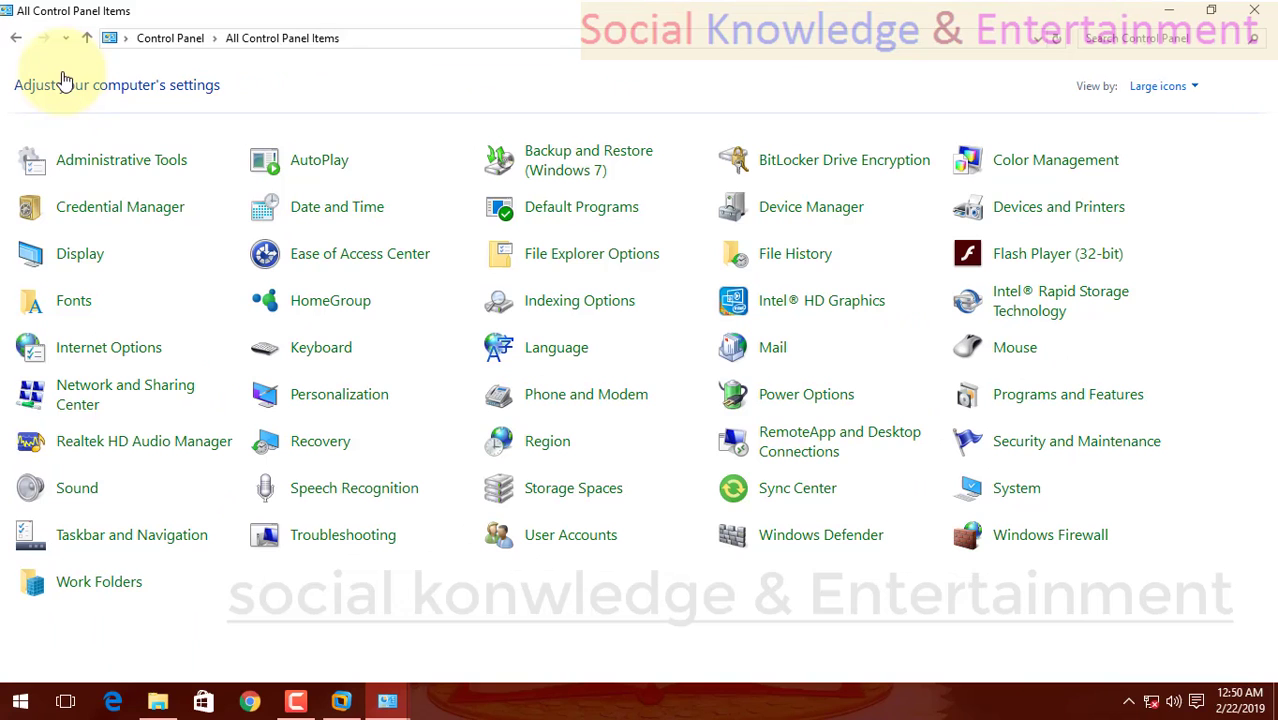
Open Credential Manager on the Windows 10 PC and compare its Web Credentials and Windows Credentials sections.
{"action": "left_click", "coordinate": [78, 200]}
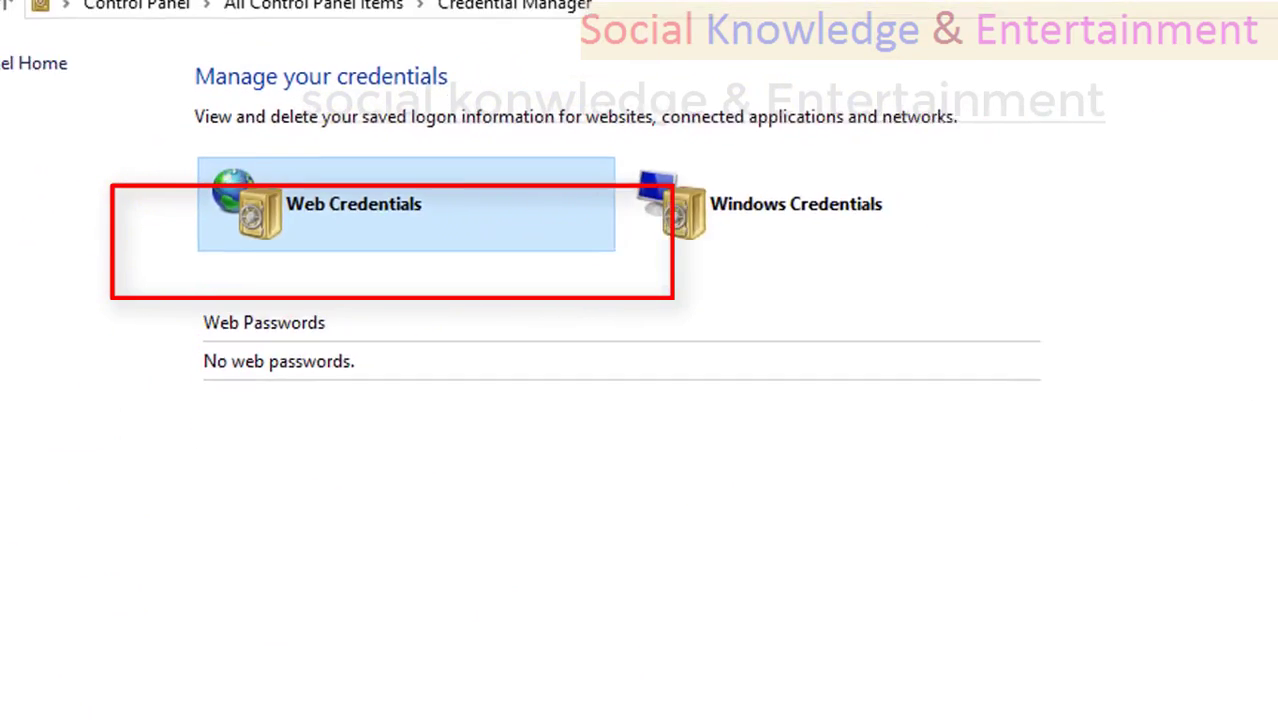
{"action": "left_click", "coordinate": [14, 703]}
{"action": "left_click", "coordinate": [160, 100]}
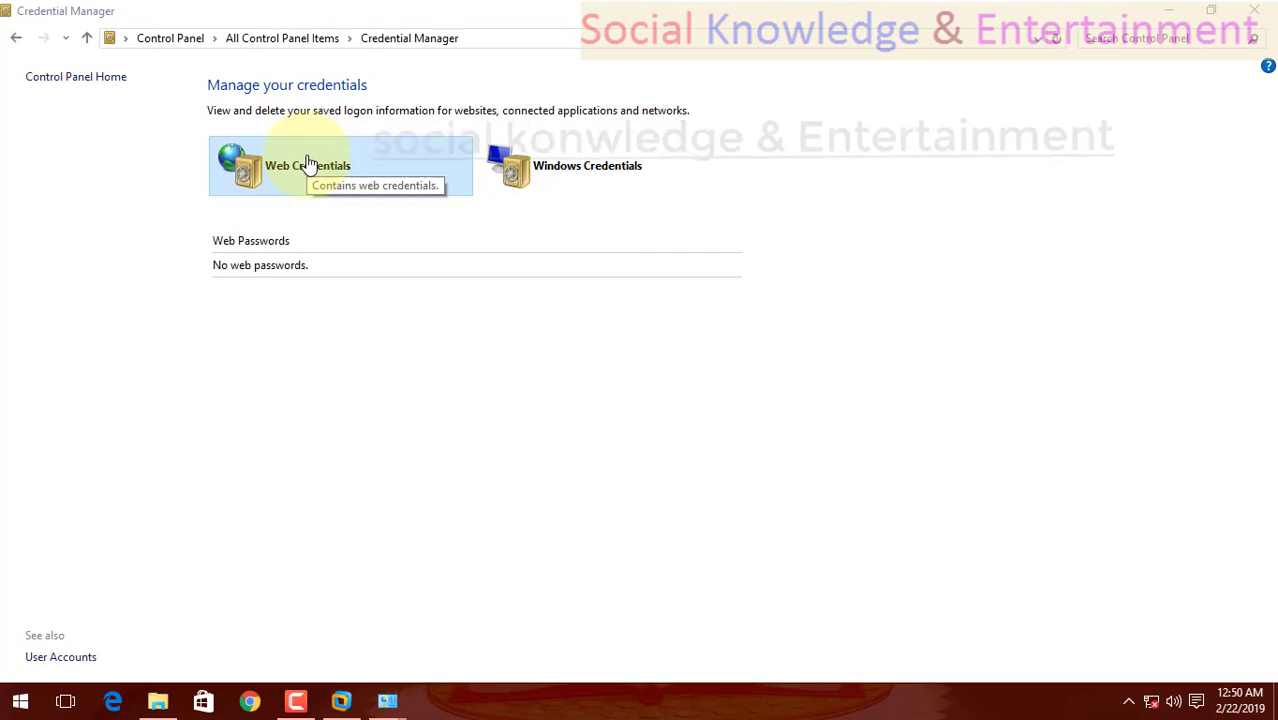
{"action": "left_click", "coordinate": [550, 183]}
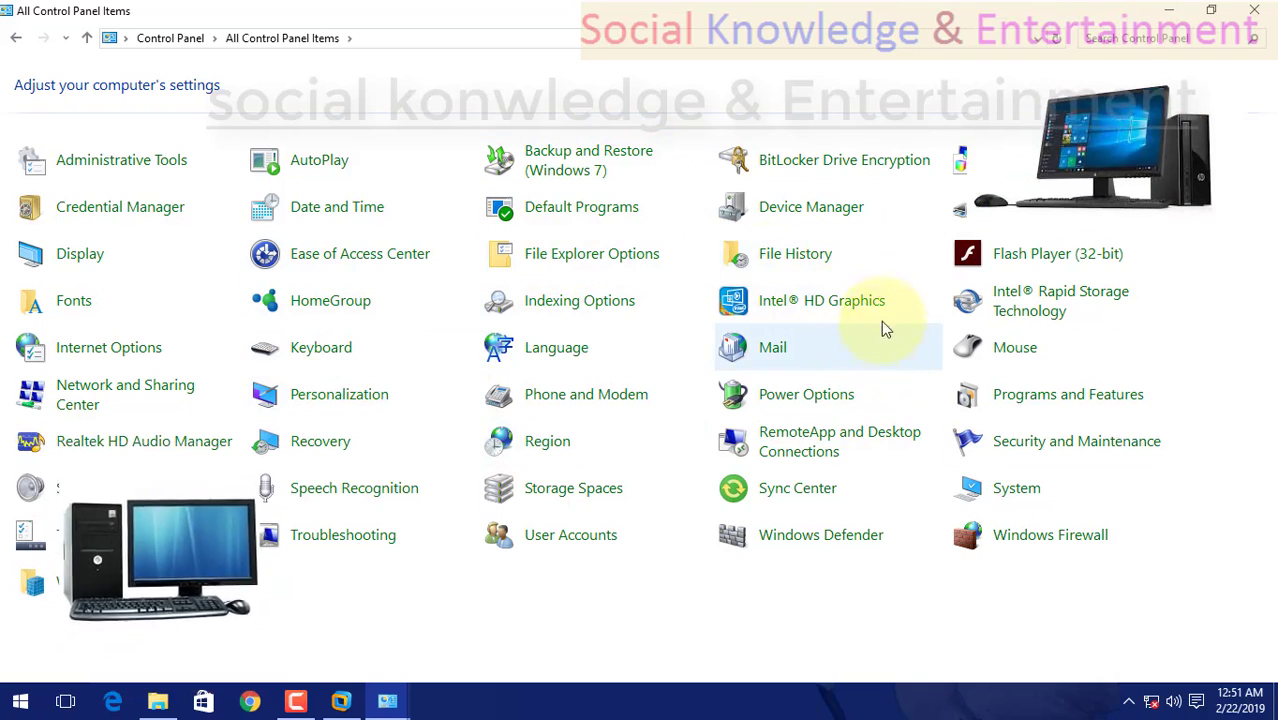
Bring up the Network and Sharing Center on the Windows 10 PC and check which account is signed in.
{"action": "left_click", "coordinate": [954, 271]}
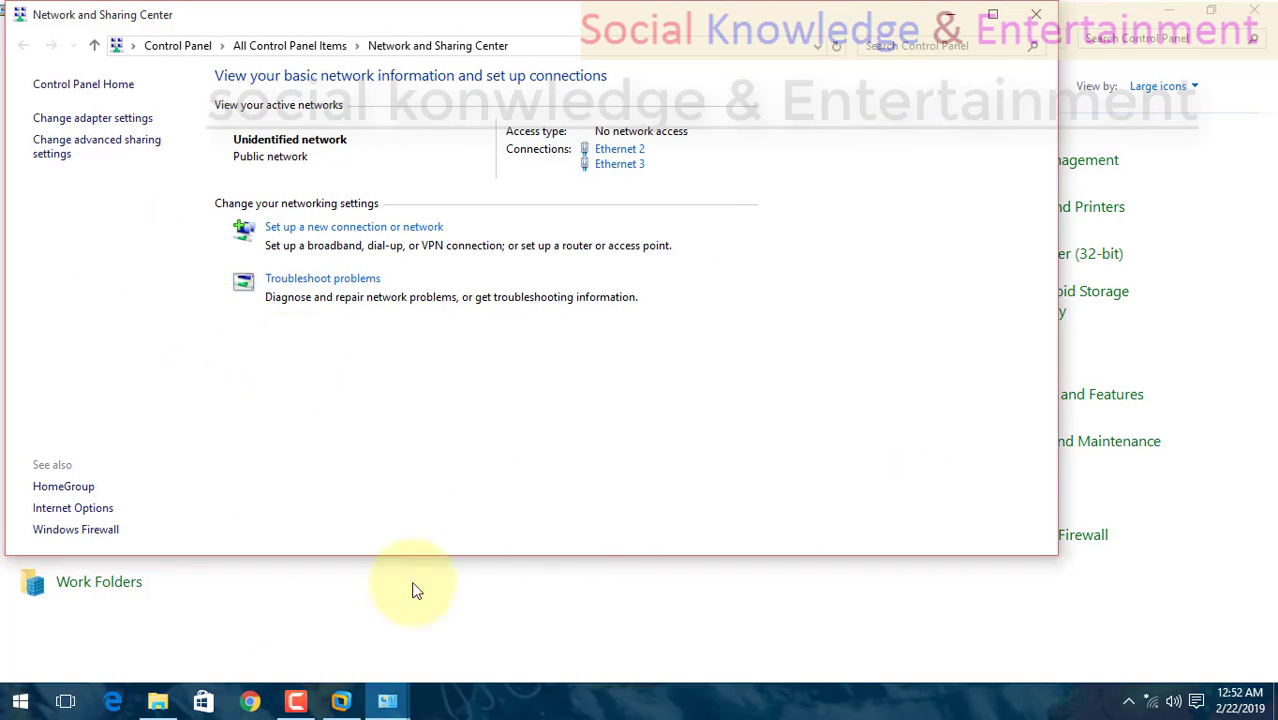
{"action": "left_click", "coordinate": [20, 704]}
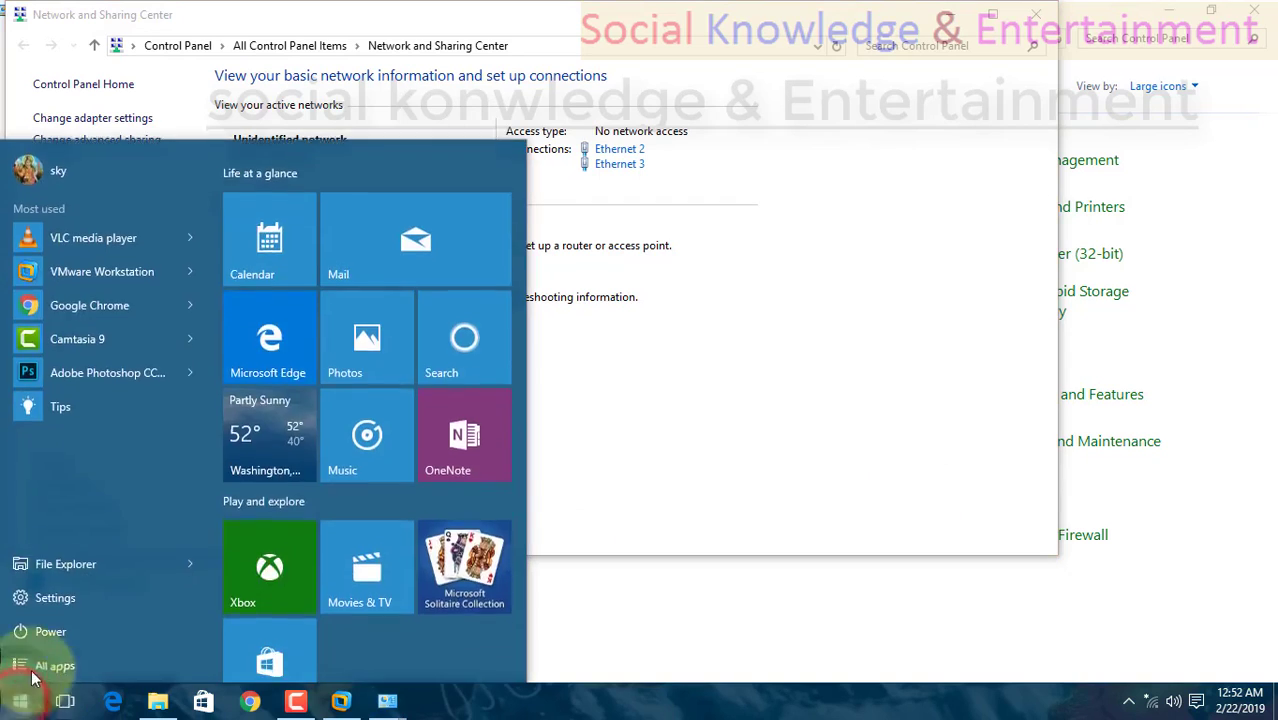
{"action": "left_click", "coordinate": [645, 557]}
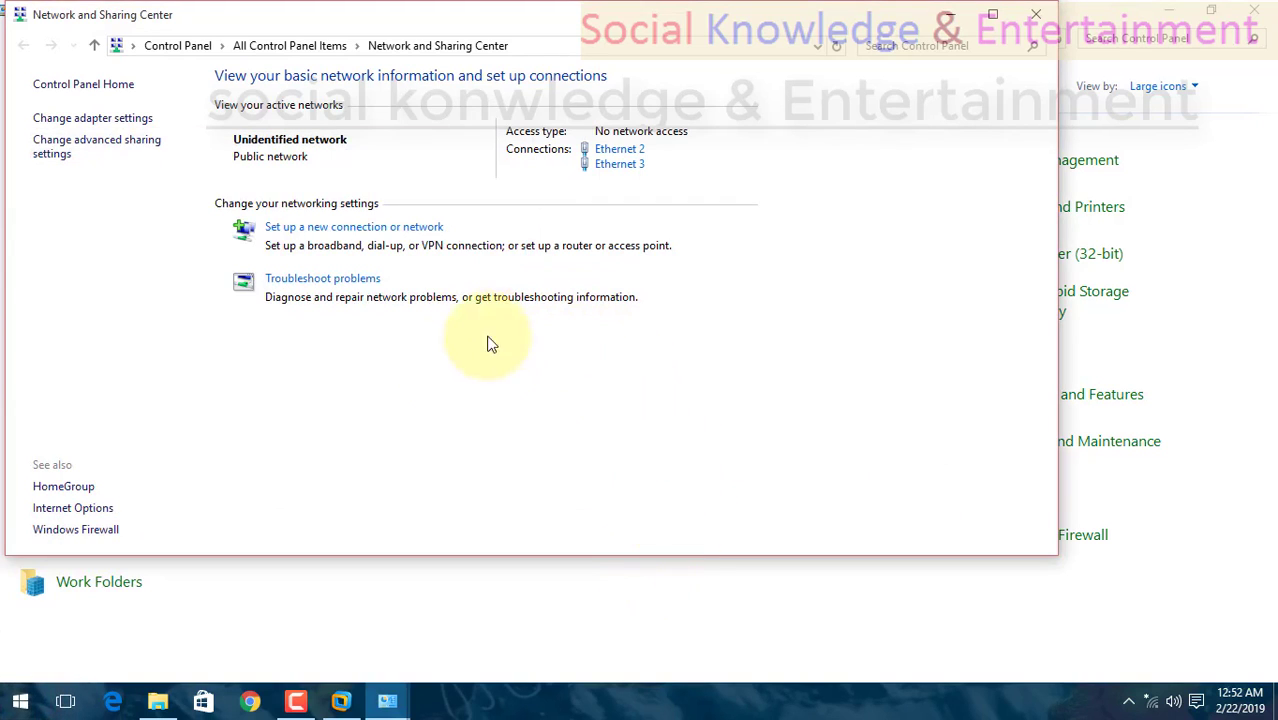
Open the advanced sharing settings and turn on network discovery and file and printer sharing for the Private profile.
{"action": "left_click", "coordinate": [995, 12]}
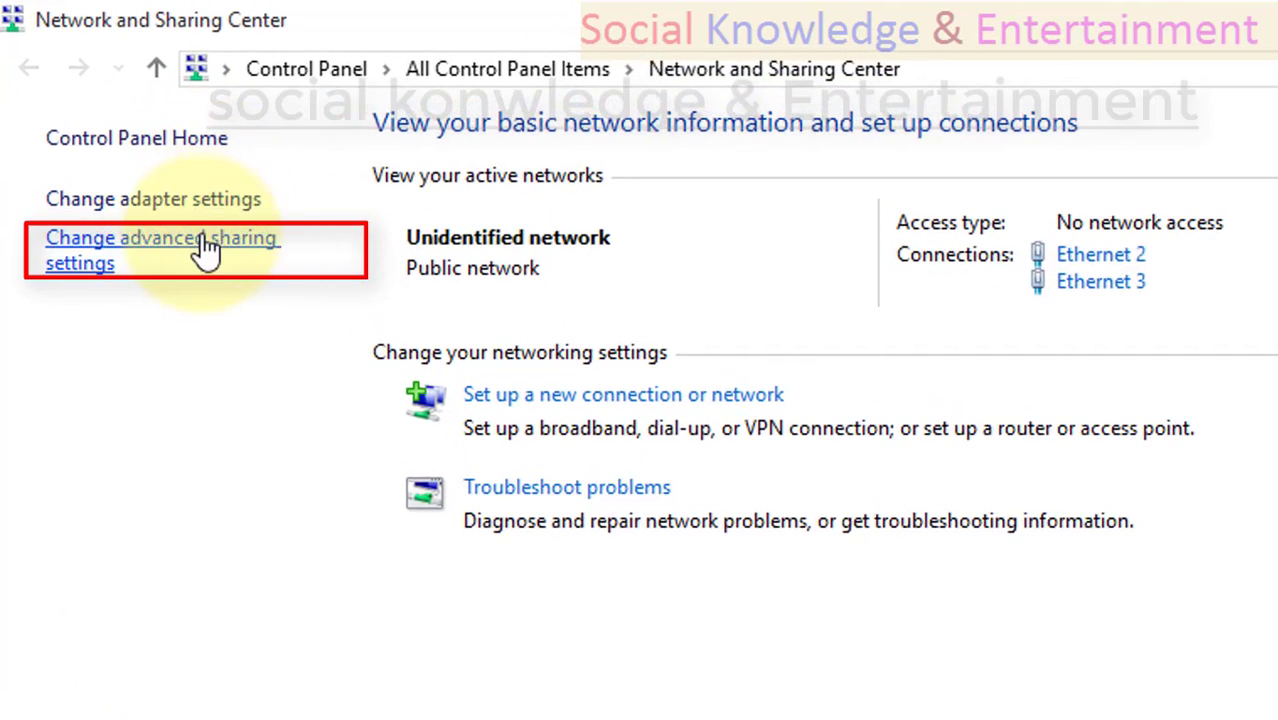
{"action": "left_click", "coordinate": [205, 250]}
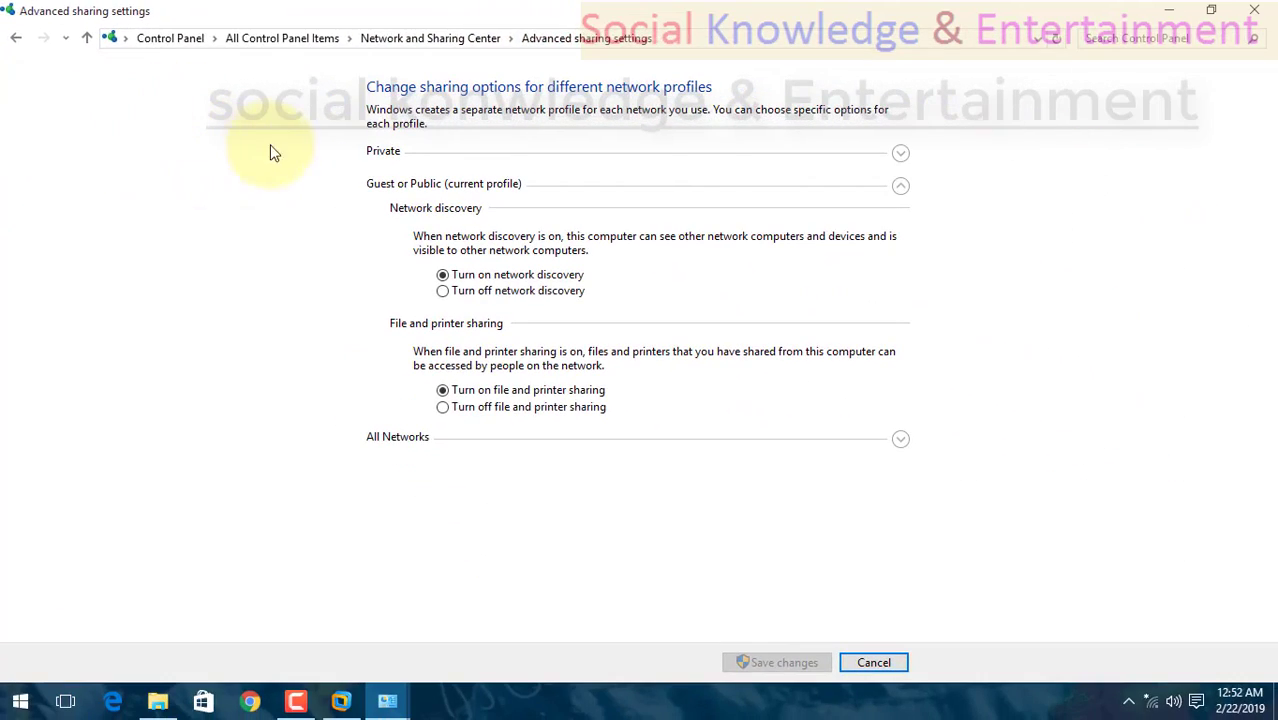
{"action": "left_click", "coordinate": [902, 156]}
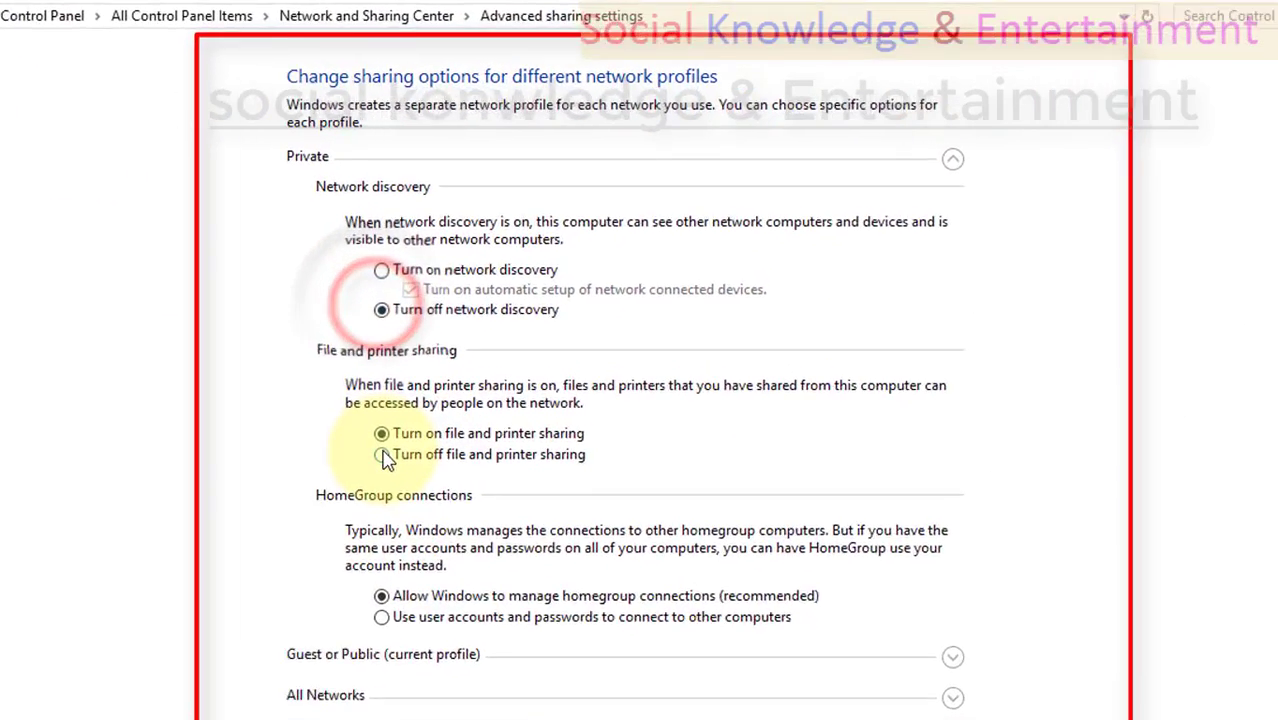
{"action": "left_click", "coordinate": [442, 390]}
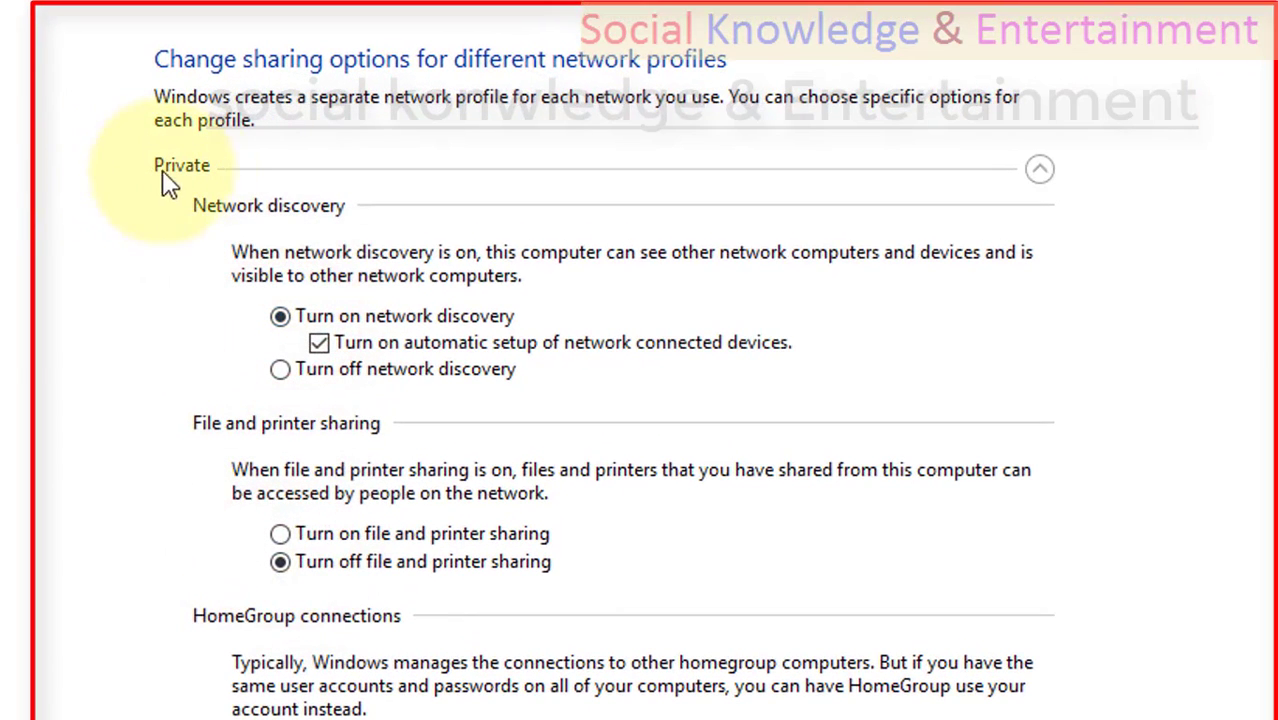
{"action": "left_click", "coordinate": [1040, 172]}
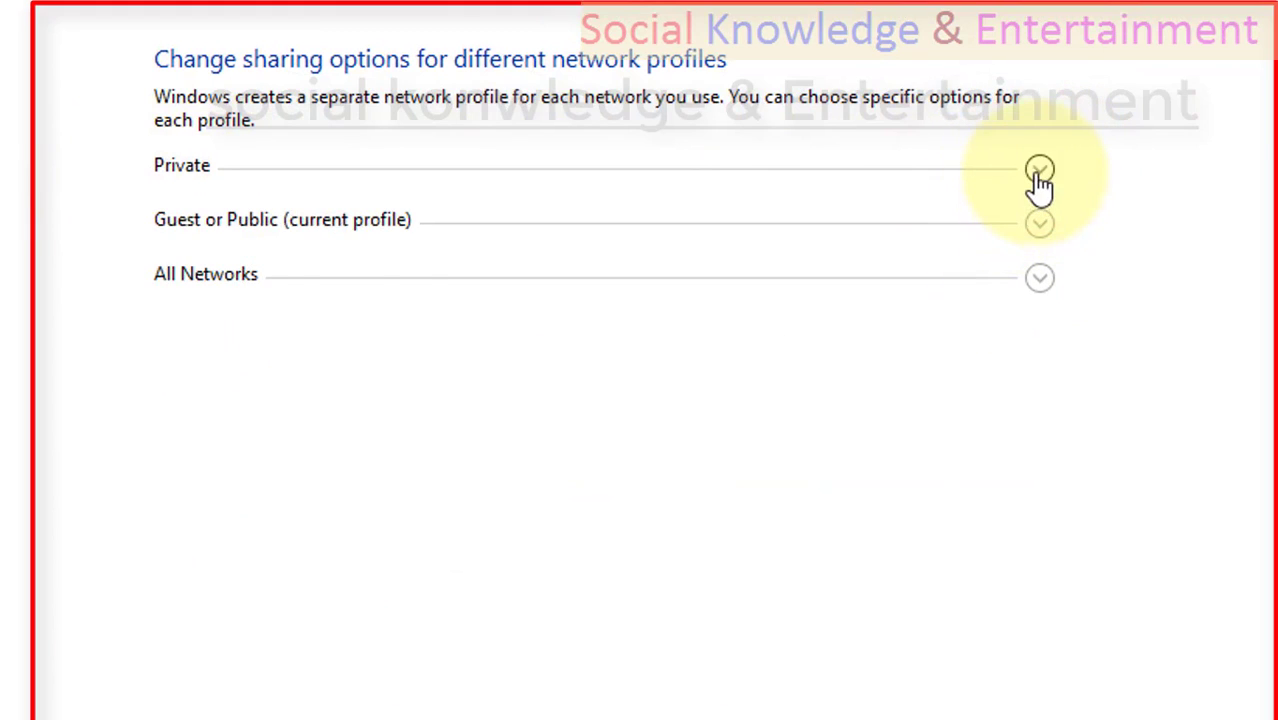
{"action": "left_click", "coordinate": [1040, 172]}
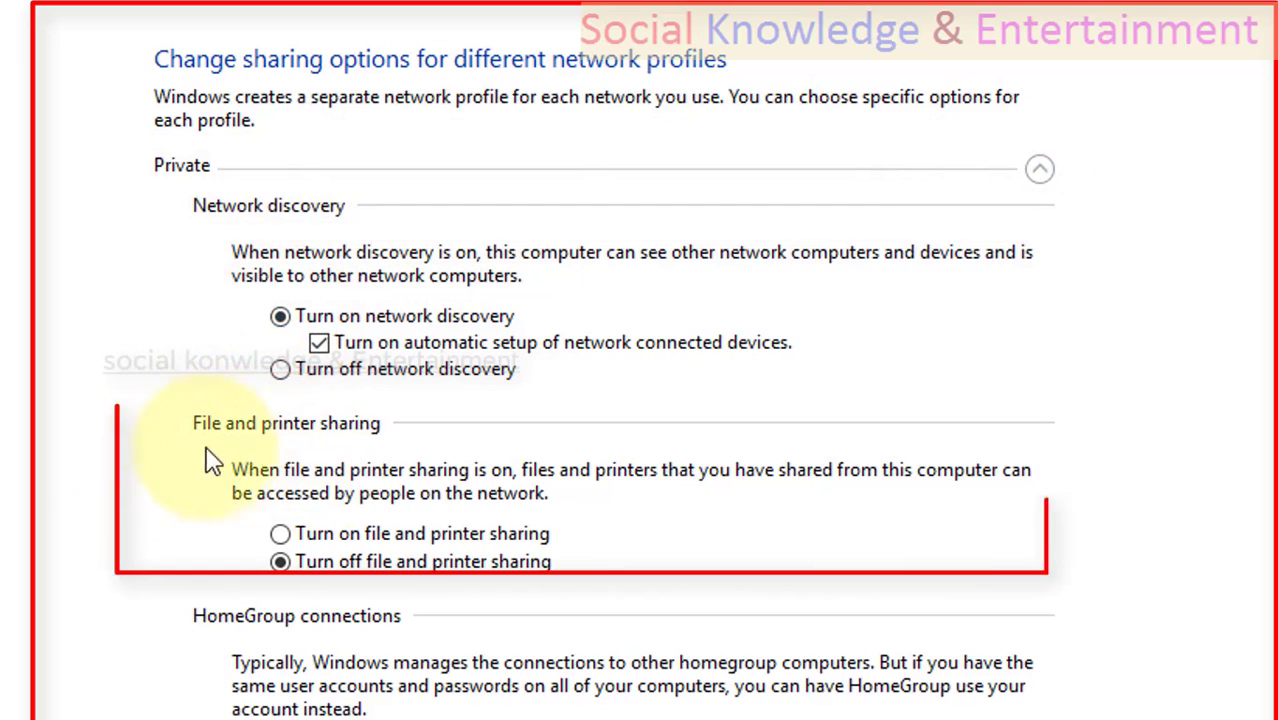
{"action": "left_click", "coordinate": [281, 534]}
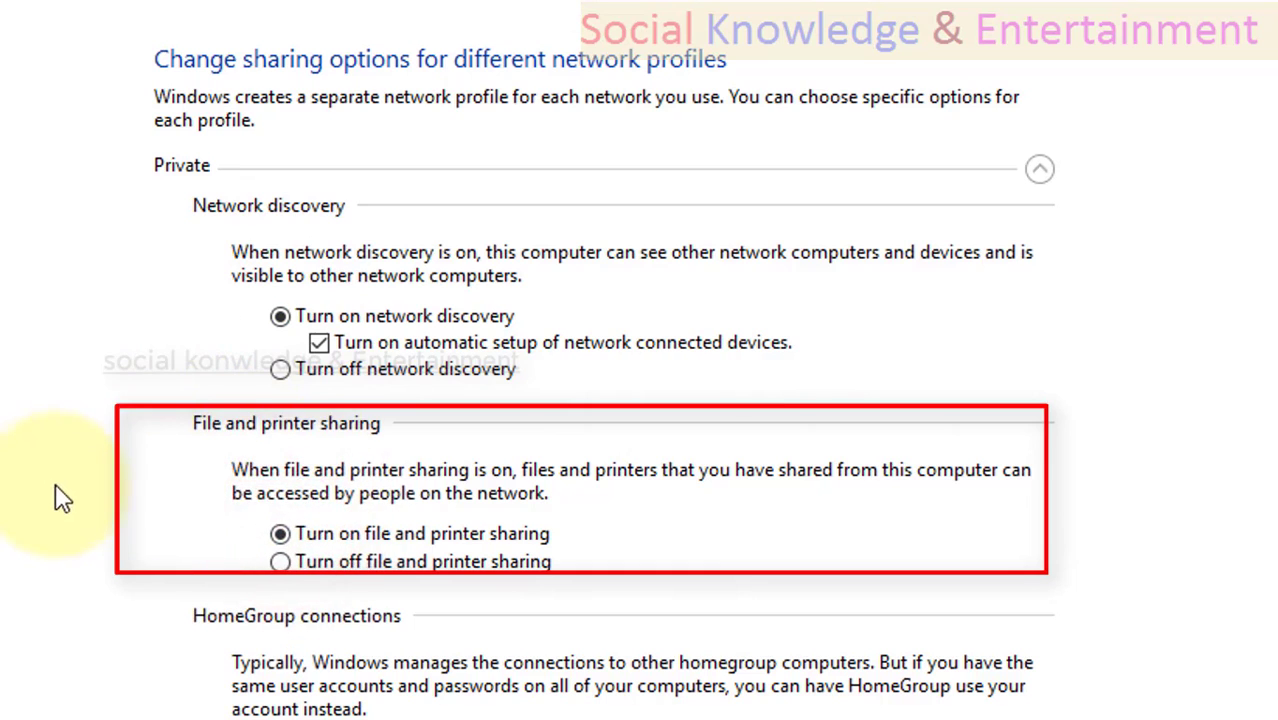
Review the sharing options under Guest or Public and All Networks, and go back to the Network and Sharing Center.
{"action": "scroll", "coordinate": [60, 497], "scroll_direction": "down", "scroll_amount": 2}
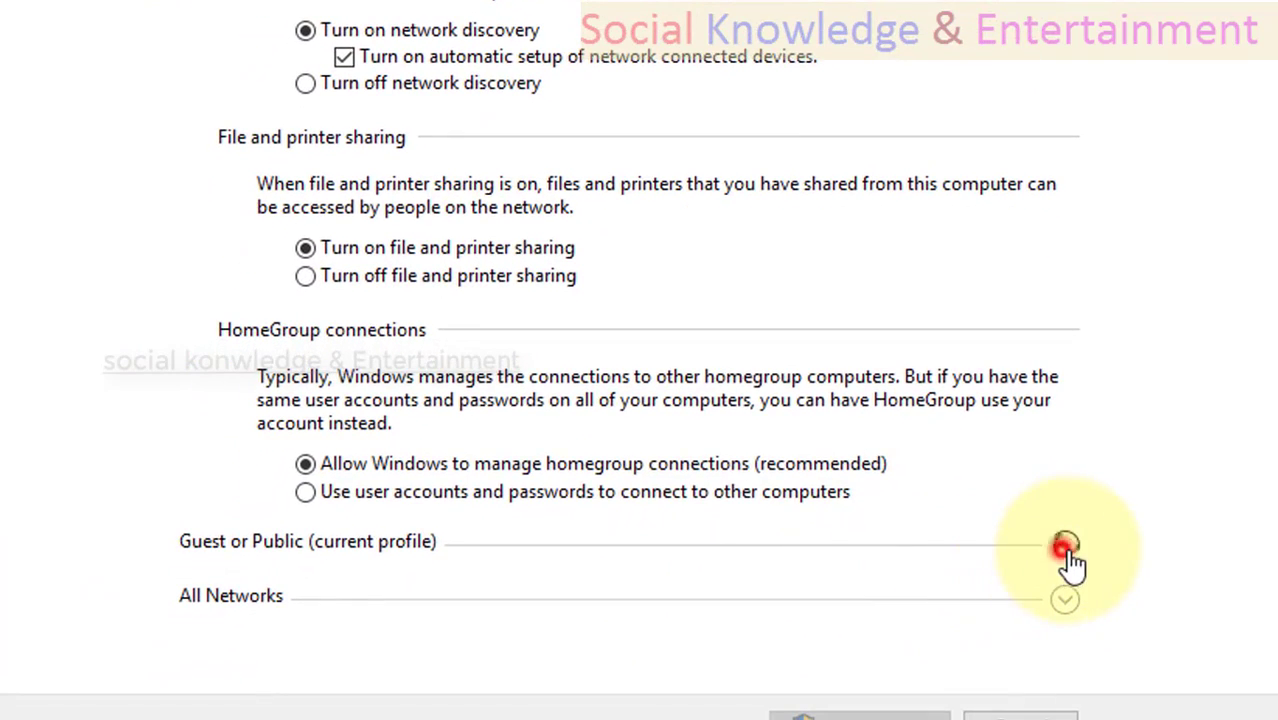
{"action": "left_click", "coordinate": [1065, 548]}
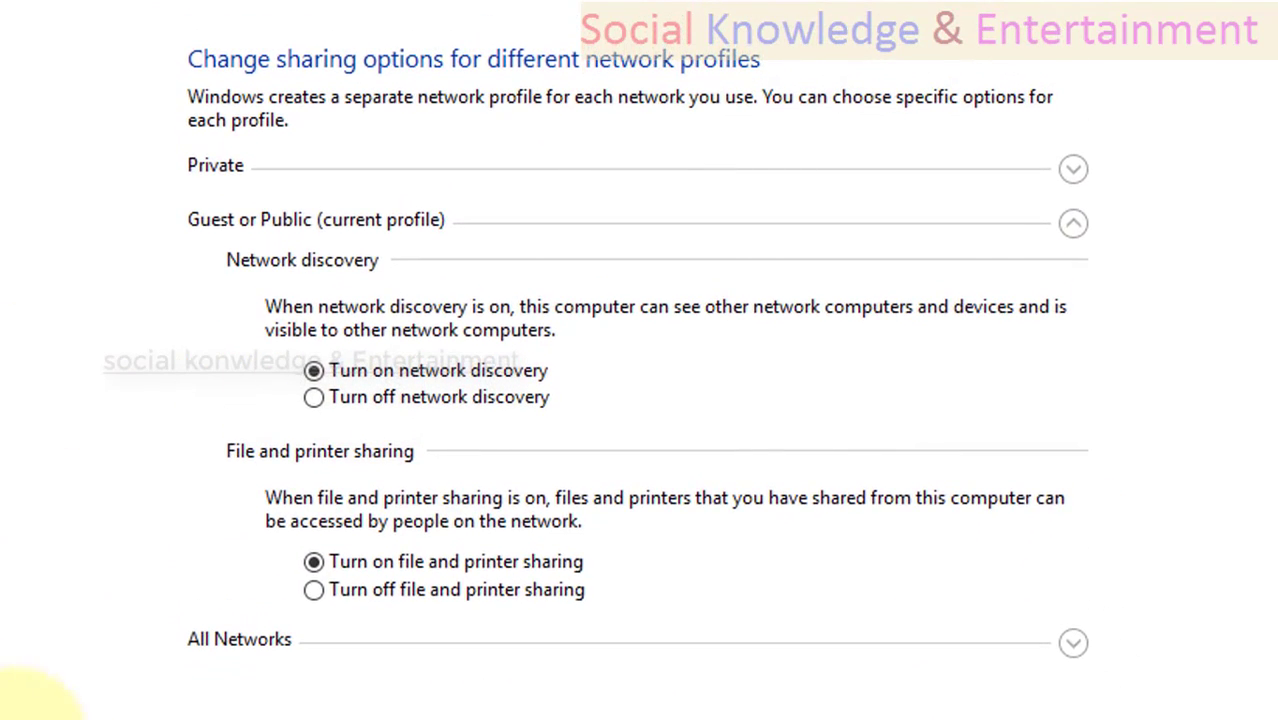
{"action": "left_click", "coordinate": [1073, 643]}
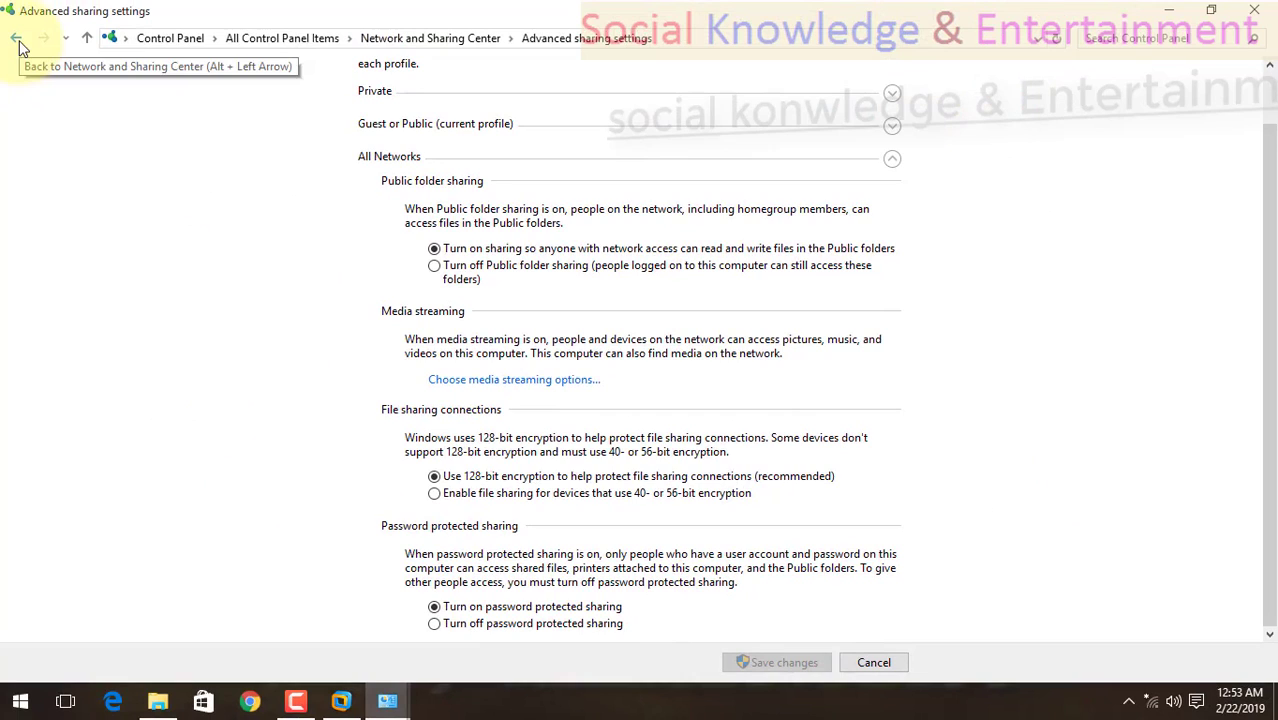
{"action": "left_click", "coordinate": [19, 40]}
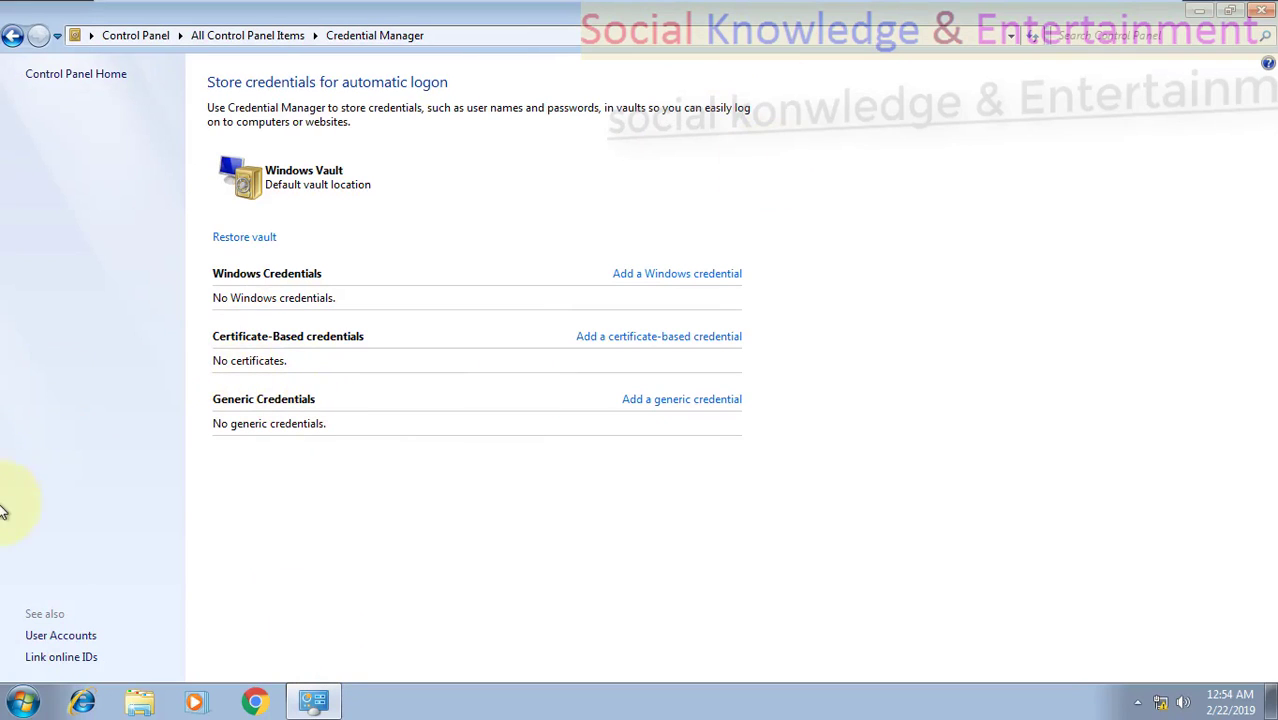
Switch to the Windows 7 PC and check the name of its signed-in account.
{"action": "left_click", "coordinate": [22, 702]}
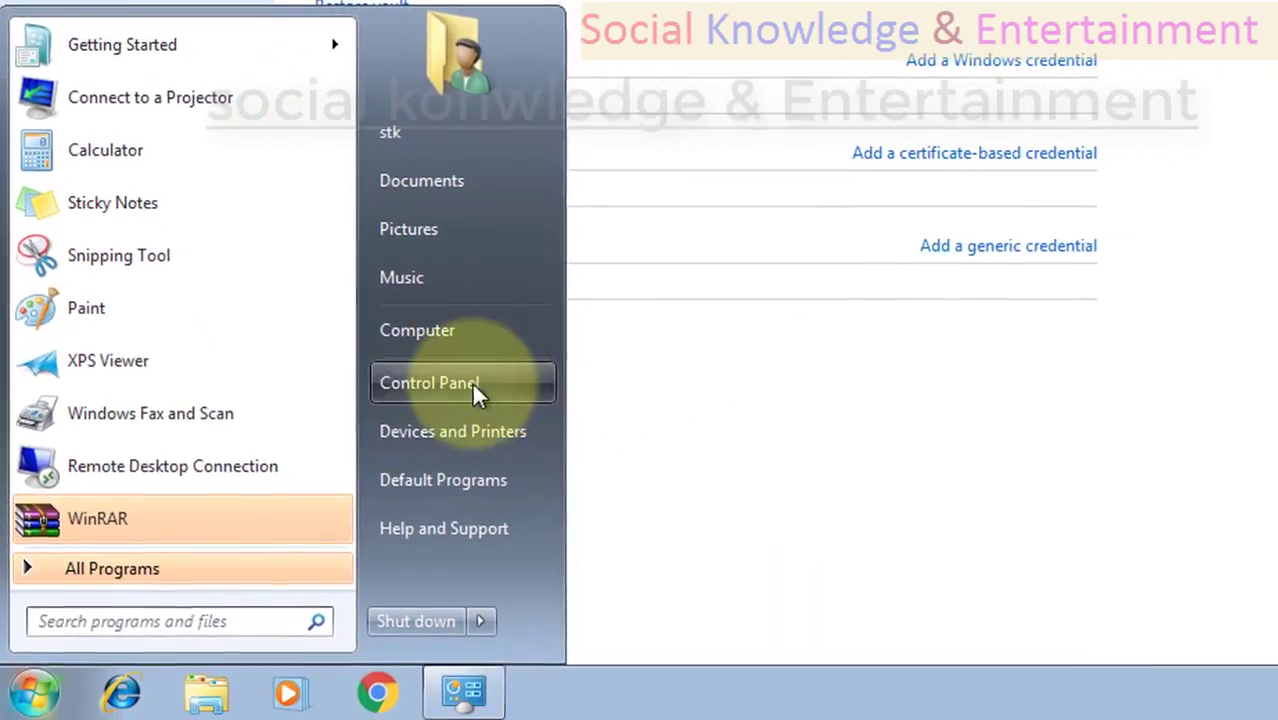
{"action": "left_click", "coordinate": [386, 446]}
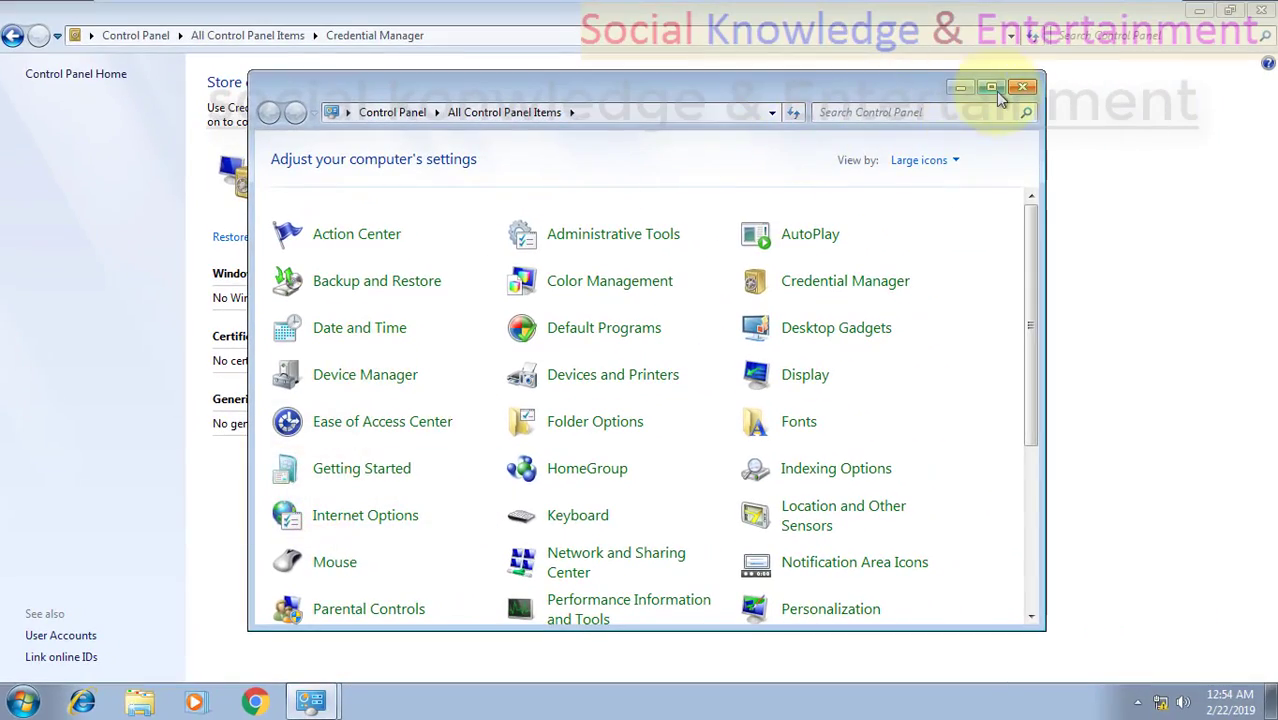
Open the advanced sharing settings from the Windows 7 Network and Sharing Center and expand the Home or Work profile.
{"action": "left_click", "coordinate": [991, 88]}
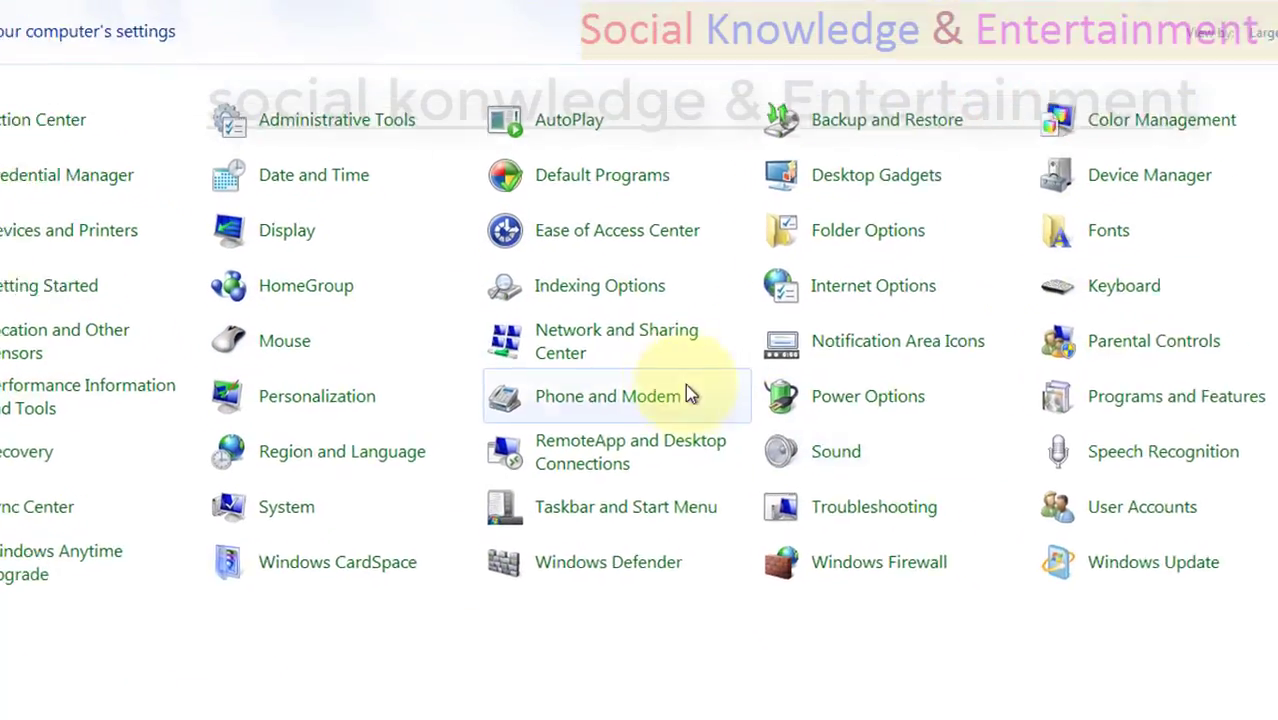
{"action": "left_click", "coordinate": [606, 350]}
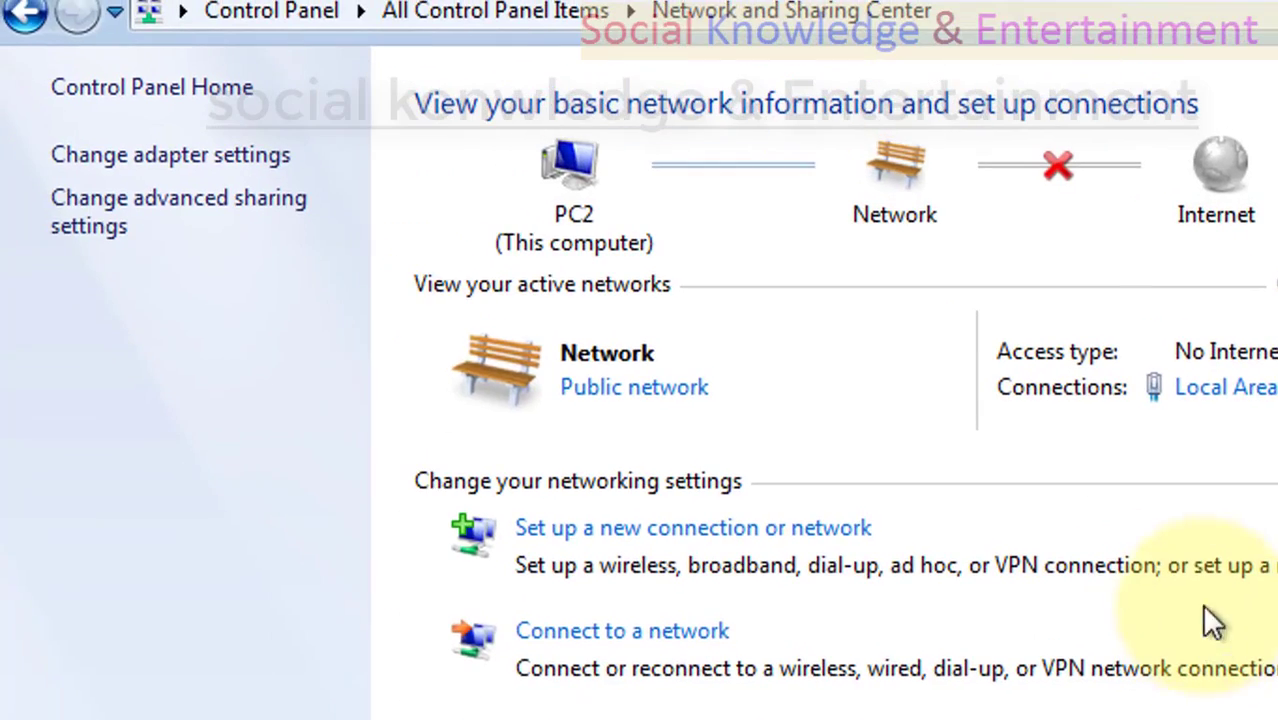
{"action": "left_click", "coordinate": [103, 213]}
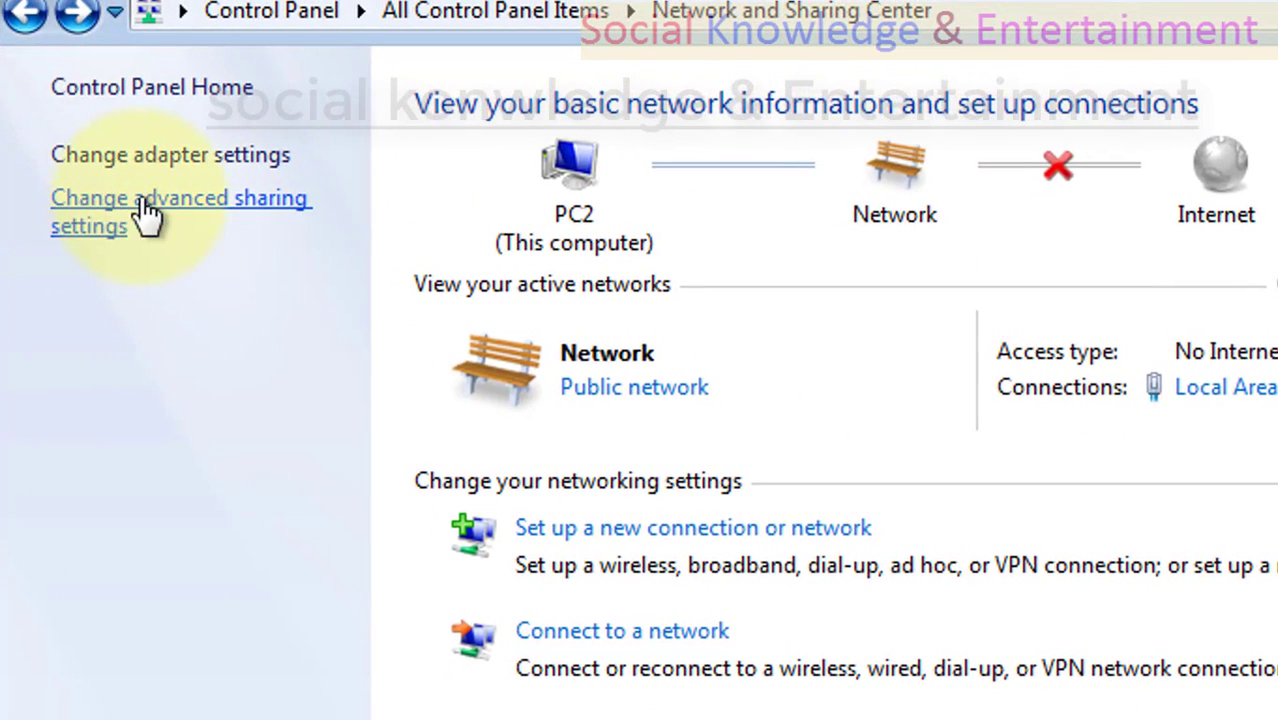
{"action": "left_click", "coordinate": [143, 205]}
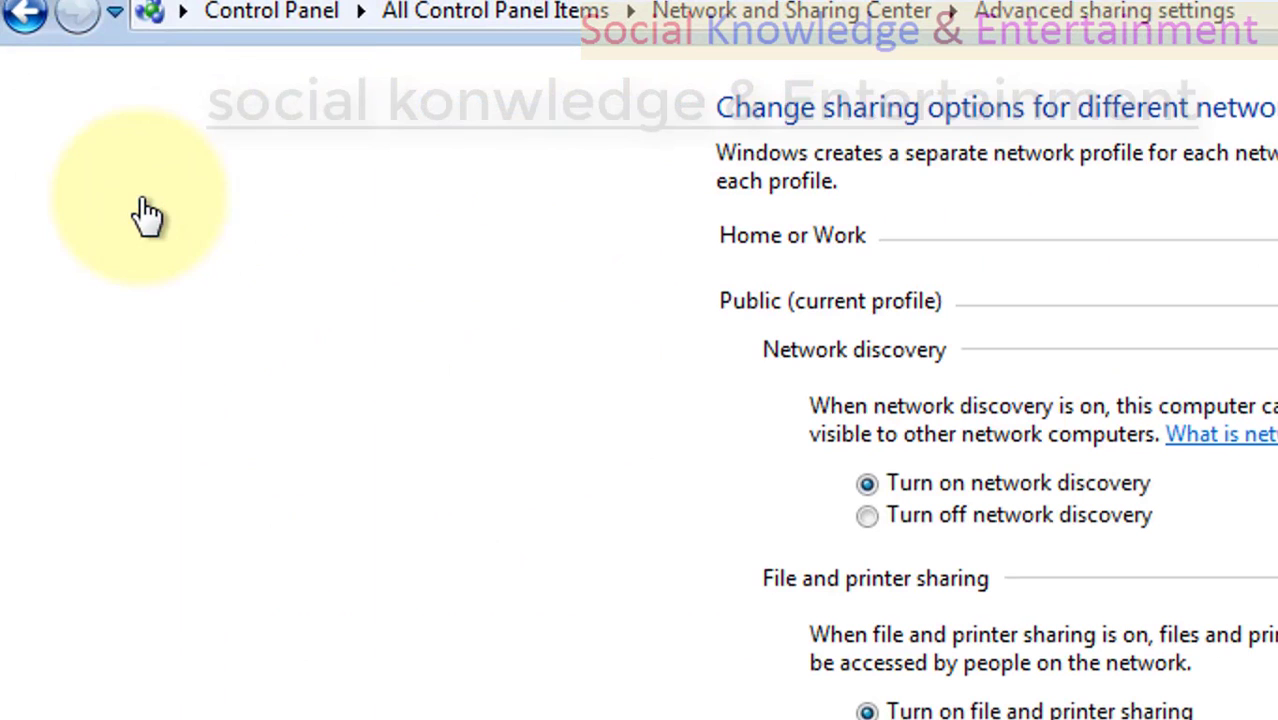
{"action": "left_click", "coordinate": [1182, 239]}
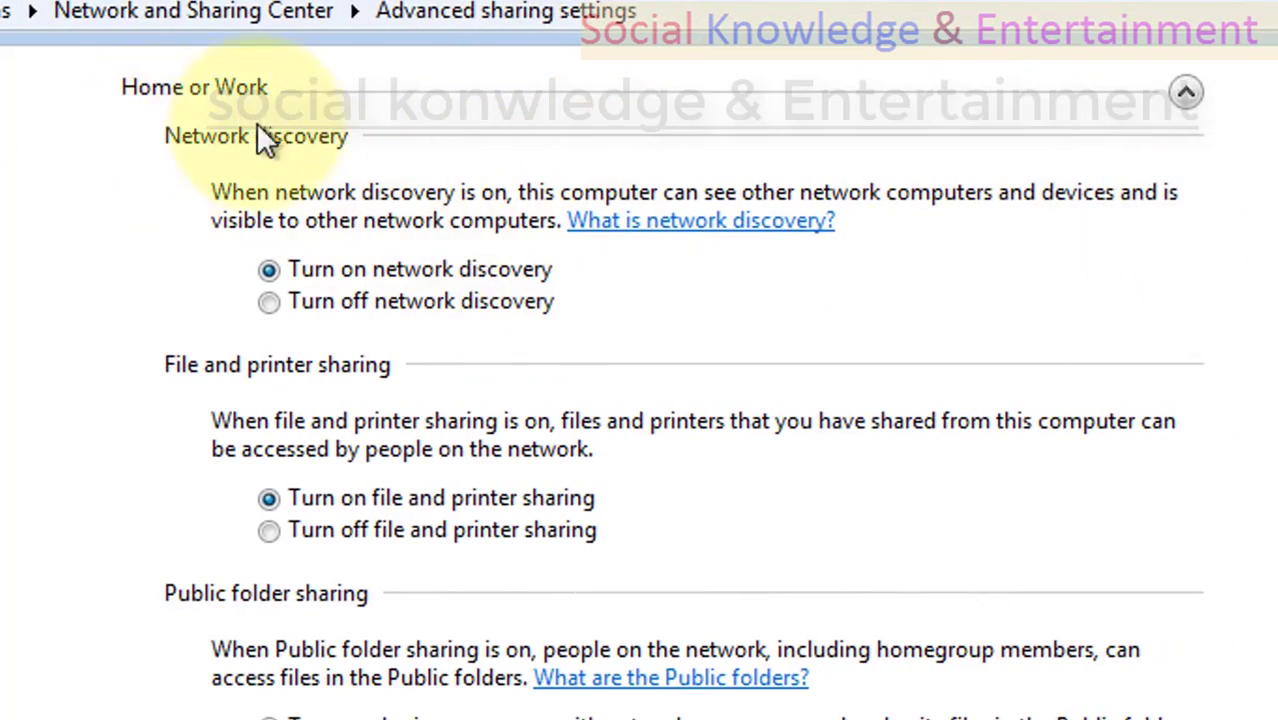
Turn on network discovery, file and printer sharing, and Public folder sharing with read and write access for the Home or Work profile.
{"action": "left_click", "coordinate": [287, 275]}
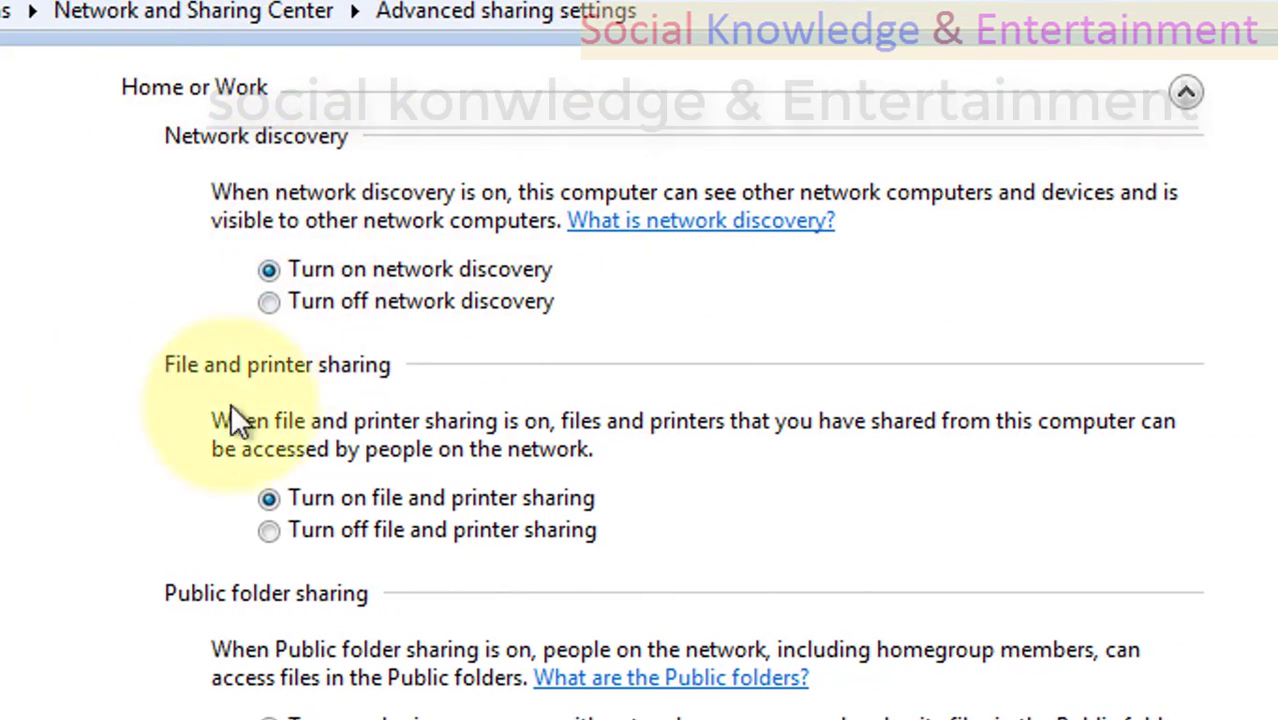
{"action": "left_click", "coordinate": [330, 497]}
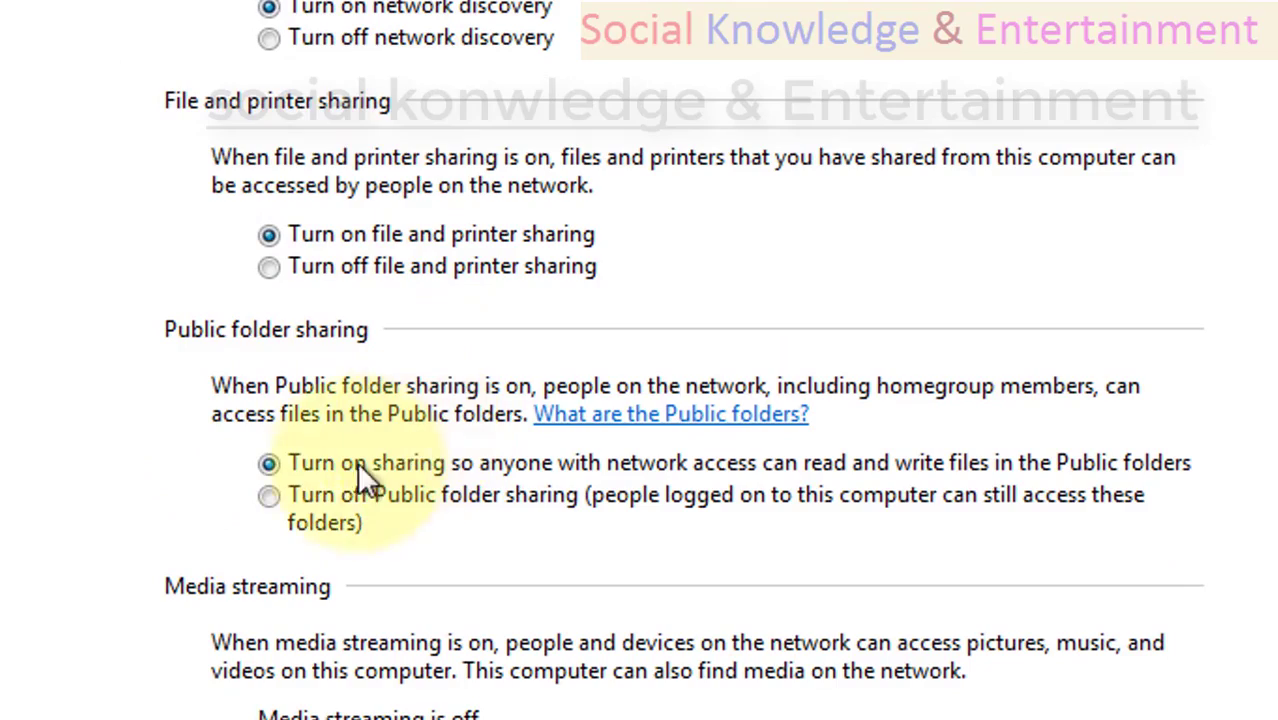
{"action": "left_click", "coordinate": [320, 474]}
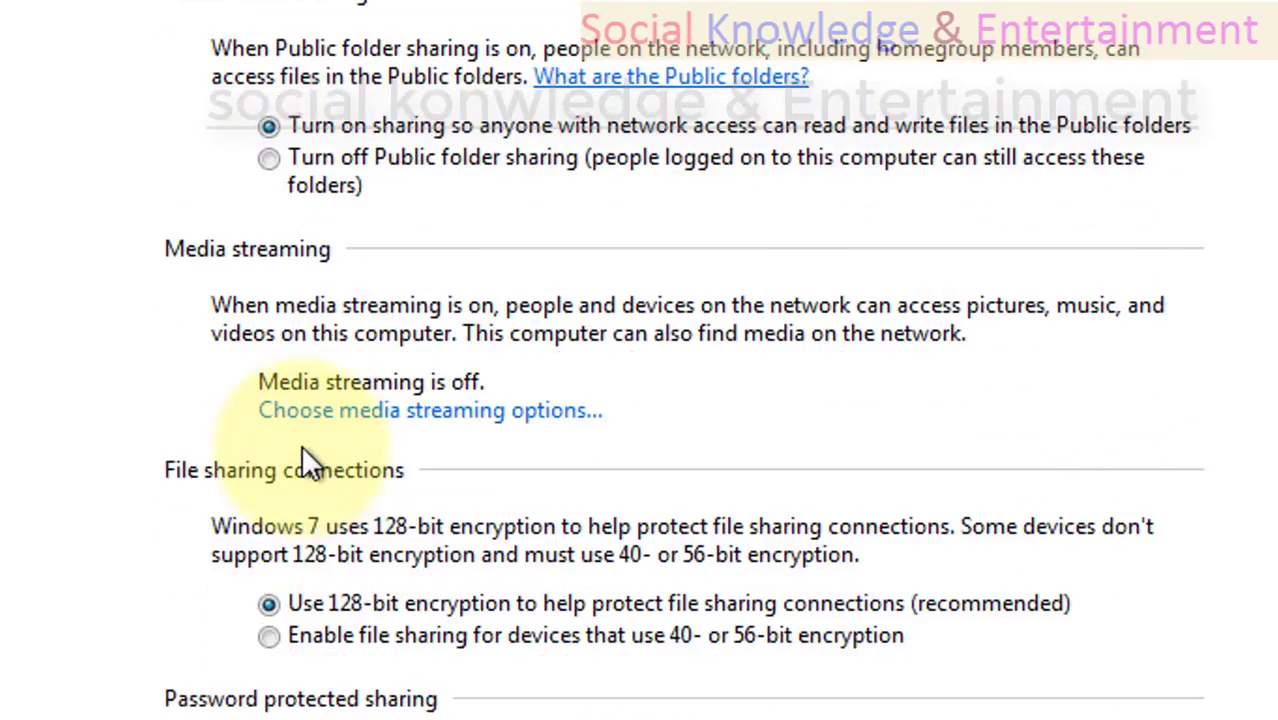
{"action": "scroll", "coordinate": [273, 437], "scroll_direction": "down", "scroll_amount": 5}
{"action": "scroll", "coordinate": [273, 437], "scroll_direction": "up", "scroll_amount": 7}
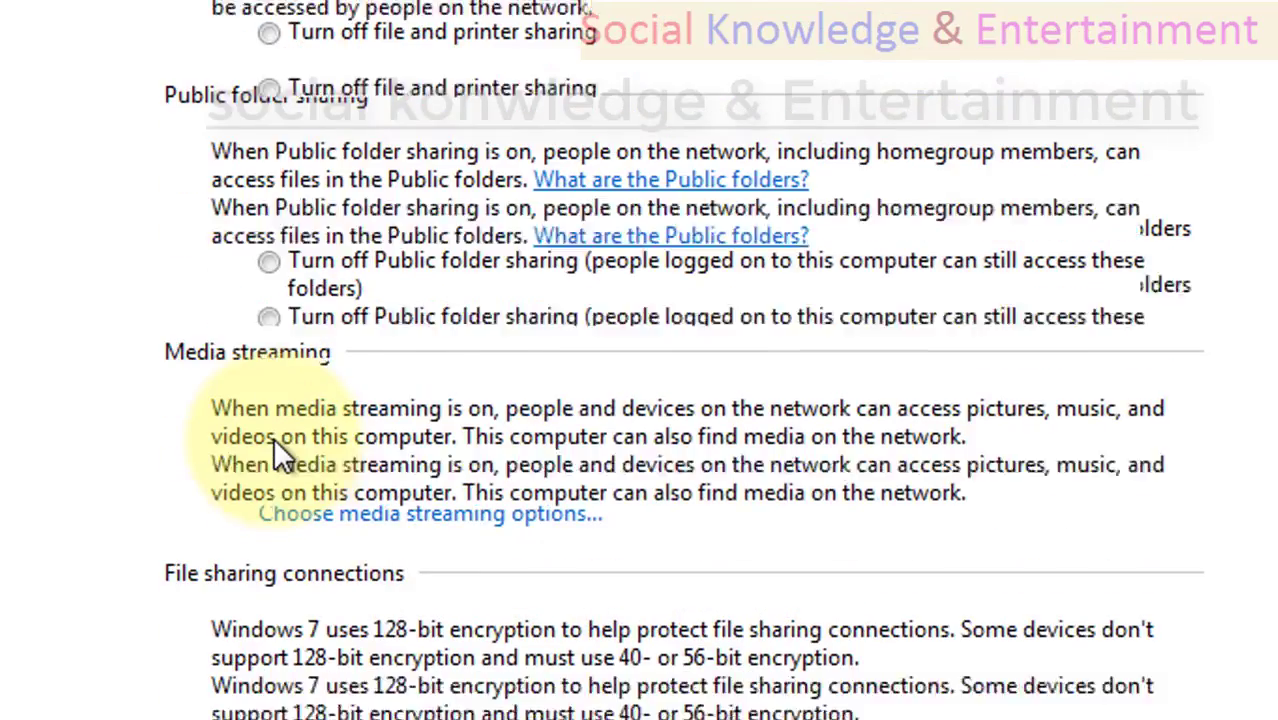
{"action": "scroll", "coordinate": [273, 437], "scroll_direction": "up", "scroll_amount": 5}
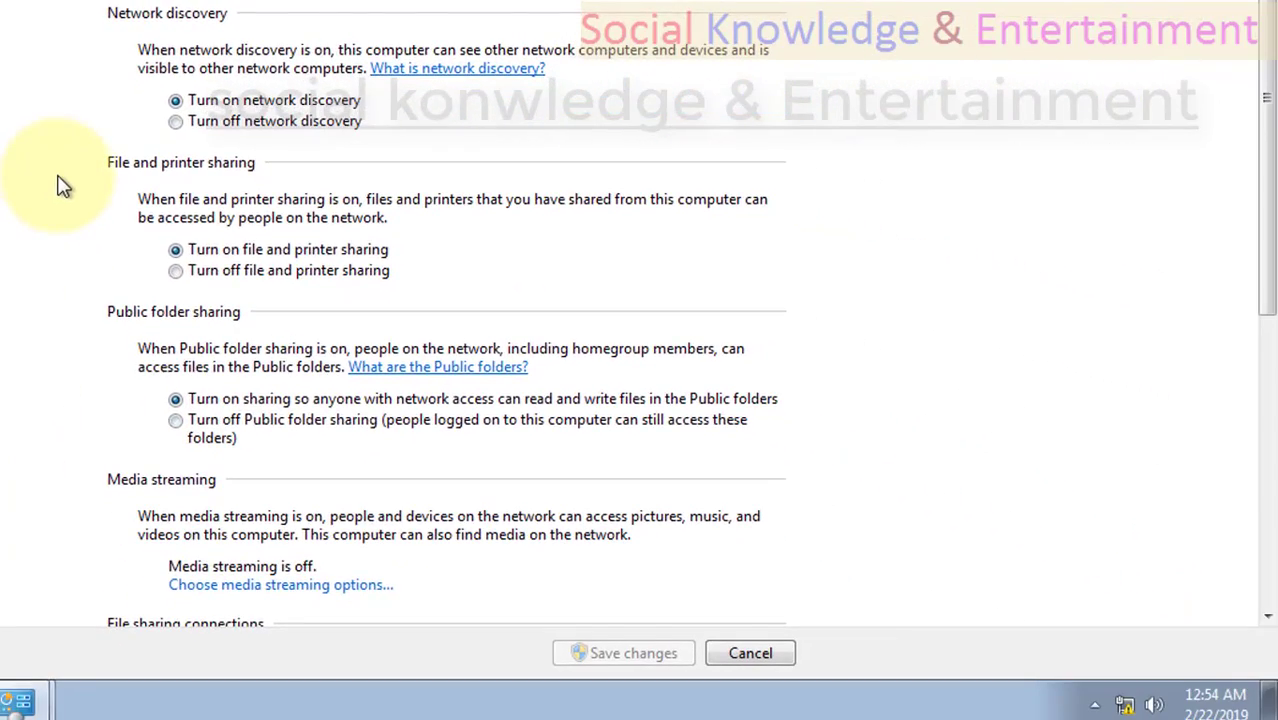
Turn on password protected sharing and use 128-bit encryption for file sharing connections in the Home or Work profile.
{"action": "scroll", "coordinate": [62, 186], "scroll_direction": "down", "scroll_amount": 5}
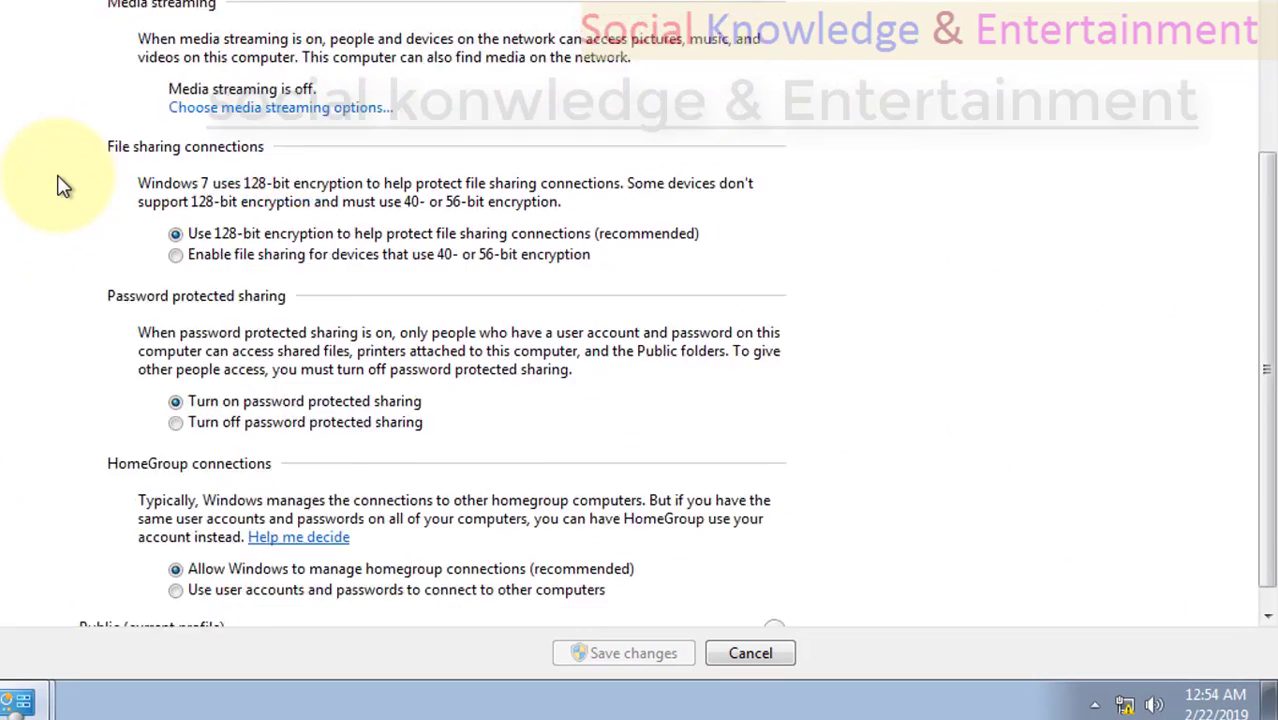
{"action": "scroll", "coordinate": [62, 186], "scroll_direction": "down", "scroll_amount": 1}
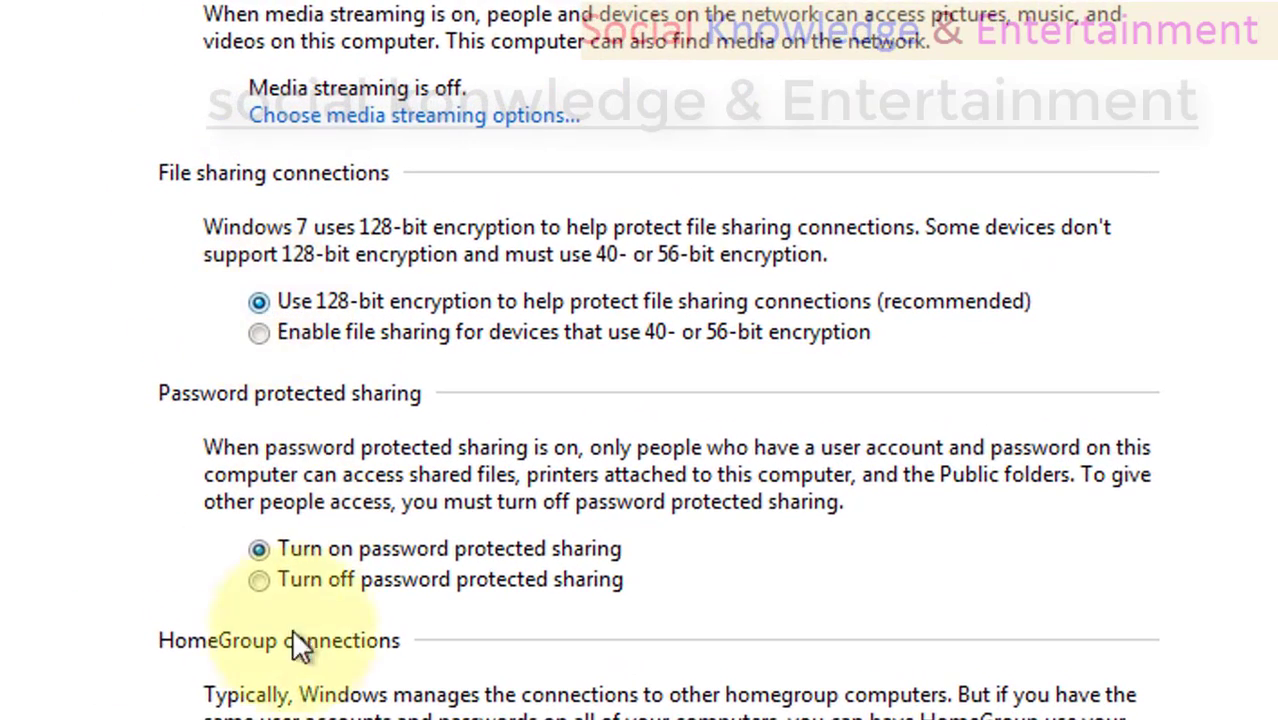
{"action": "left_click", "coordinate": [278, 545]}
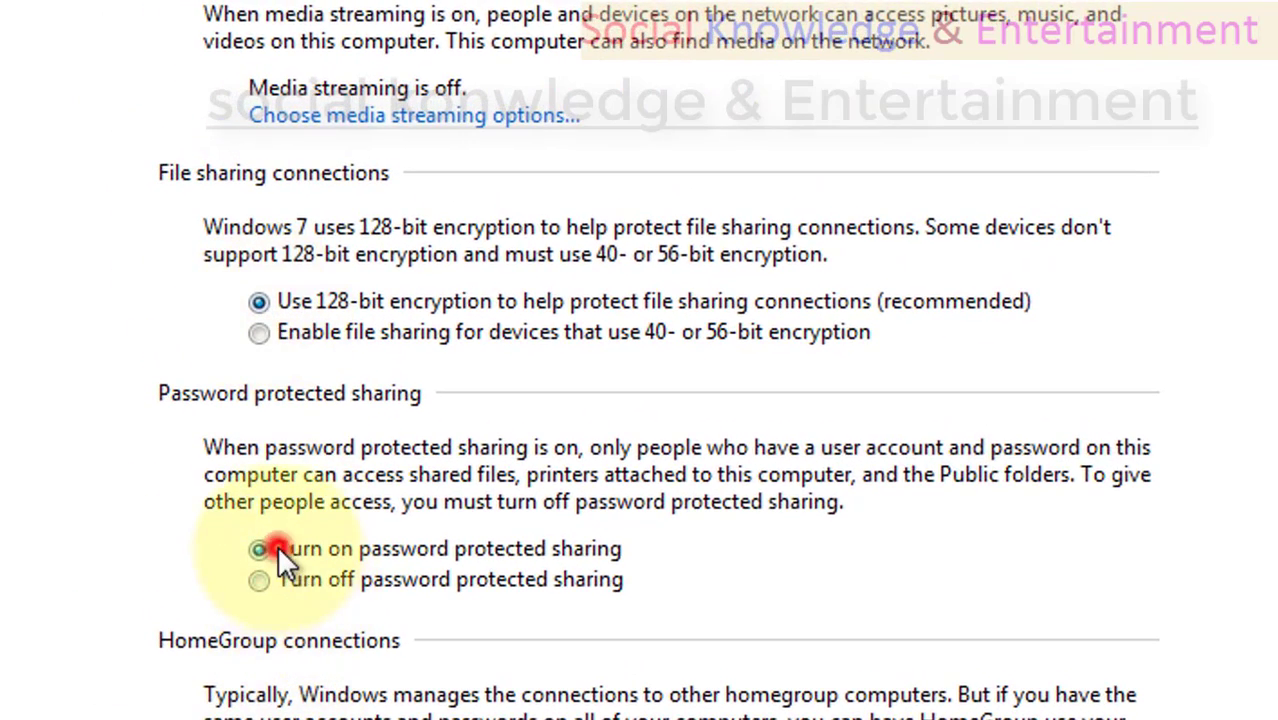
{"action": "left_click", "coordinate": [284, 309]}
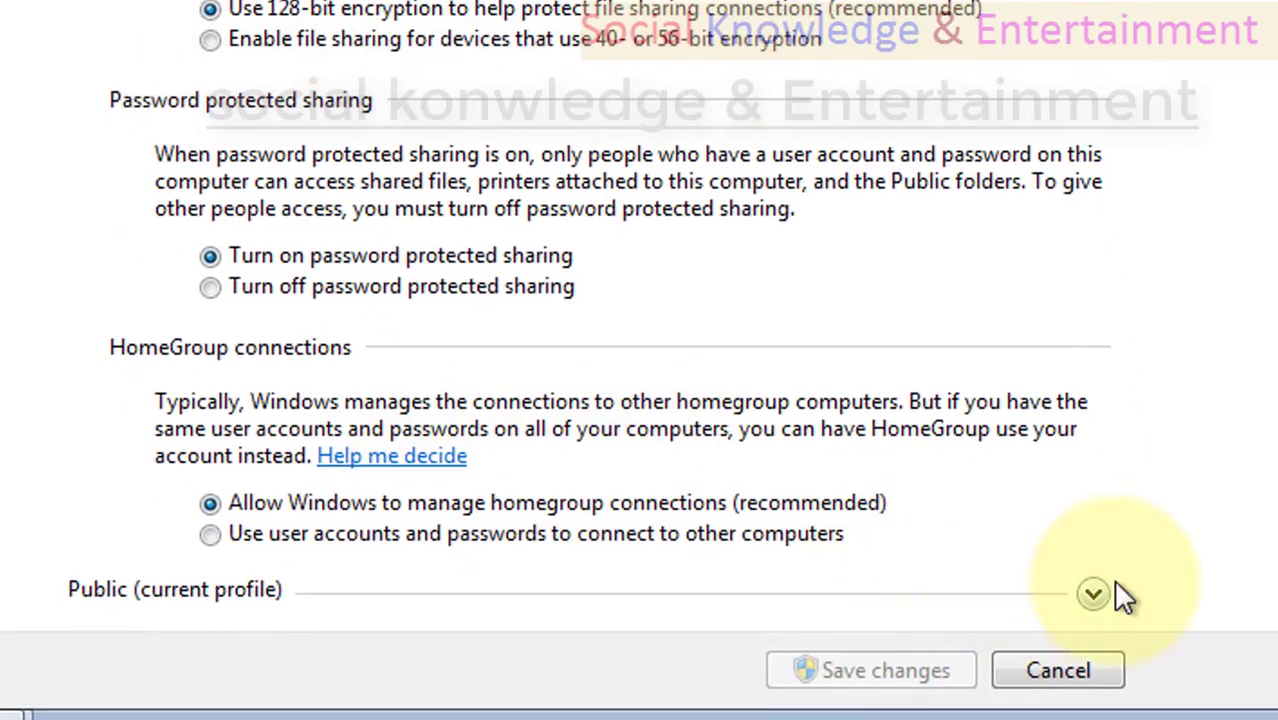
Expand the Public (current profile) section, review its sharing options, and go back to the Network and Sharing Center.
{"action": "left_click", "coordinate": [1094, 594]}
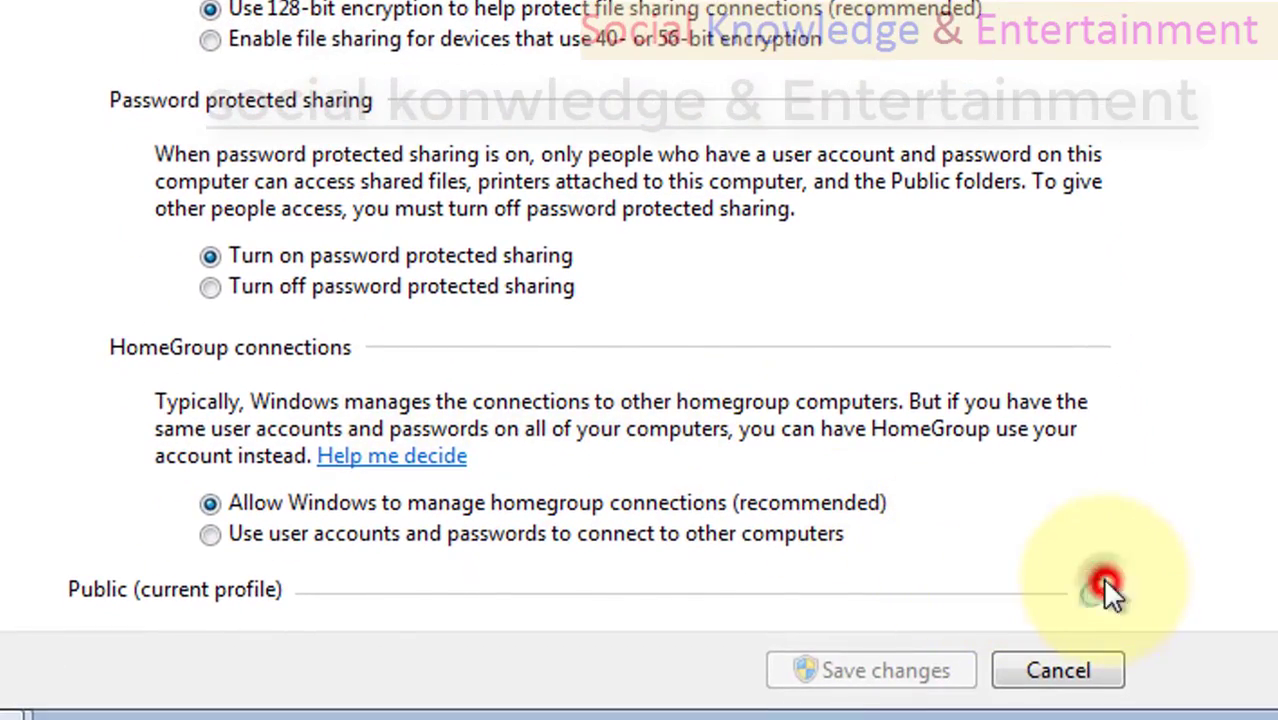
{"action": "scroll", "coordinate": [613, 240], "scroll_direction": "down", "scroll_amount": 4}
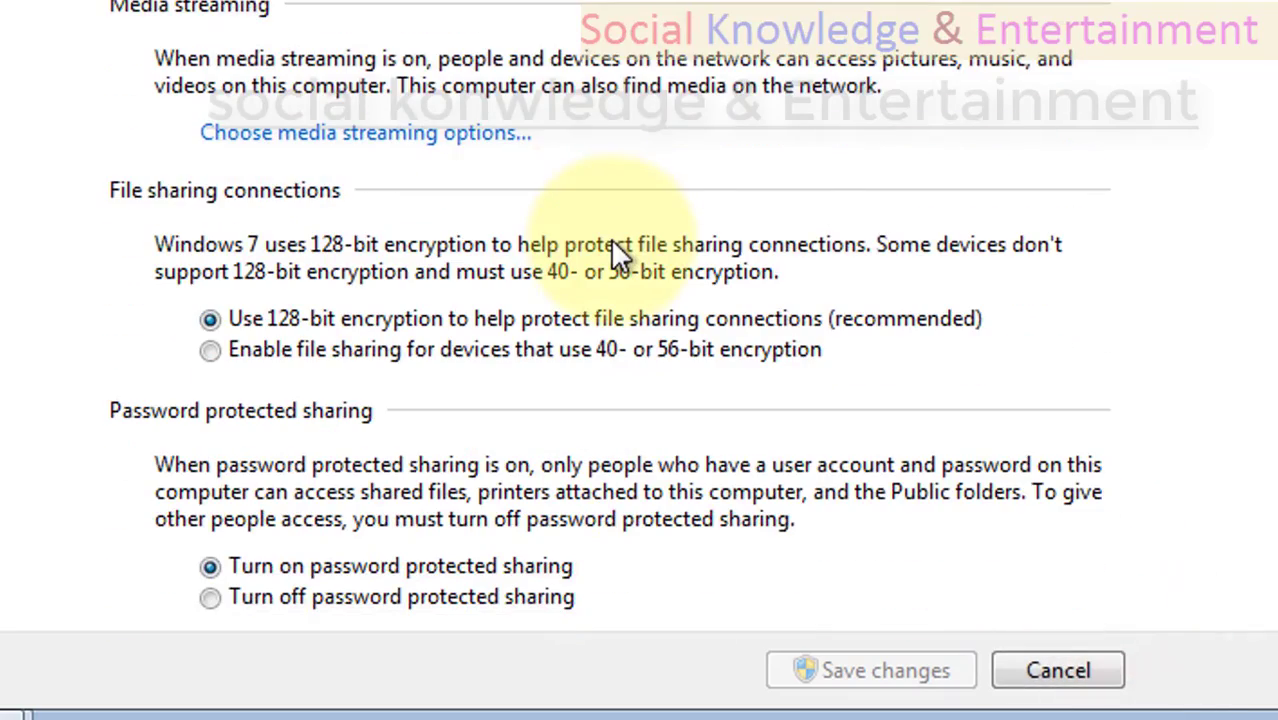
{"action": "scroll", "coordinate": [613, 245], "scroll_direction": "up", "scroll_amount": 5}
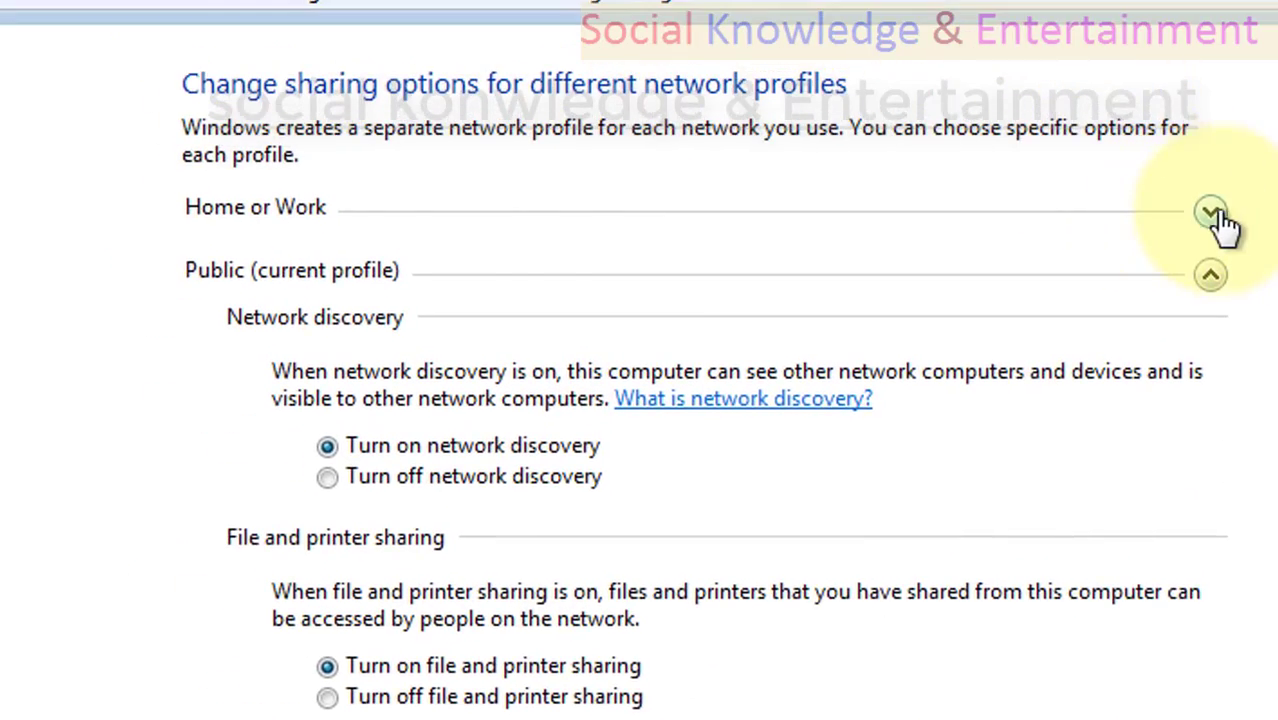
{"action": "left_click", "coordinate": [1211, 209]}
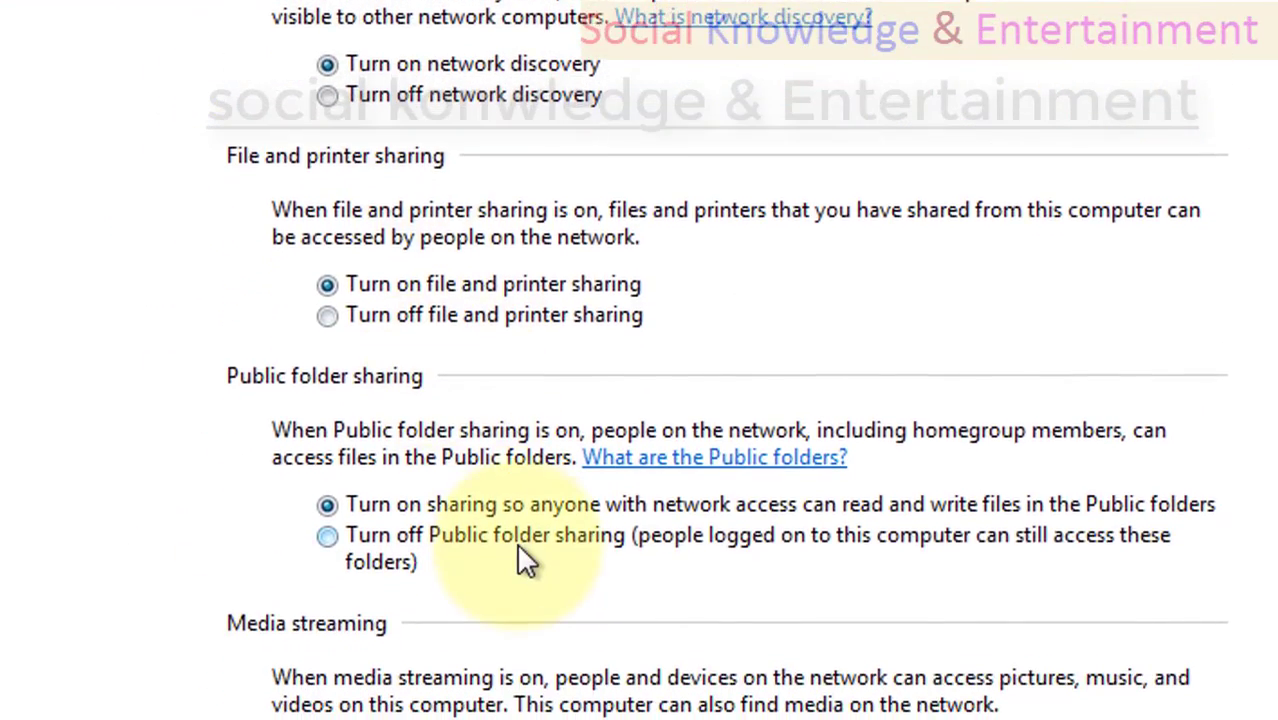
{"action": "scroll", "coordinate": [516, 542], "scroll_direction": "down", "scroll_amount": 5}
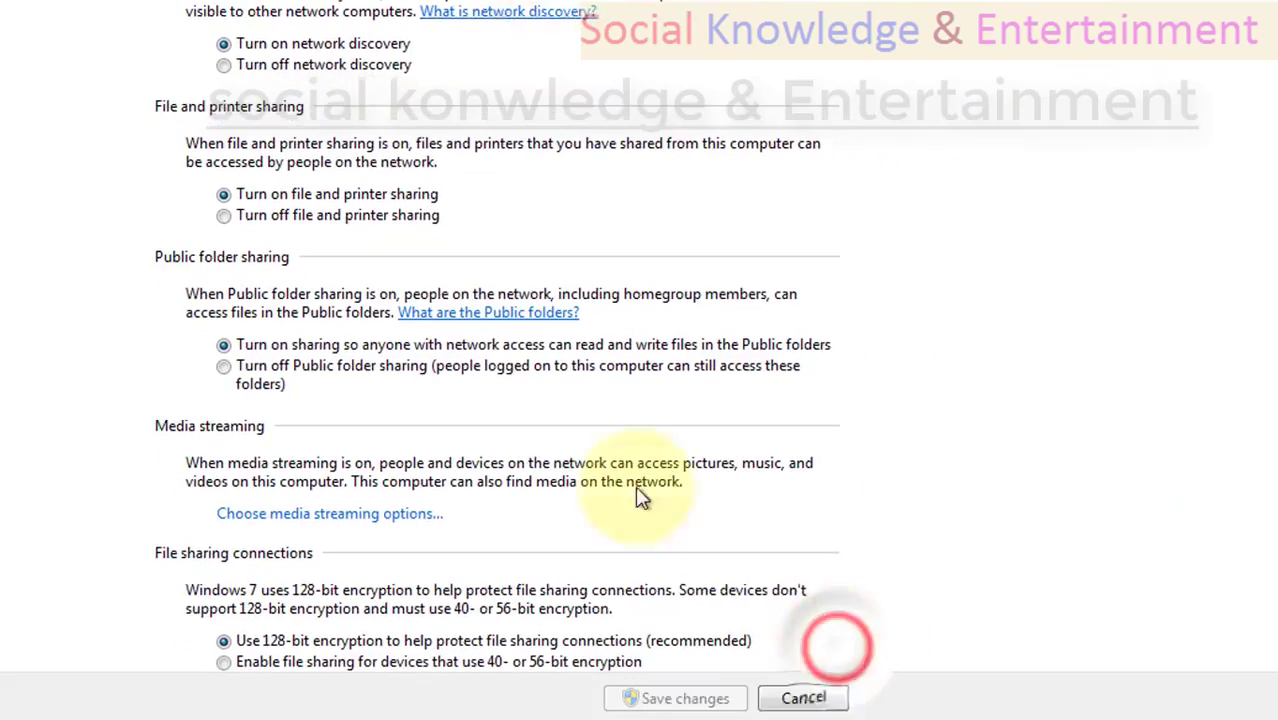
{"action": "scroll", "coordinate": [440, 512], "scroll_direction": "down", "scroll_amount": 3}
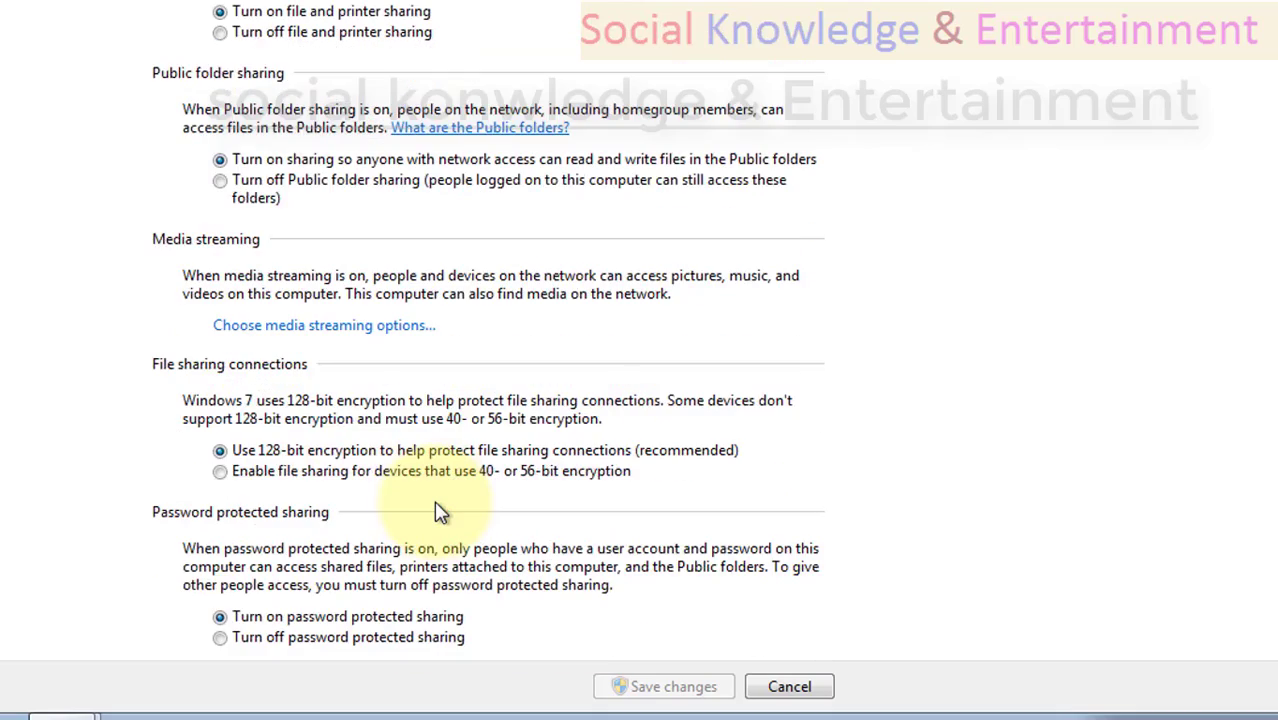
{"action": "scroll", "coordinate": [440, 512], "scroll_direction": "up", "scroll_amount": 5}
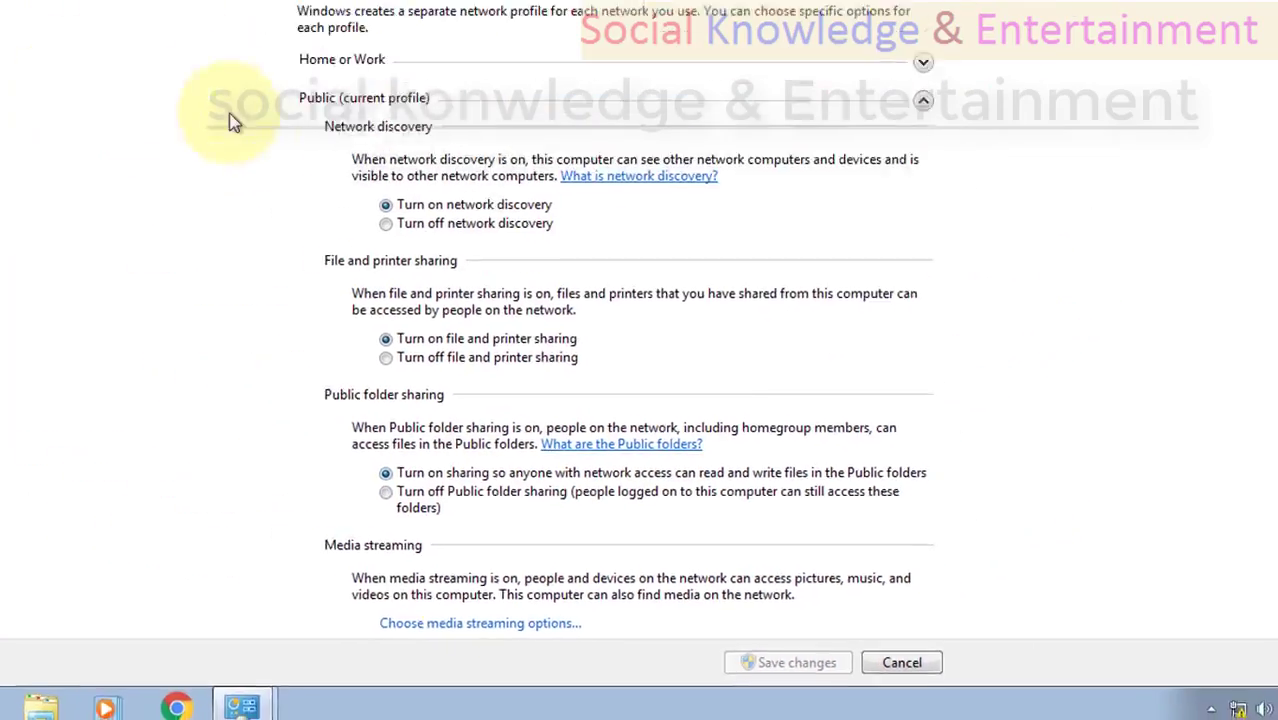
{"action": "left_click", "coordinate": [12, 37]}
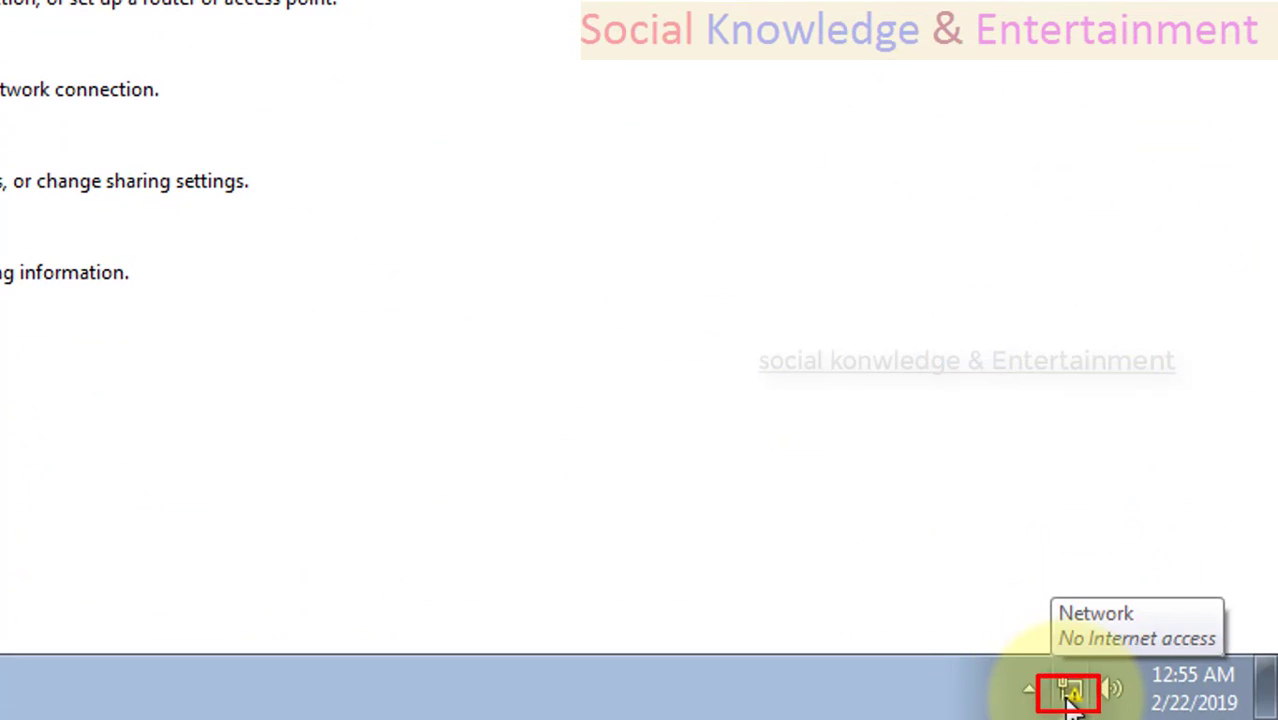
Check the current network connection status and return to the list of all Control Panel items.
{"action": "left_click", "coordinate": [1070, 695]}
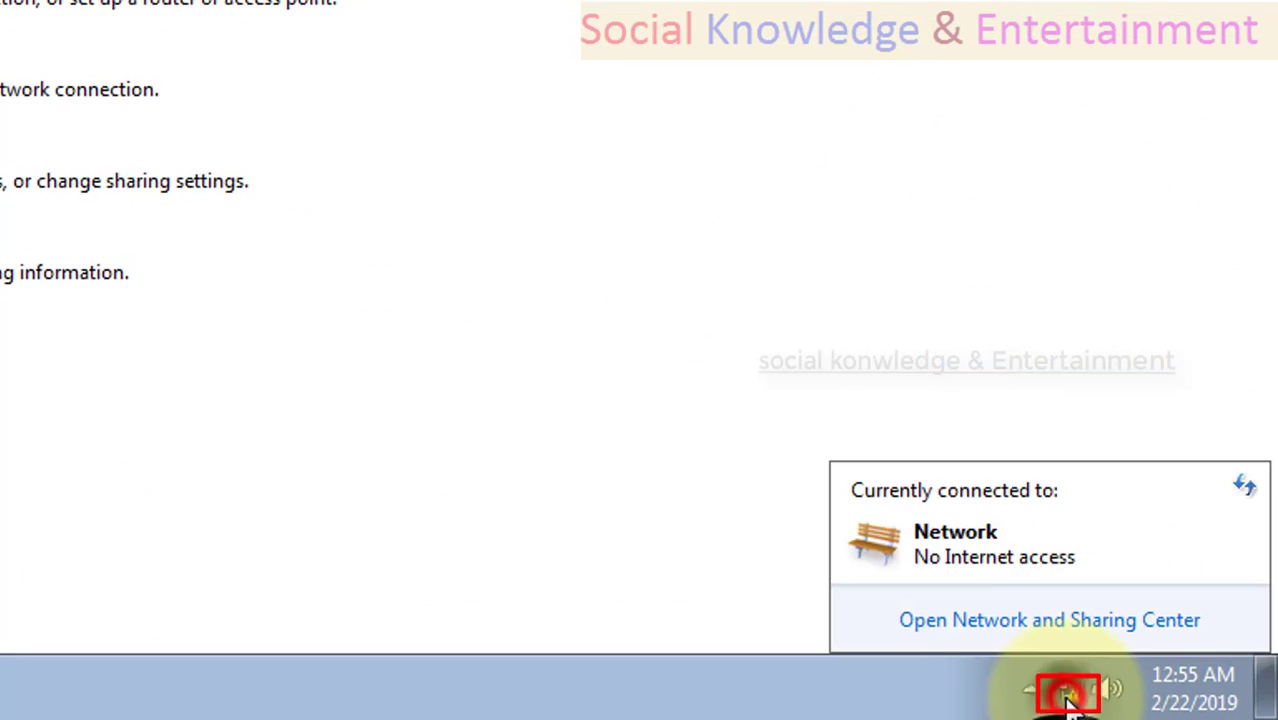
{"action": "left_click", "coordinate": [1065, 694]}
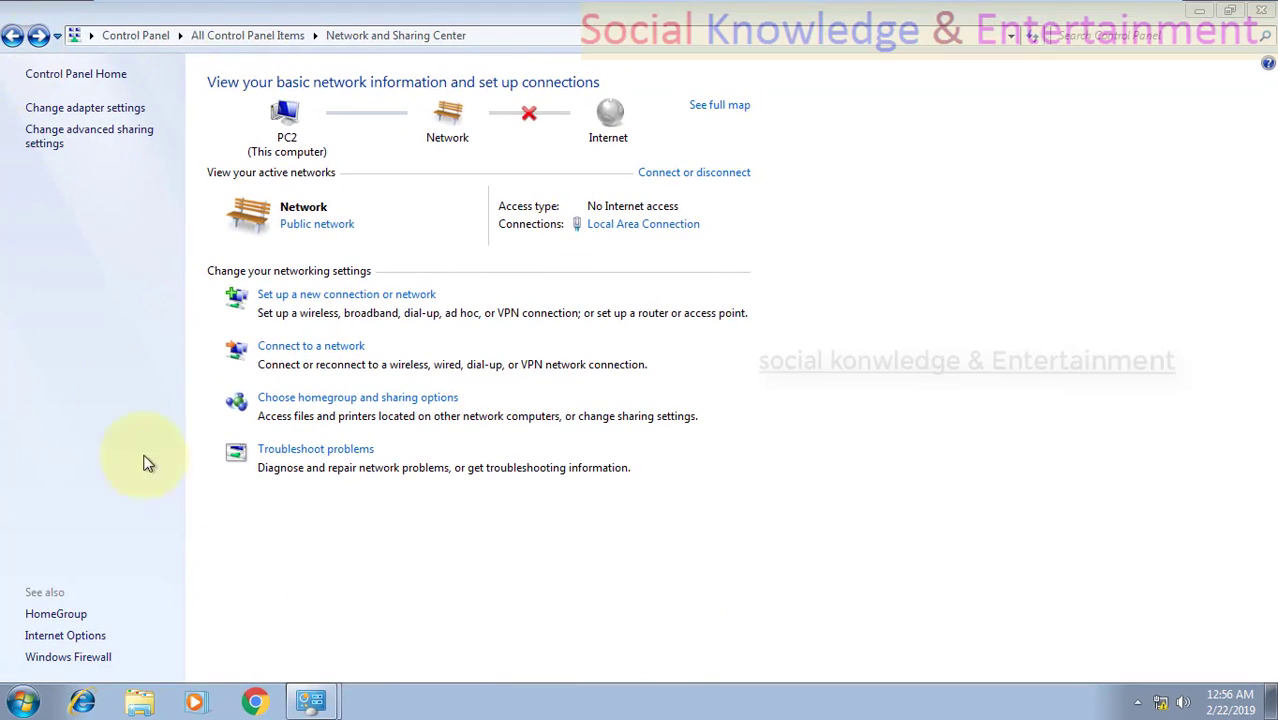
{"action": "left_click", "coordinate": [14, 36]}
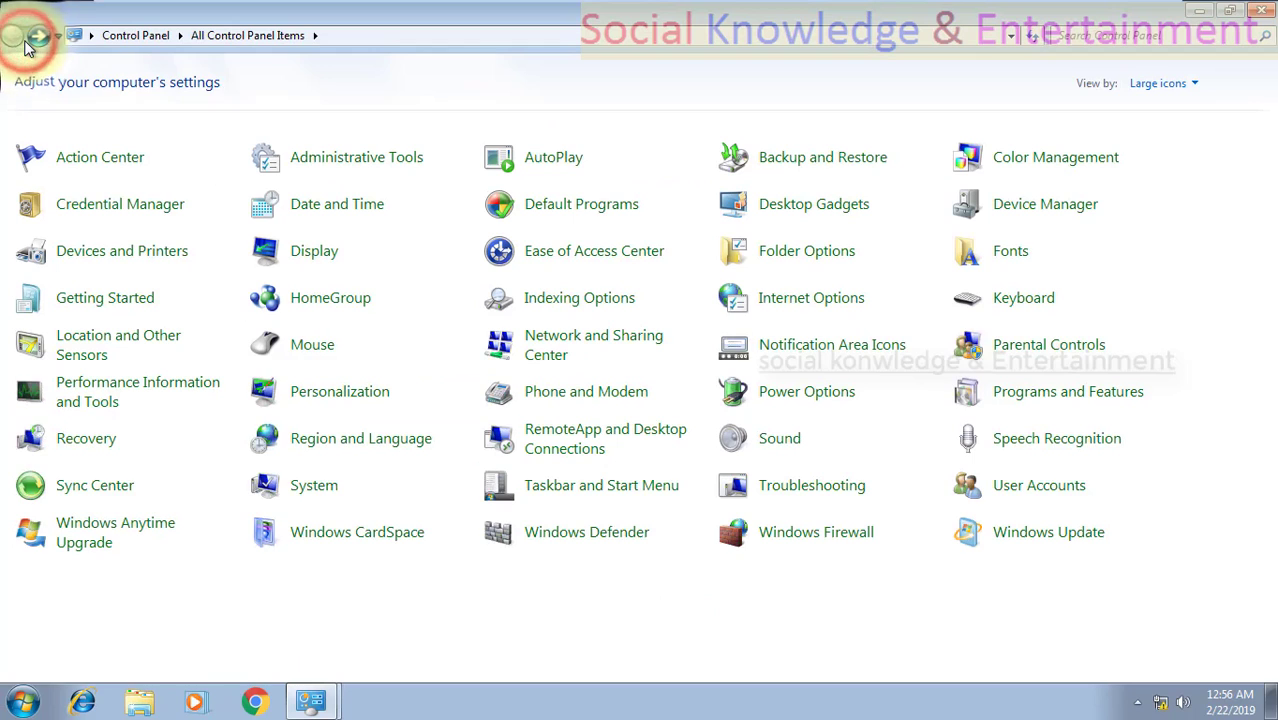
Open the Computer window and maximize it.
{"action": "left_click", "coordinate": [38, 698]}
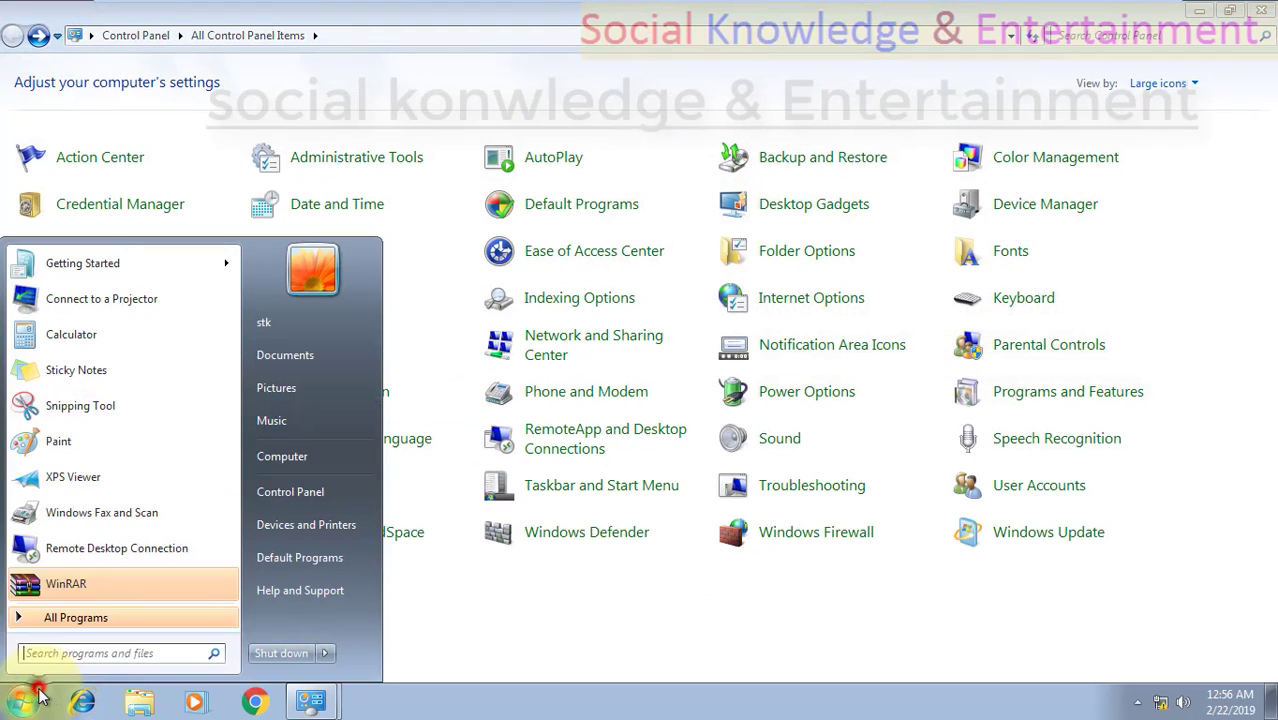
{"action": "left_click", "coordinate": [280, 465]}
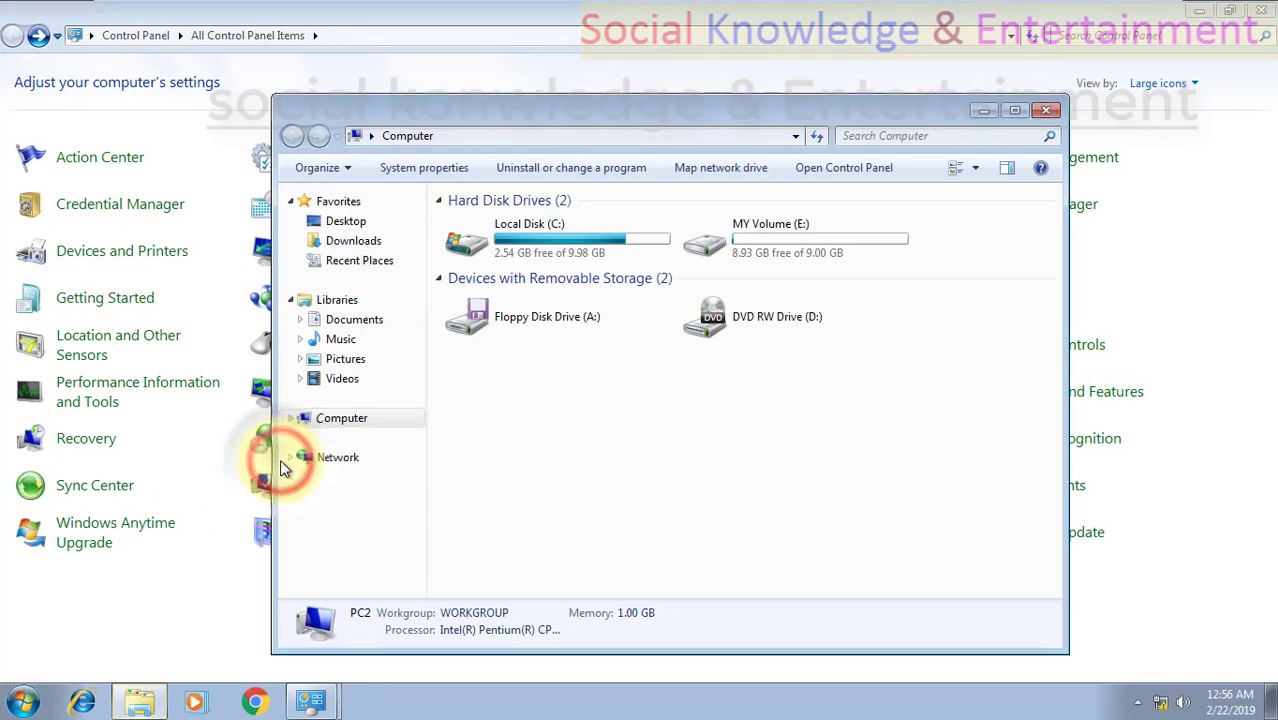
{"action": "left_click", "coordinate": [1017, 110]}
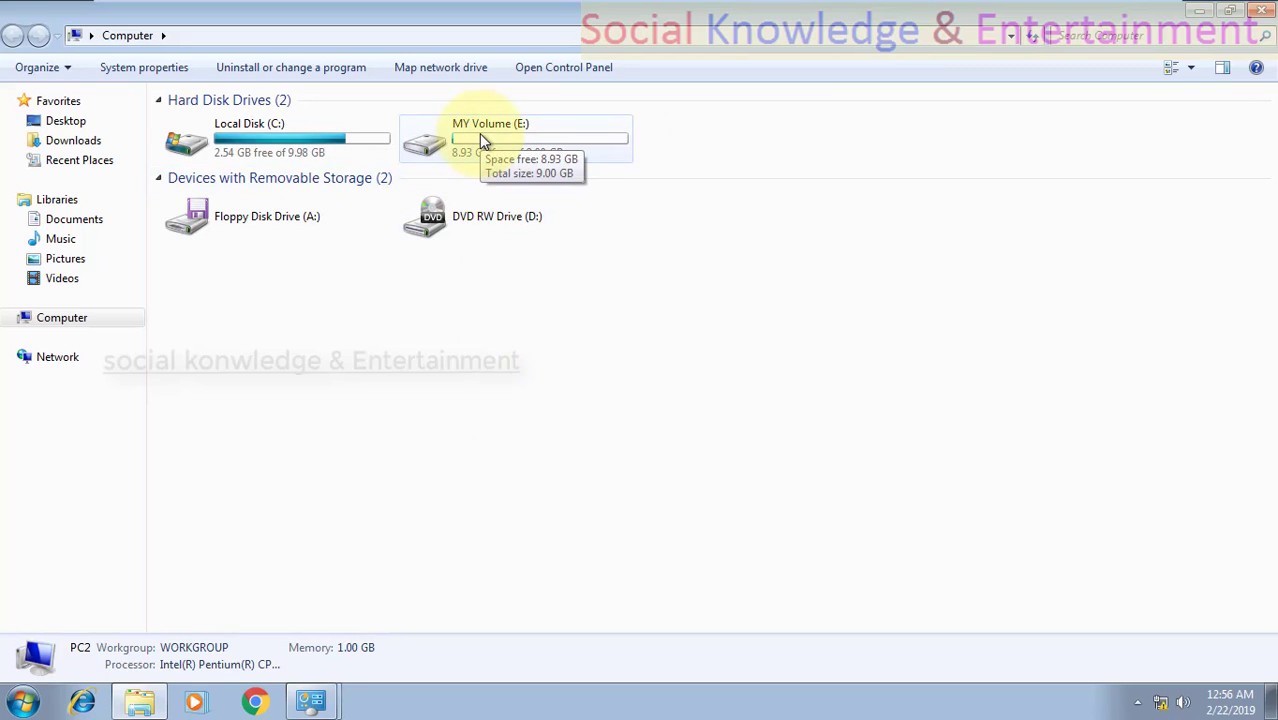
Look at the contents of MY Volume (E:) and return to the list of drives.
{"action": "left_click", "coordinate": [479, 133]}
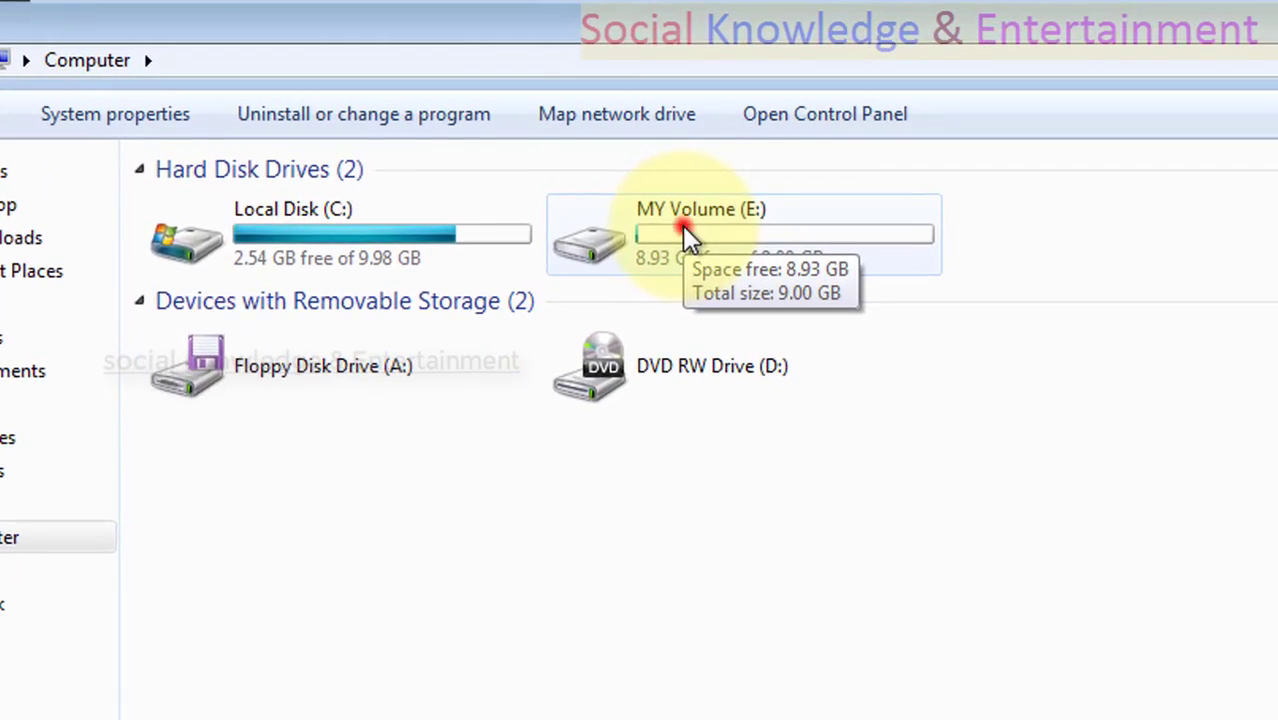
{"action": "double_click", "coordinate": [682, 225]}
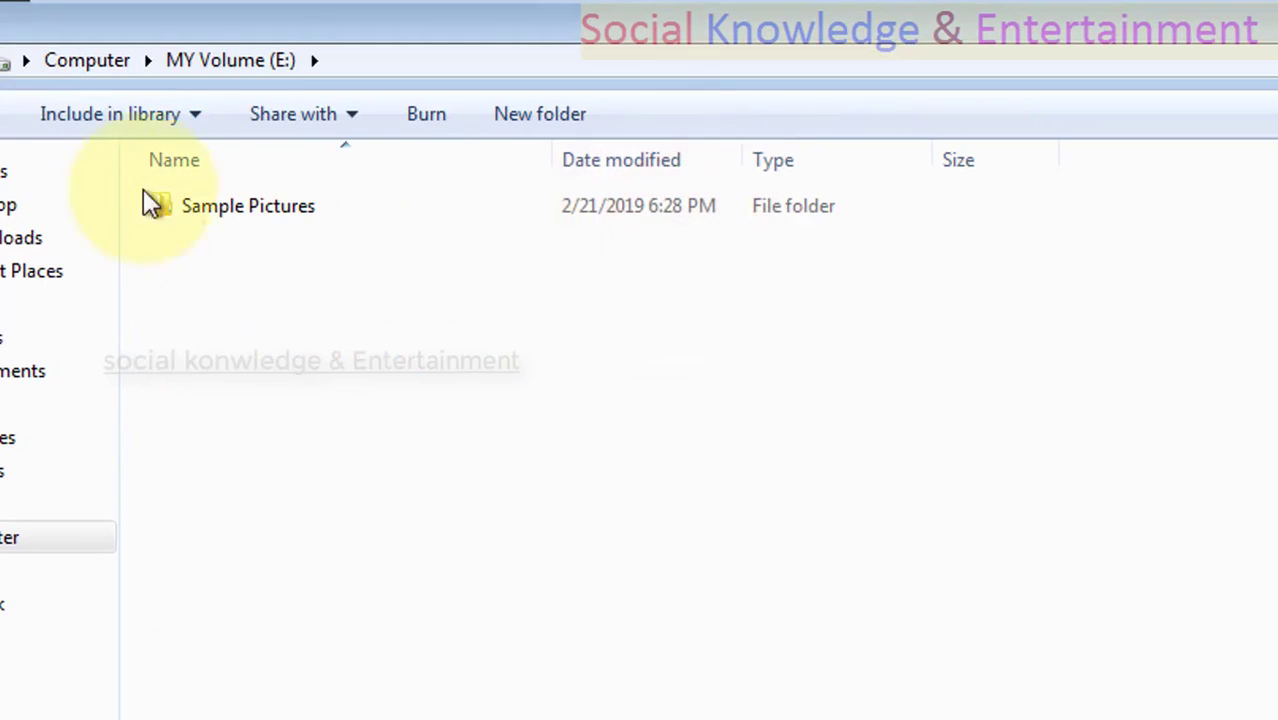
{"action": "key", "text": "alt+Left"}
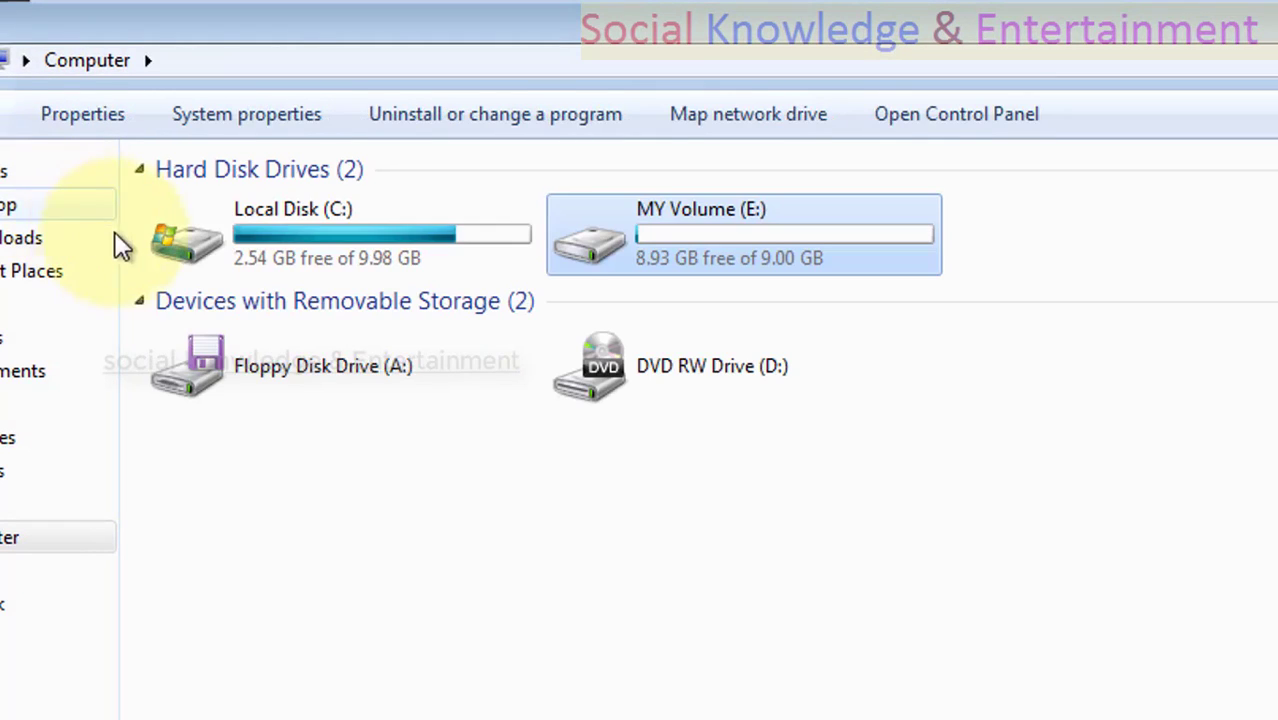
{"action": "right_click", "coordinate": [725, 208]}
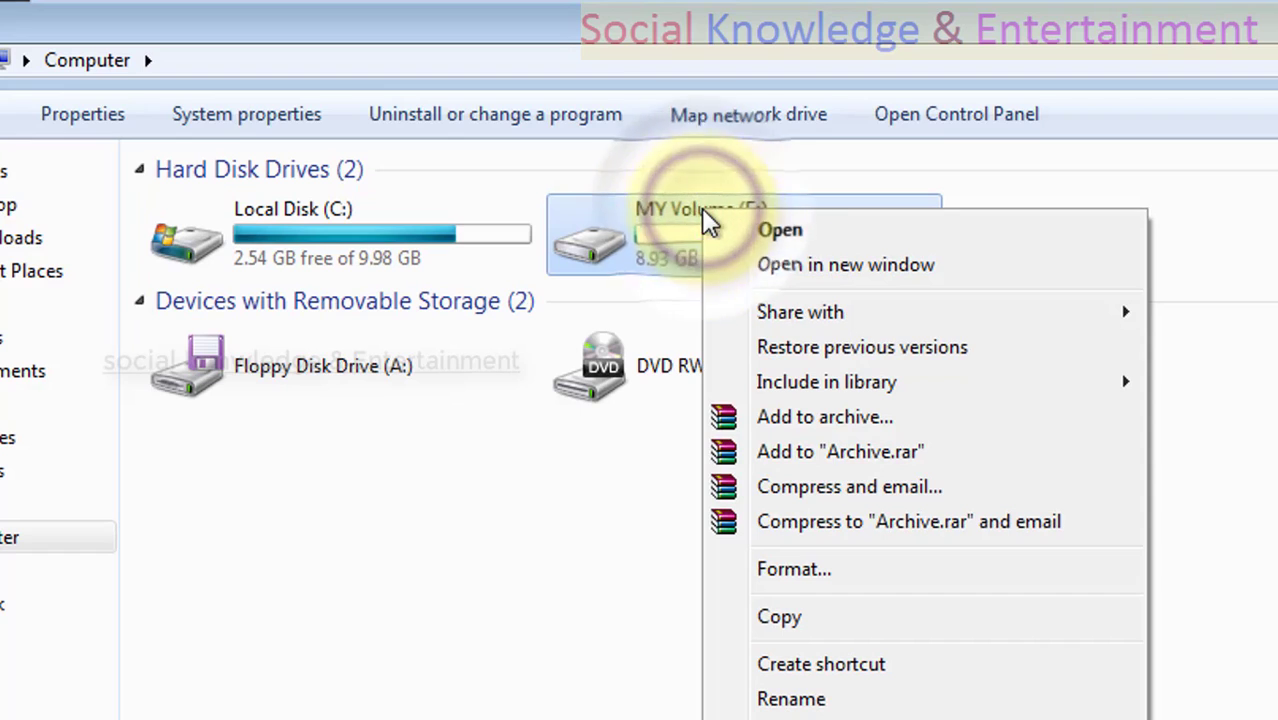
{"action": "left_click", "coordinate": [627, 597]}
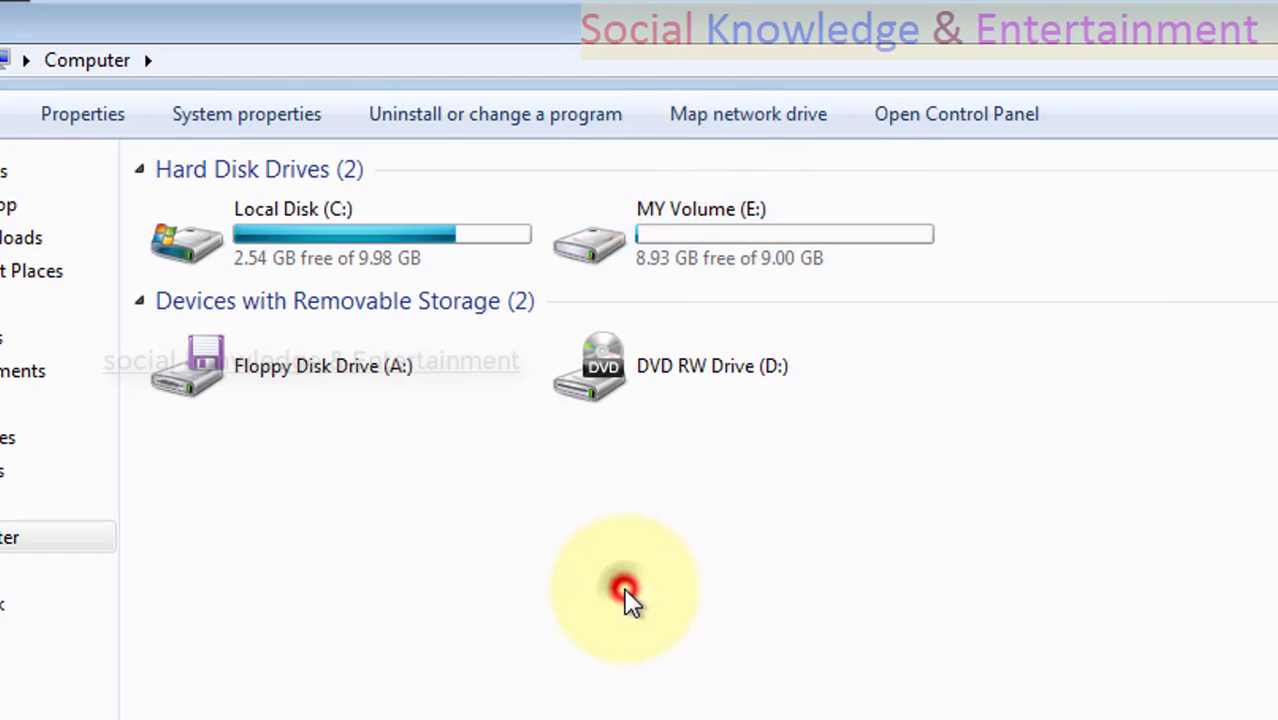
{"action": "double_click", "coordinate": [672, 248]}
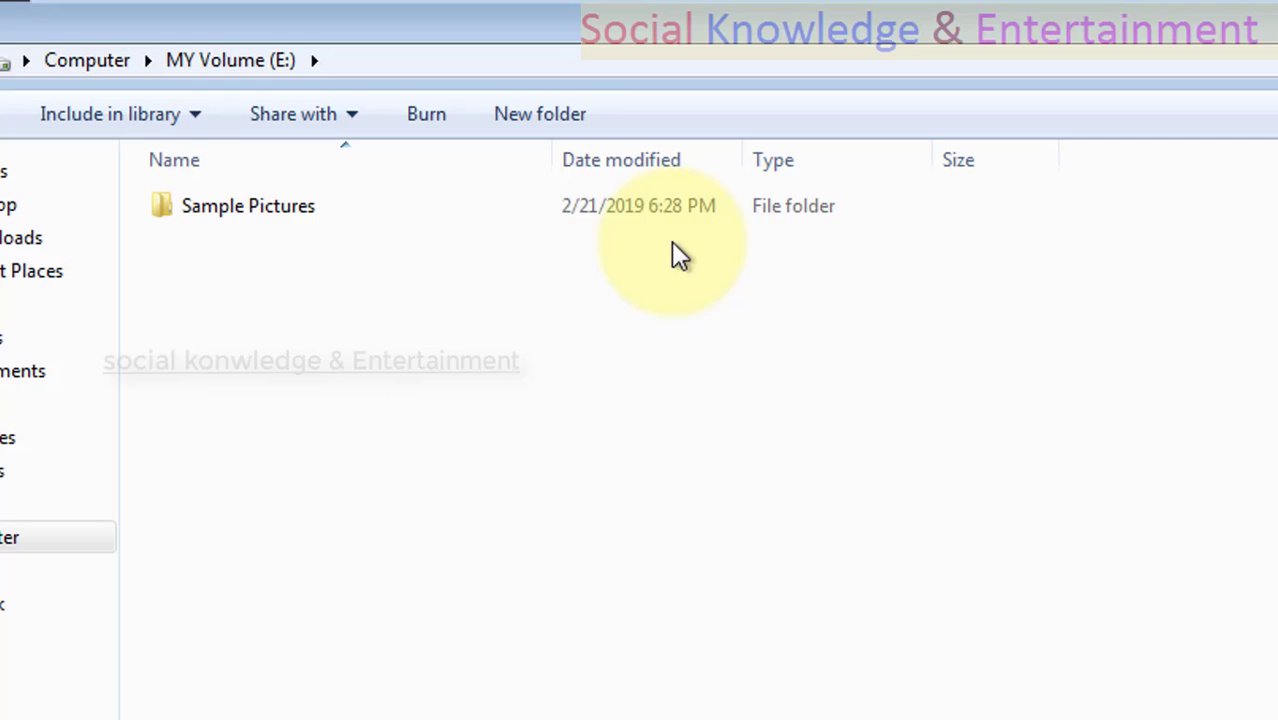
{"action": "key", "text": "BackSpace"}
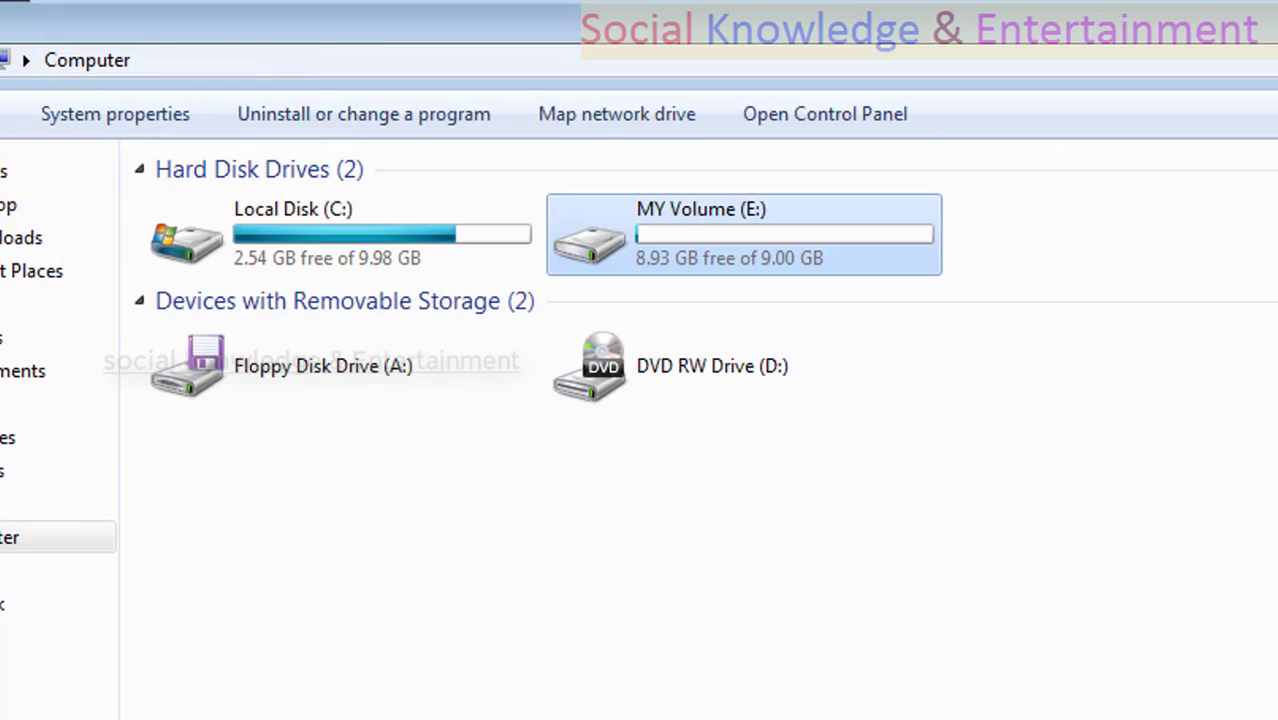
View the pictures in the Sample Pictures folder on MY Volume (E:) and return to the volume's root.
{"action": "double_click", "coordinate": [628, 231]}
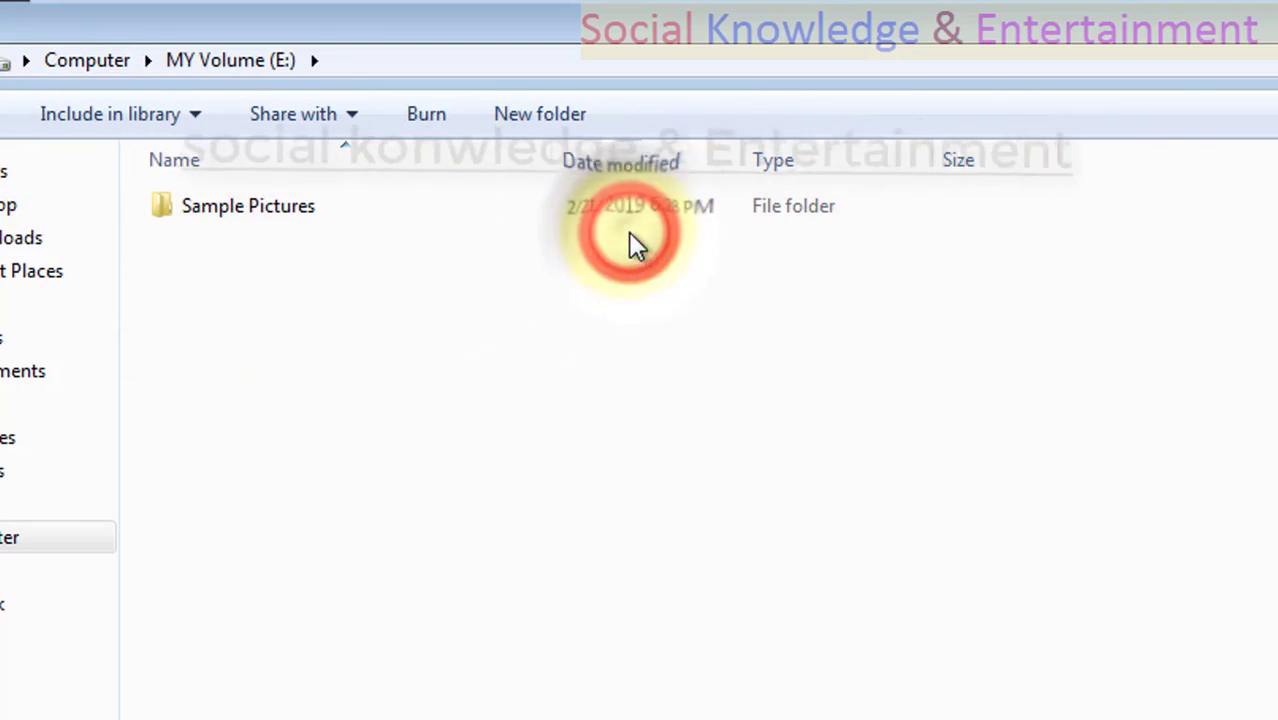
{"action": "double_click", "coordinate": [373, 214]}
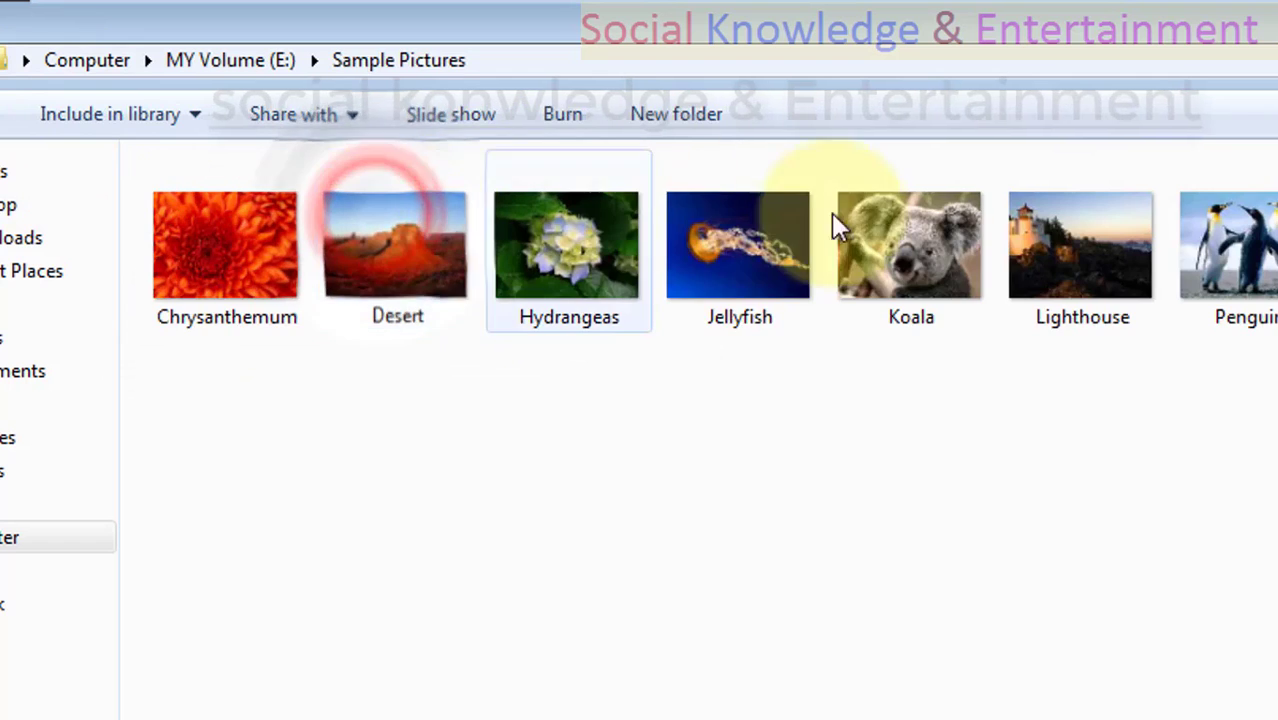
{"action": "key", "text": "BackSpace"}
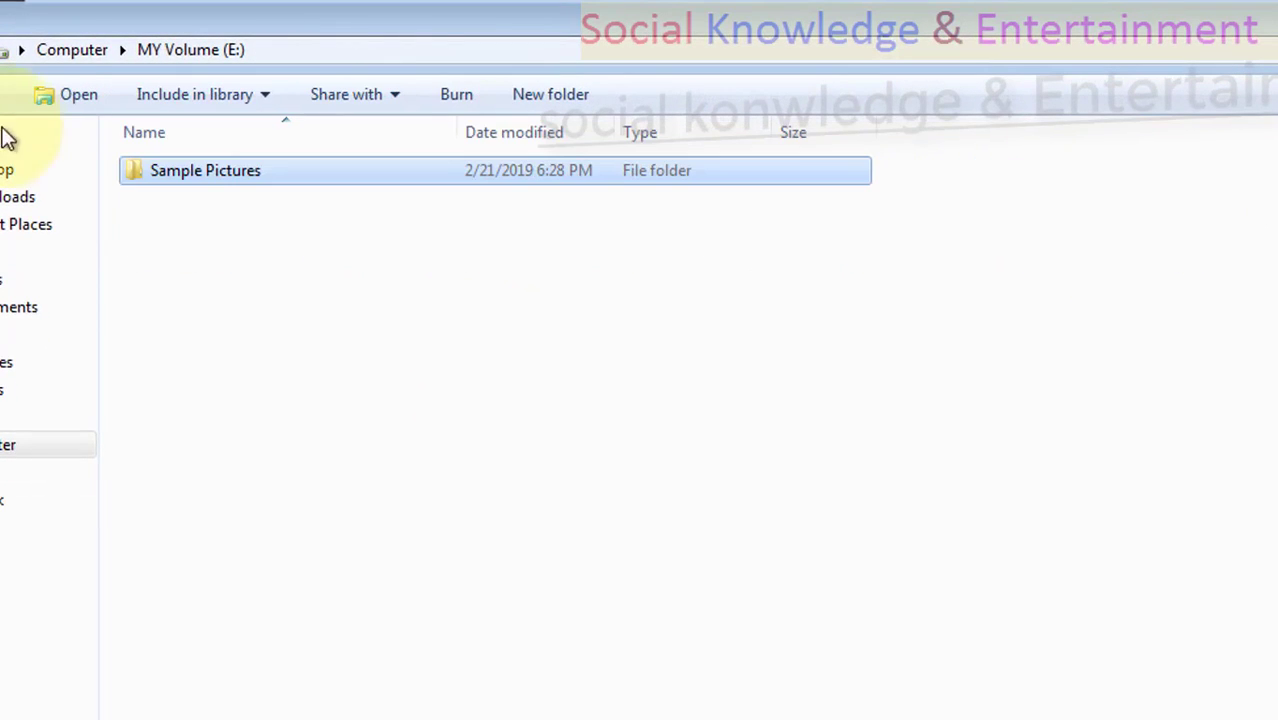
{"action": "key", "text": "super"}
{"action": "key", "text": "super"}
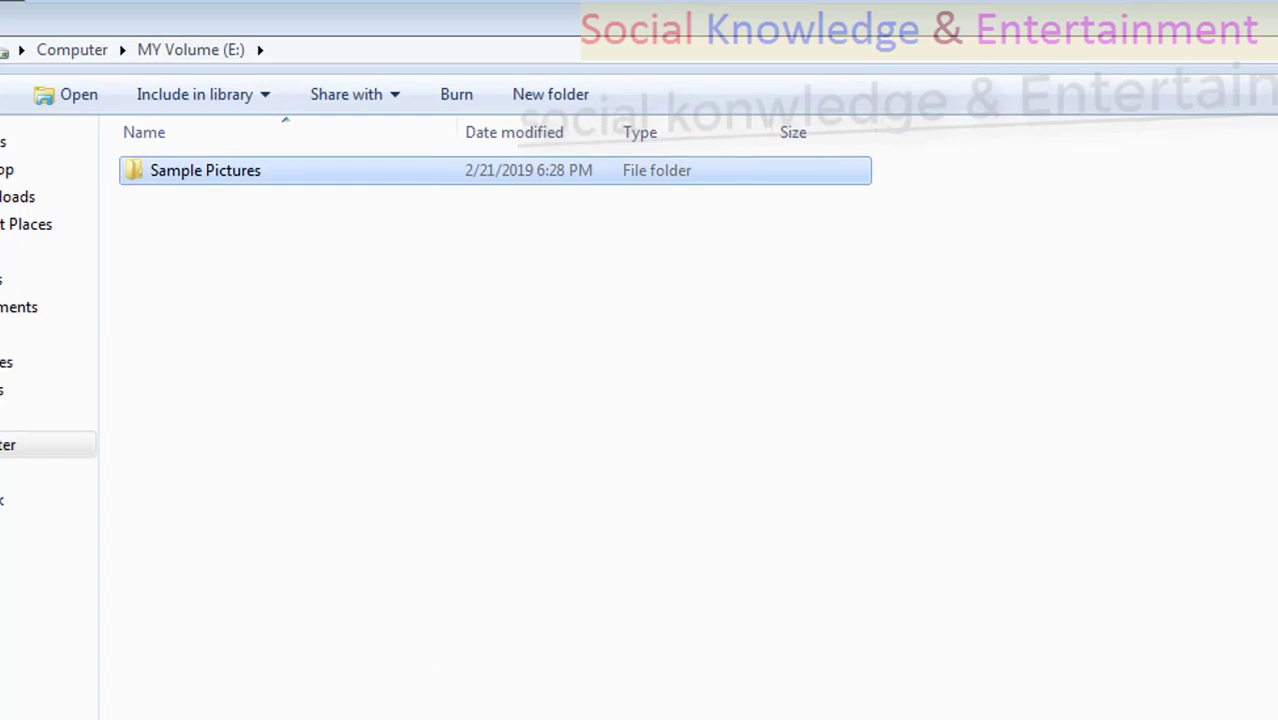
Check the network sharing details in the Sample Pictures folder's properties, then close them without changes.
{"action": "right_click", "coordinate": [302, 160]}
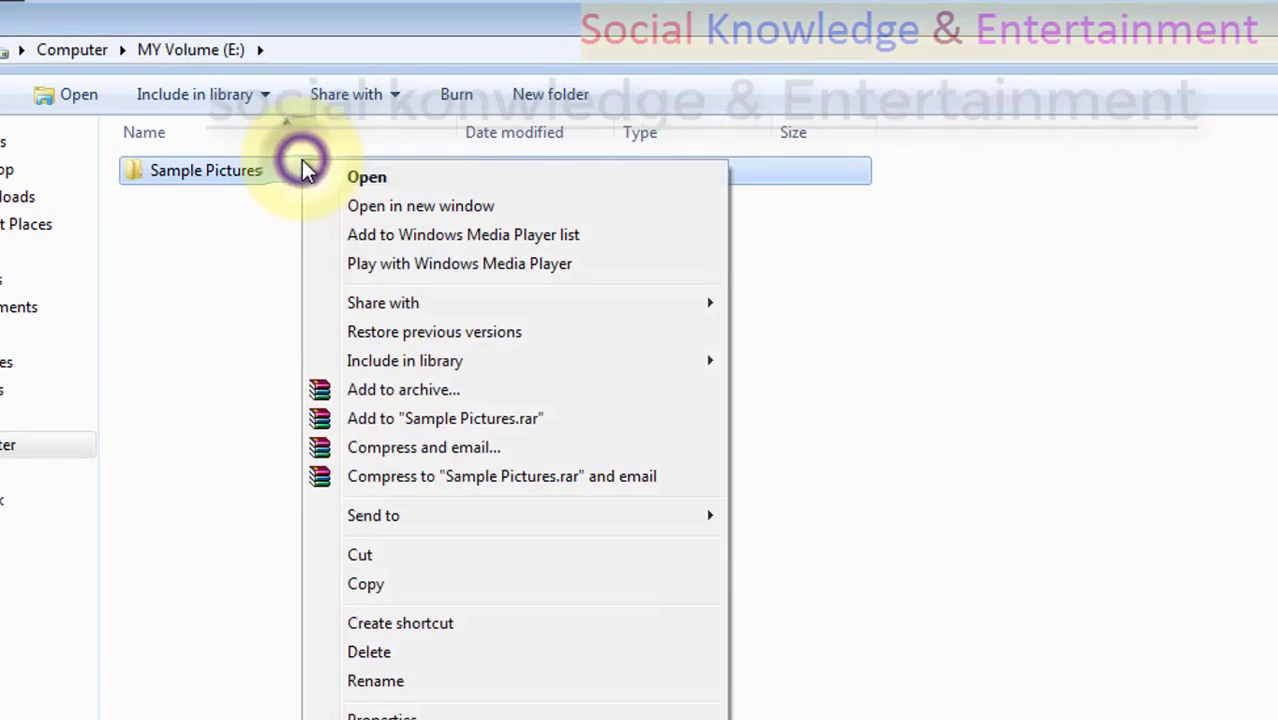
{"action": "left_click", "coordinate": [412, 681]}
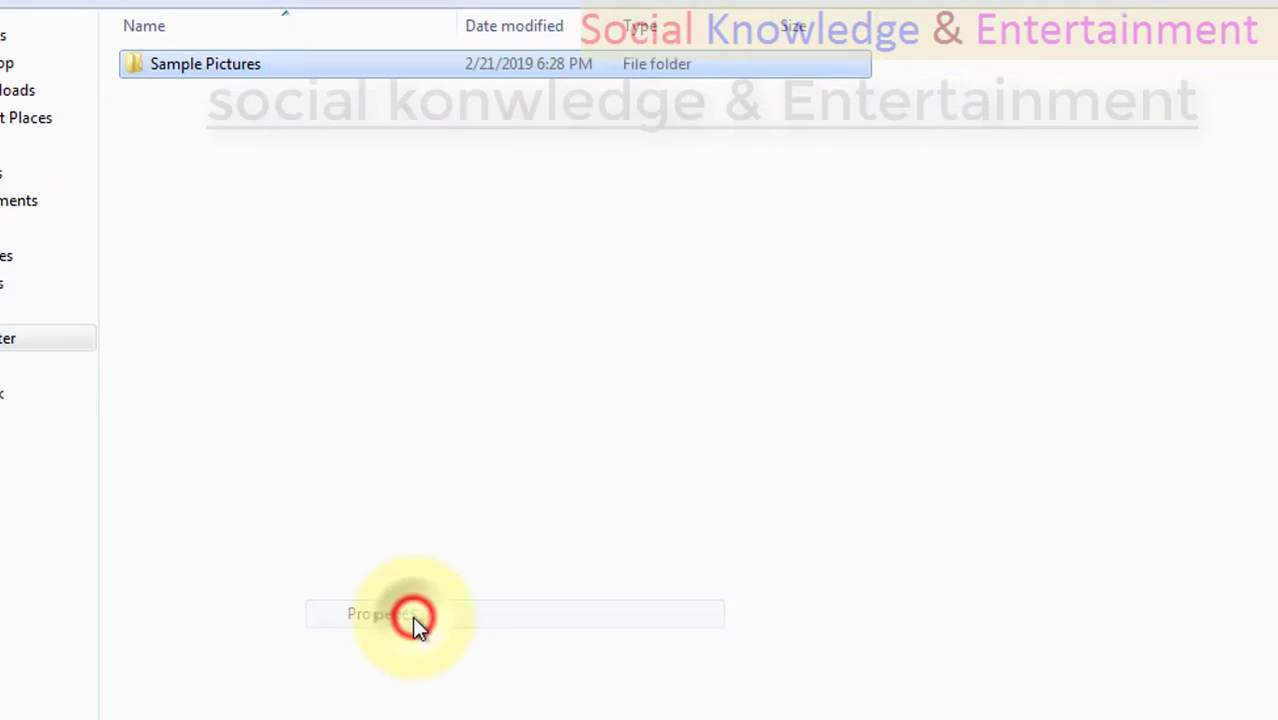
{"action": "left_click", "coordinate": [405, 118]}
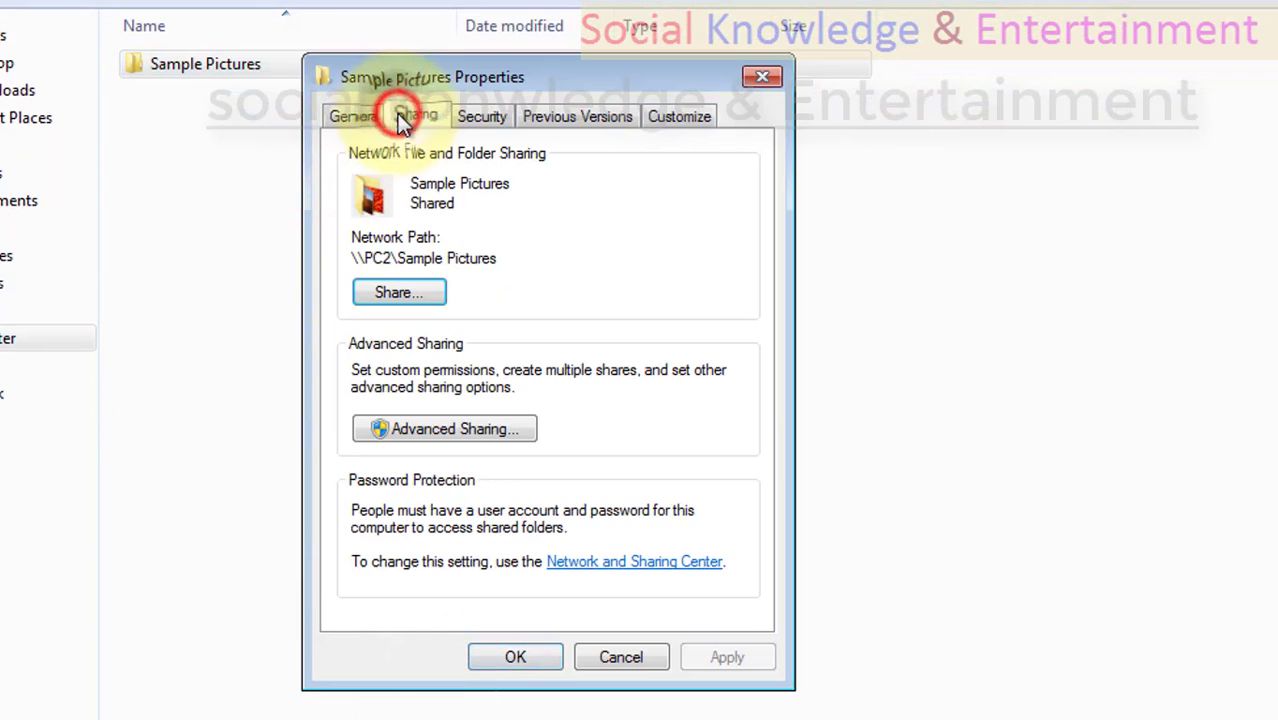
{"action": "left_click", "coordinate": [620, 658]}
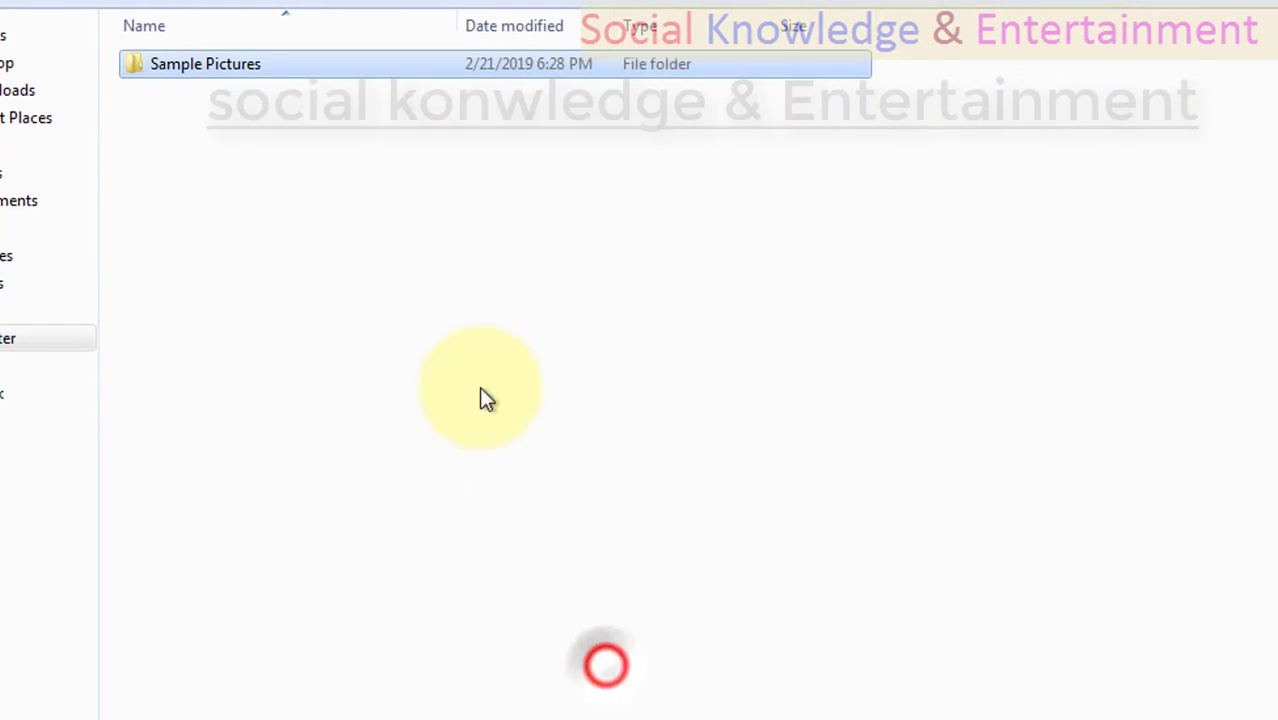
Open the advanced sharing settings of the Sample Pictures folder on MY Volume (E:).
{"action": "right_click", "coordinate": [347, 74]}
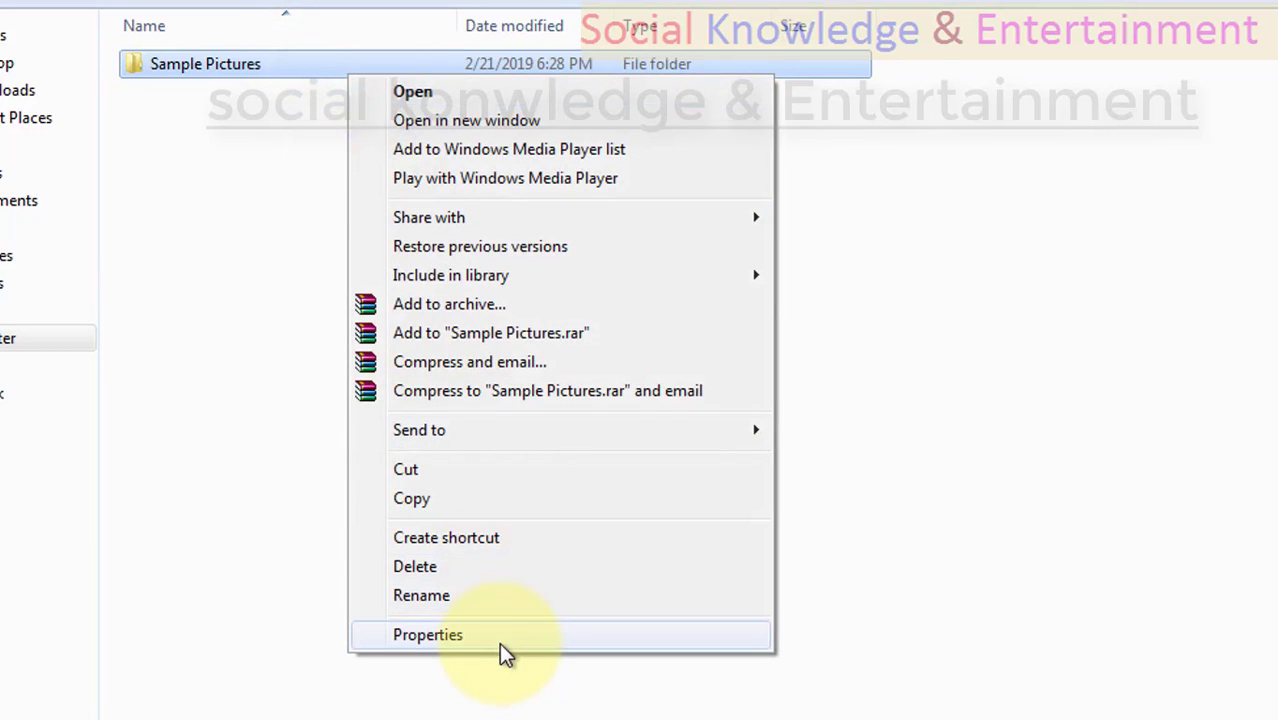
{"action": "left_click", "coordinate": [499, 642]}
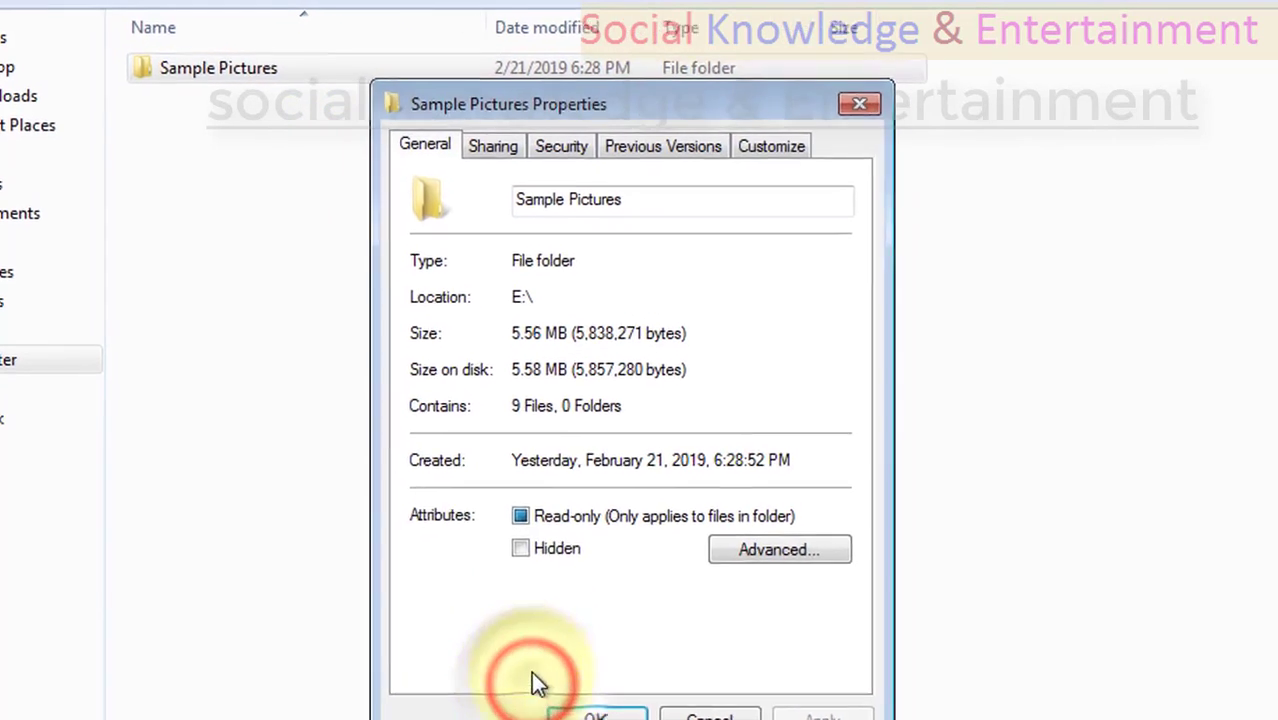
{"action": "left_click", "coordinate": [612, 190]}
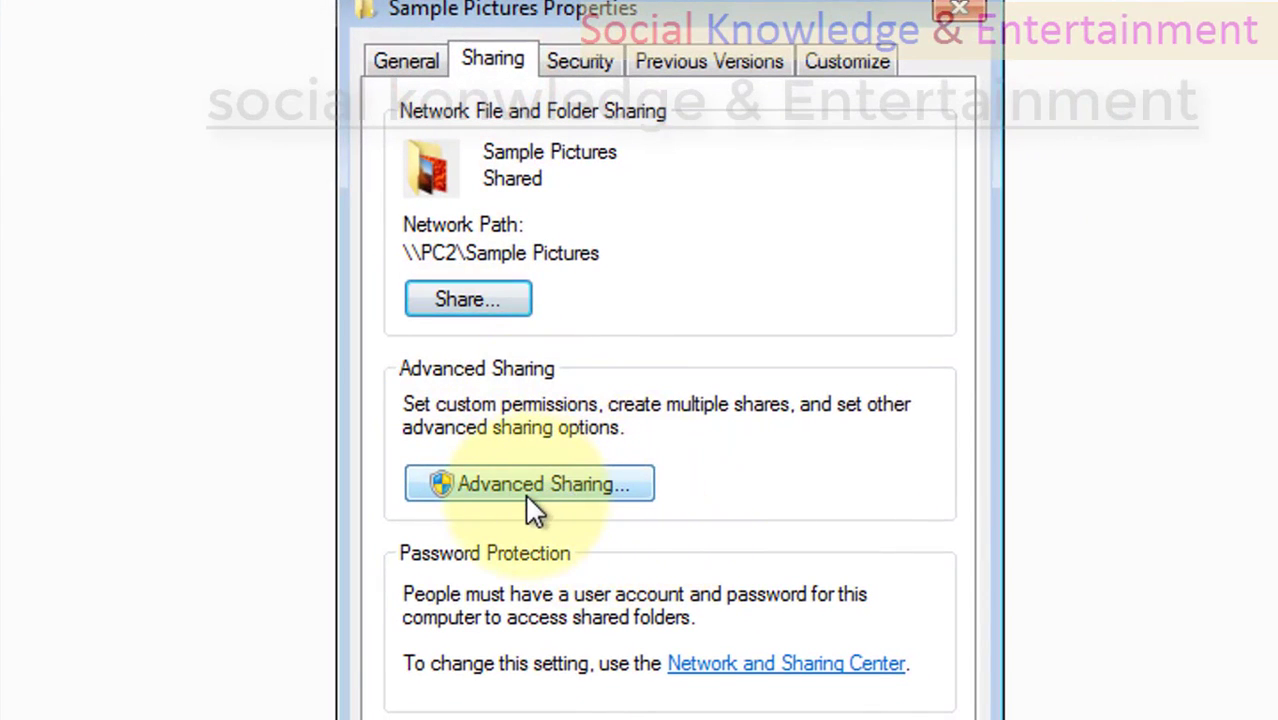
{"action": "left_click", "coordinate": [528, 498]}
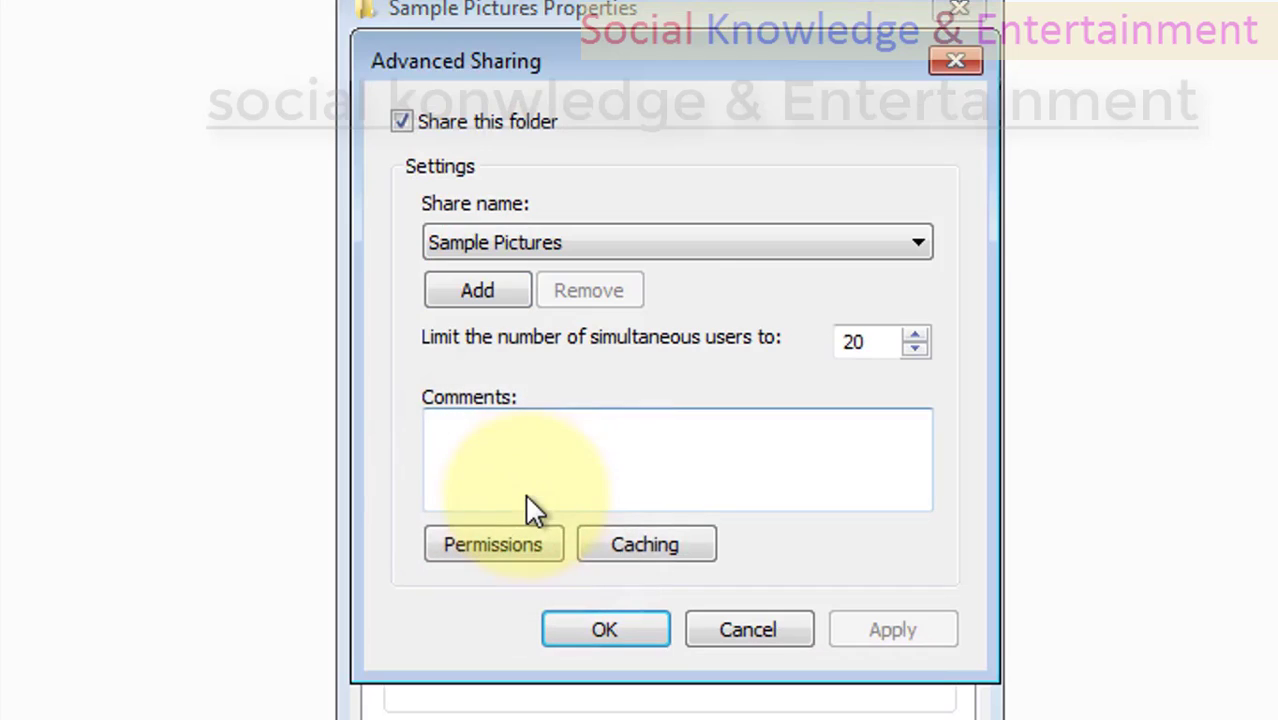
Turn sharing of the Sample Pictures folder off and back on in its advanced sharing settings.
{"action": "left_click", "coordinate": [402, 116]}
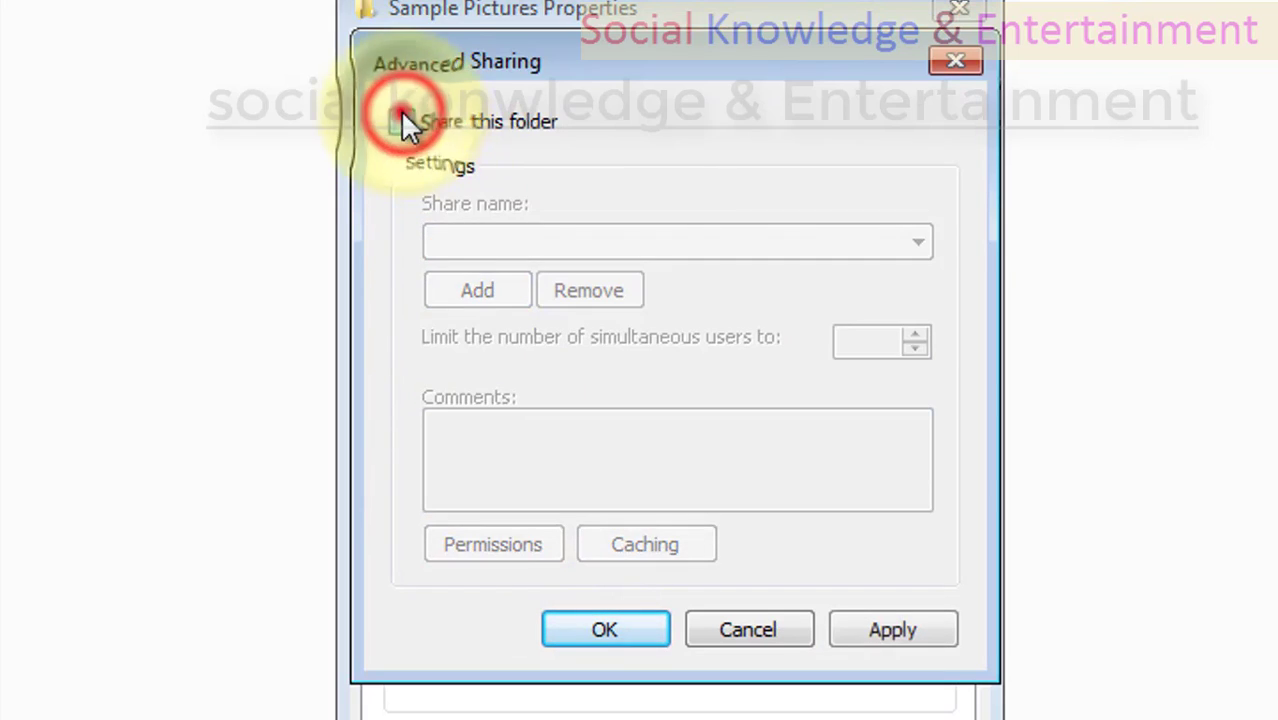
{"action": "left_click", "coordinate": [402, 116]}
{"action": "left_click", "coordinate": [402, 116]}
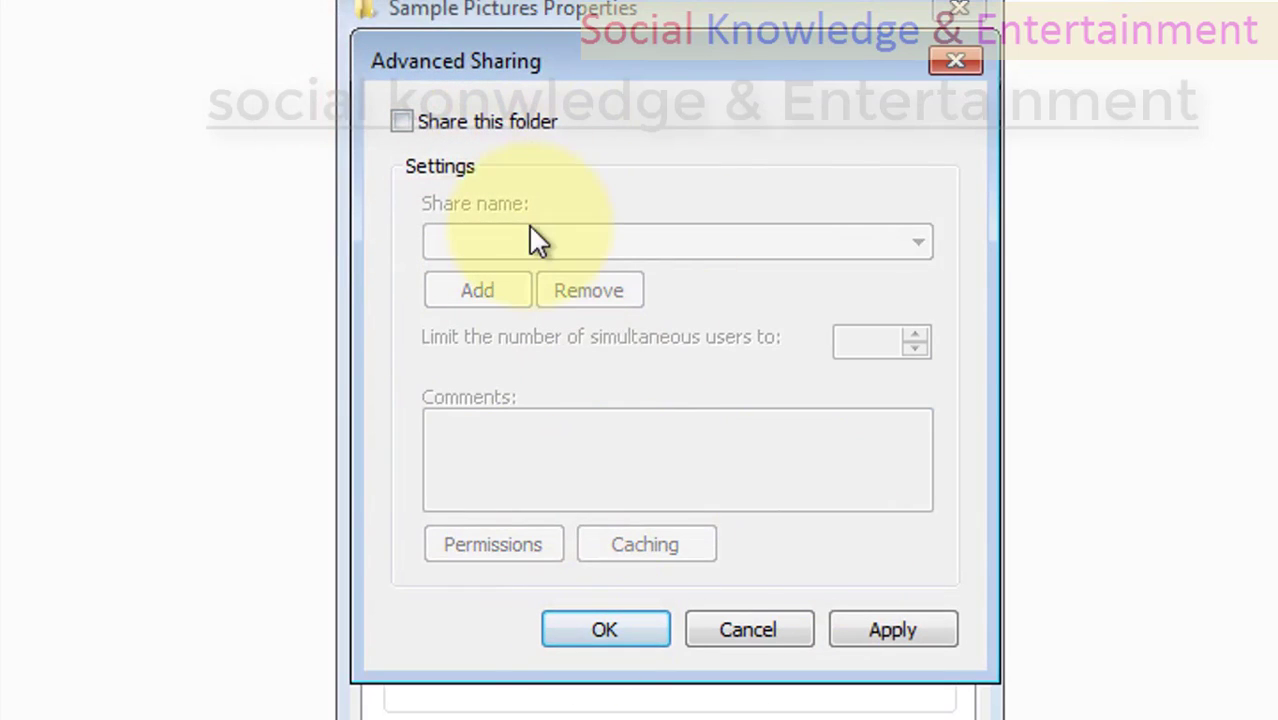
{"action": "left_click", "coordinate": [396, 121]}
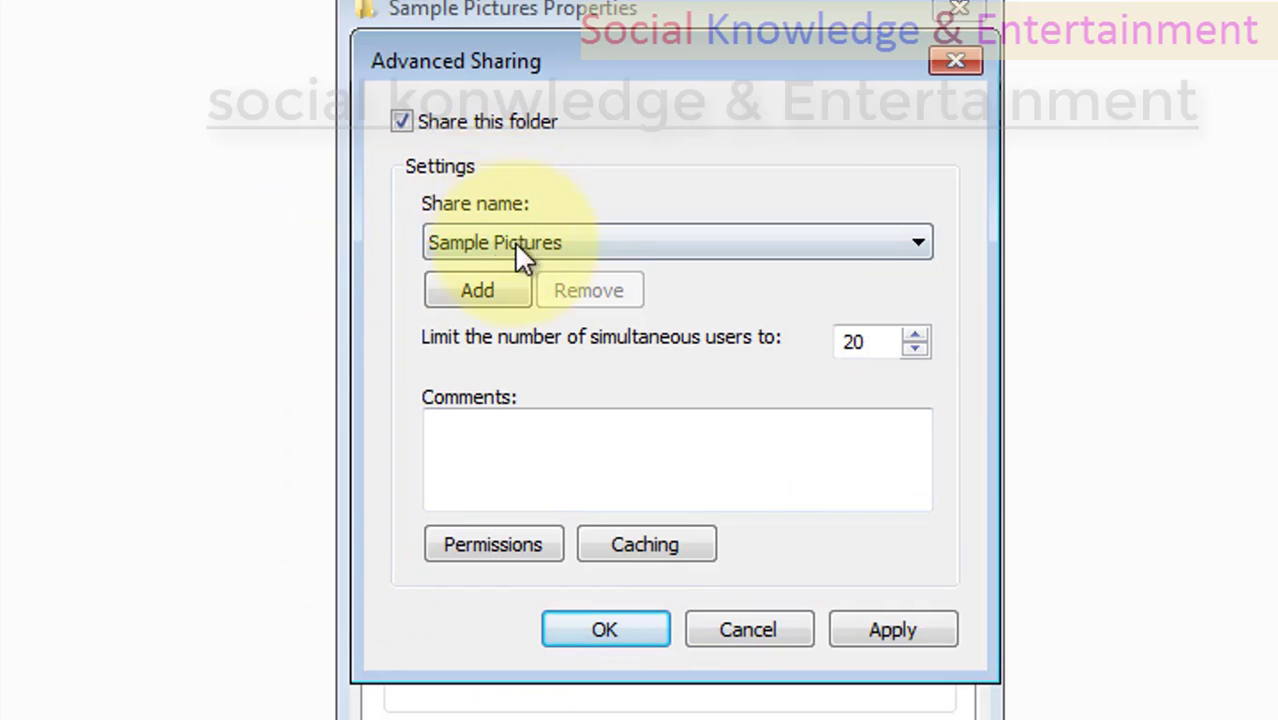
Review the share name and the limit on simultaneous users for the shared folder.
{"action": "left_click", "coordinate": [468, 245]}
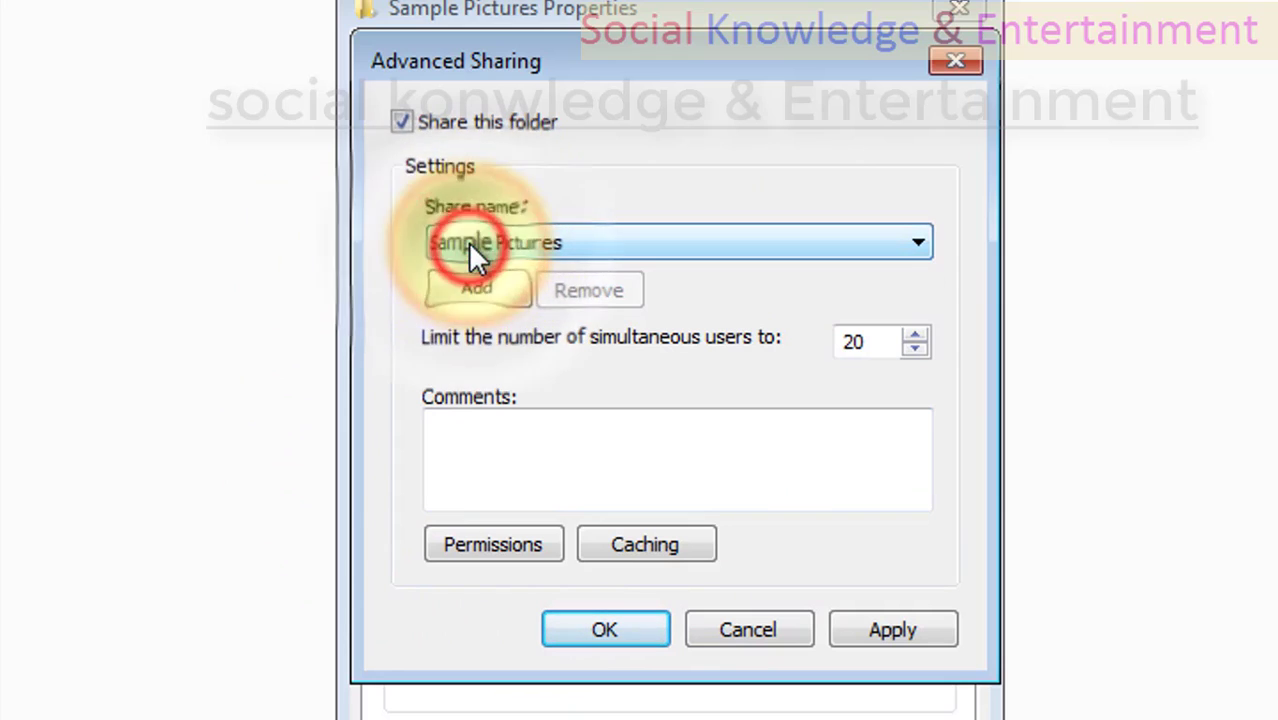
{"action": "left_click", "coordinate": [875, 336]}
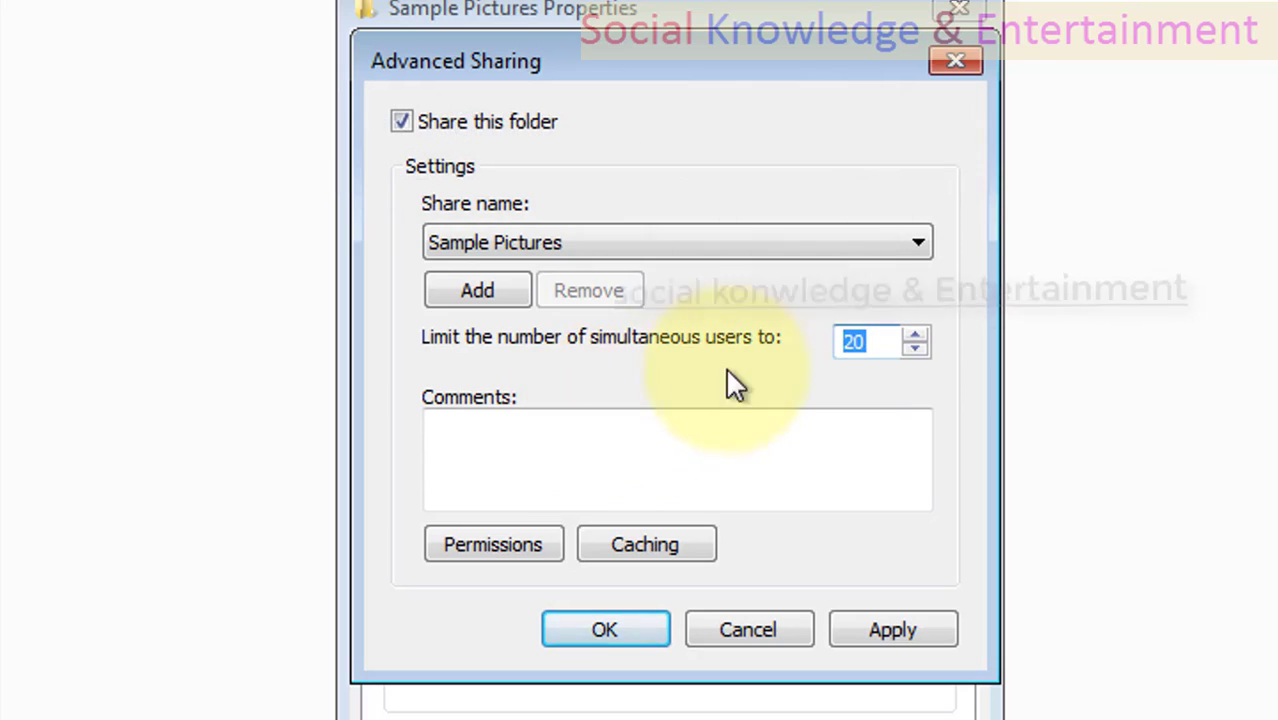
{"action": "double_click", "coordinate": [873, 340]}
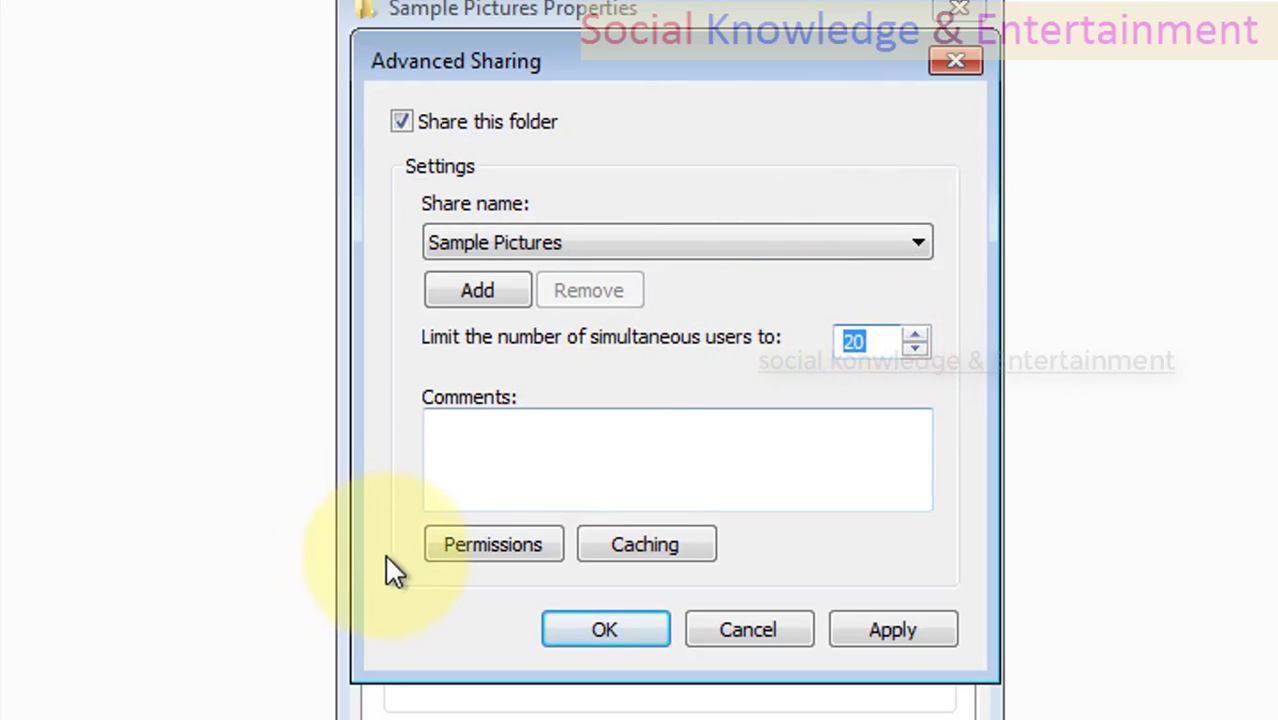
Try Full Control and Change for Everyone in the share permissions, leave only Read allowed, and apply the permissions.
{"action": "left_click", "coordinate": [481, 547]}
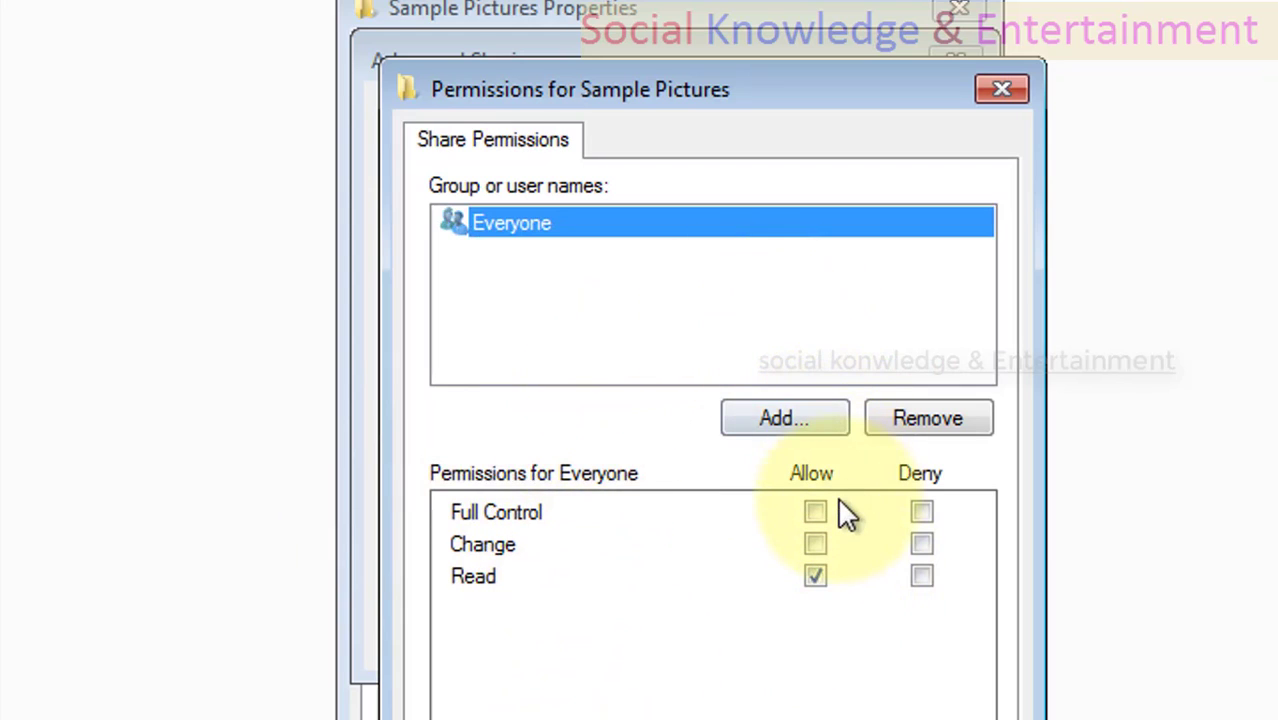
{"action": "left_click", "coordinate": [814, 513]}
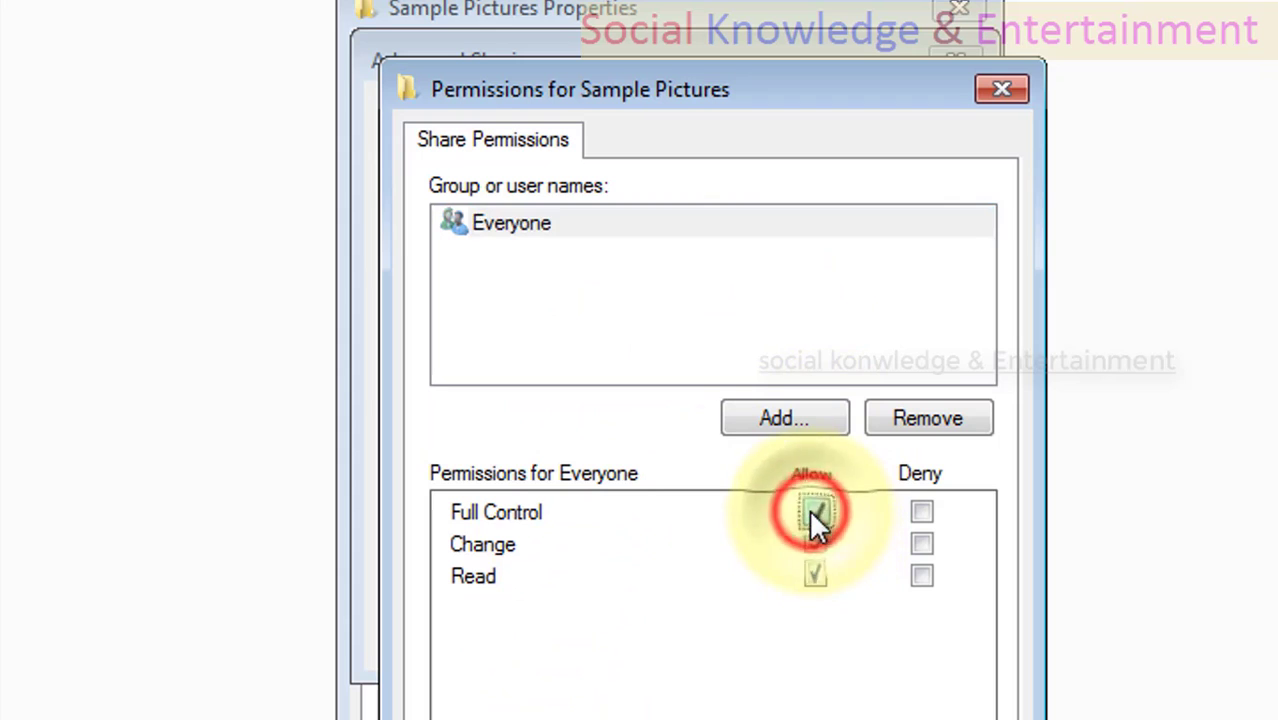
{"action": "left_click", "coordinate": [814, 513]}
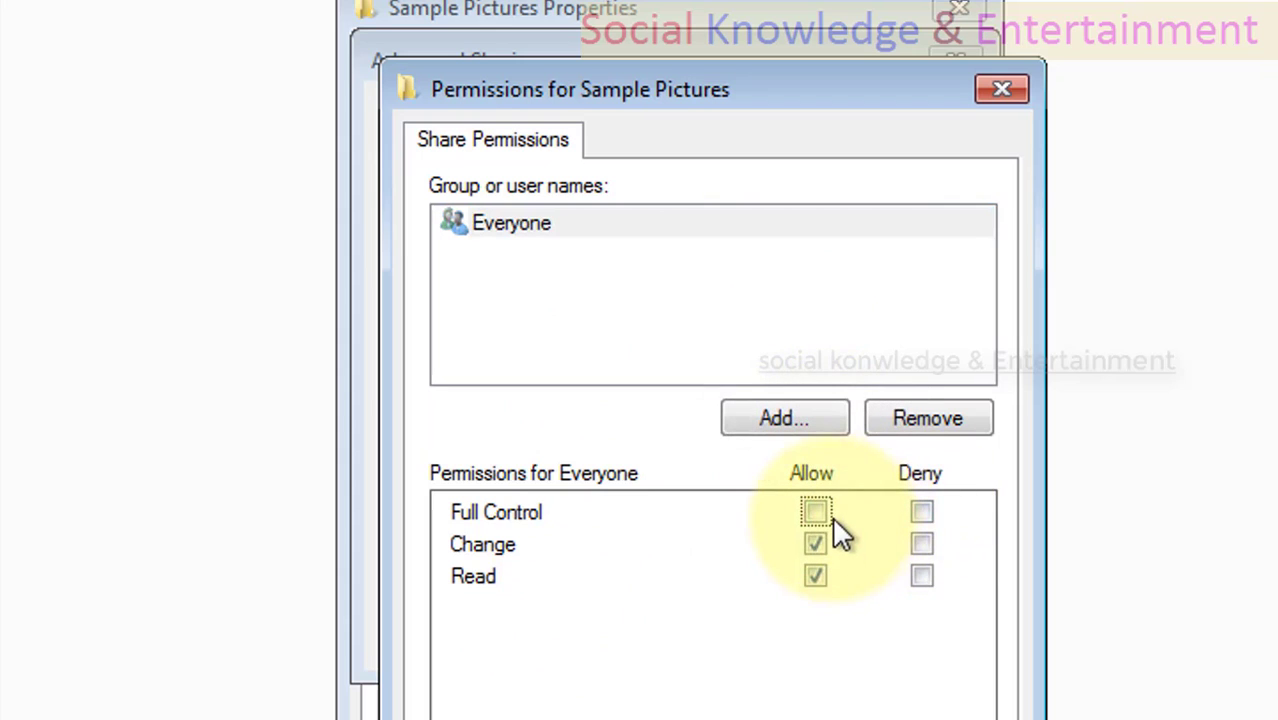
{"action": "left_click", "coordinate": [818, 510]}
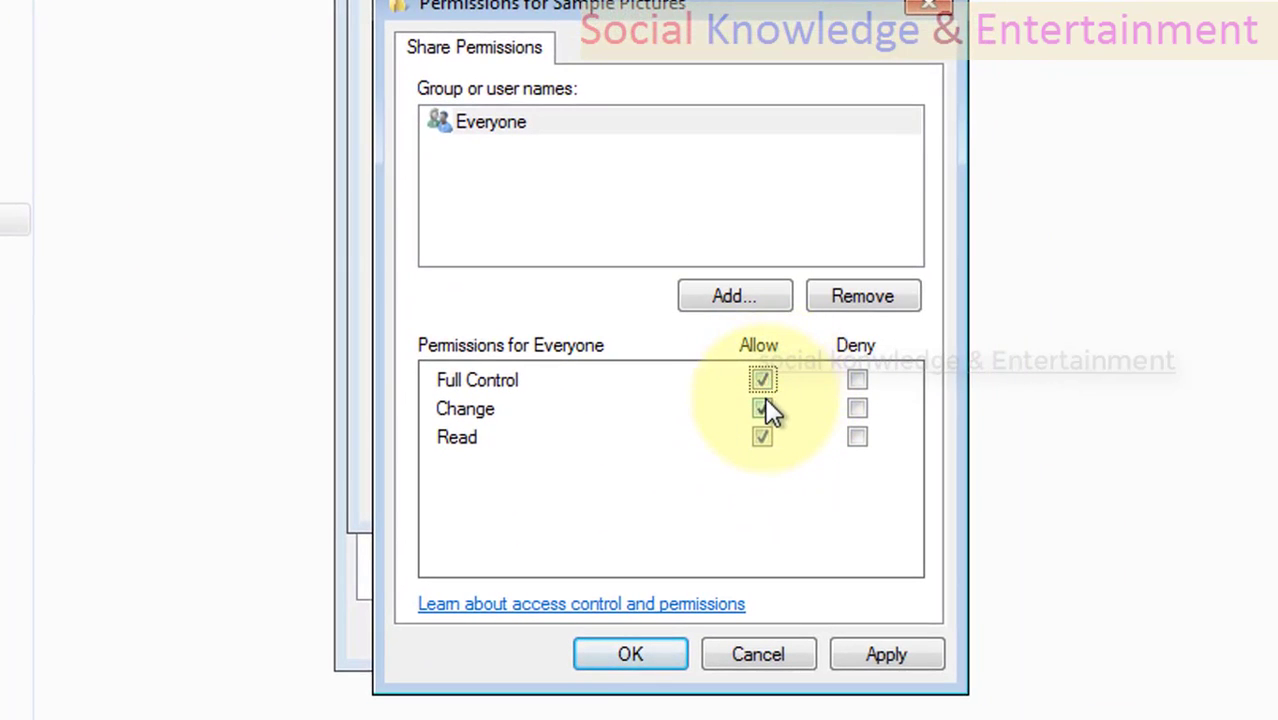
{"action": "left_click", "coordinate": [766, 416]}
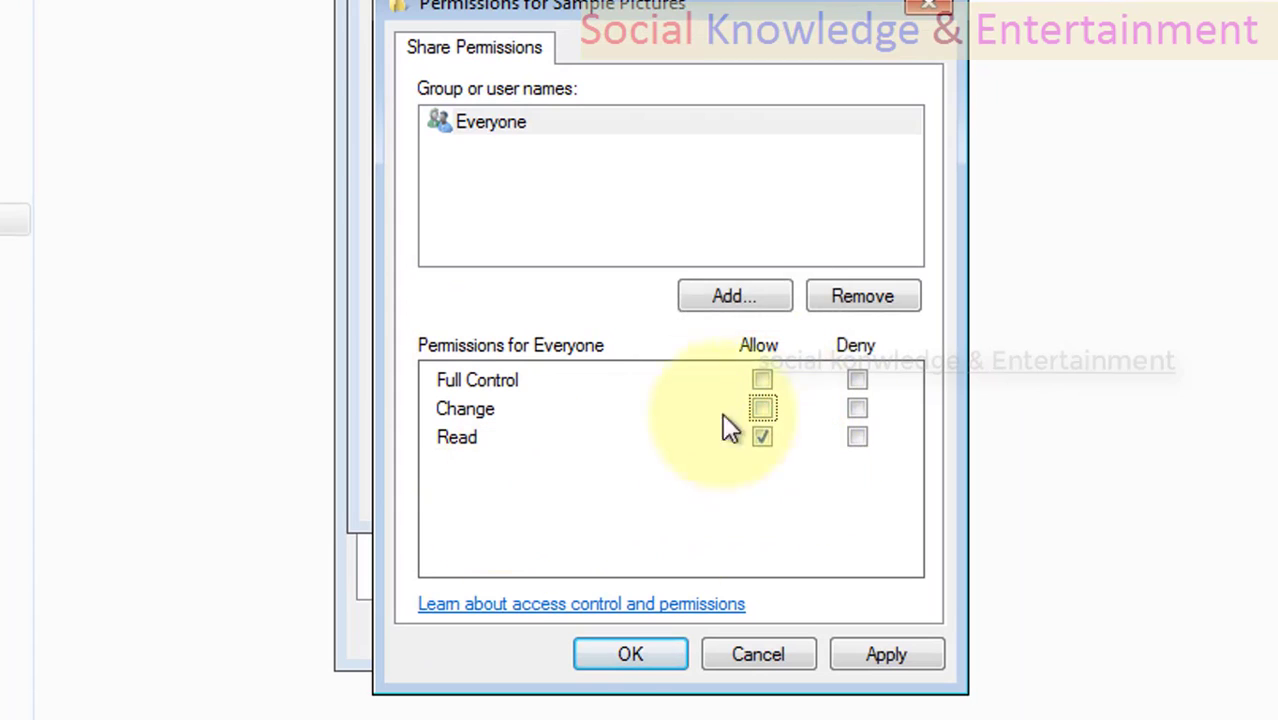
{"action": "left_click", "coordinate": [881, 660]}
{"action": "left_click", "coordinate": [879, 660]}
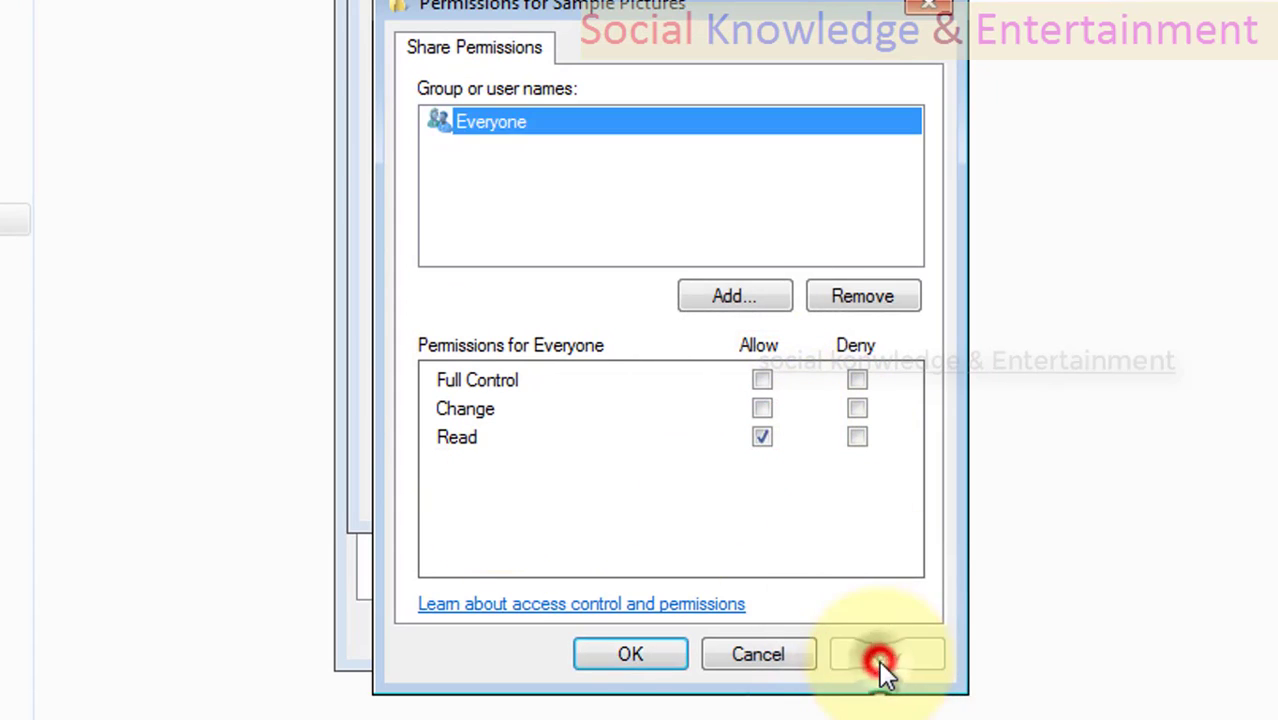
{"action": "left_click", "coordinate": [651, 662]}
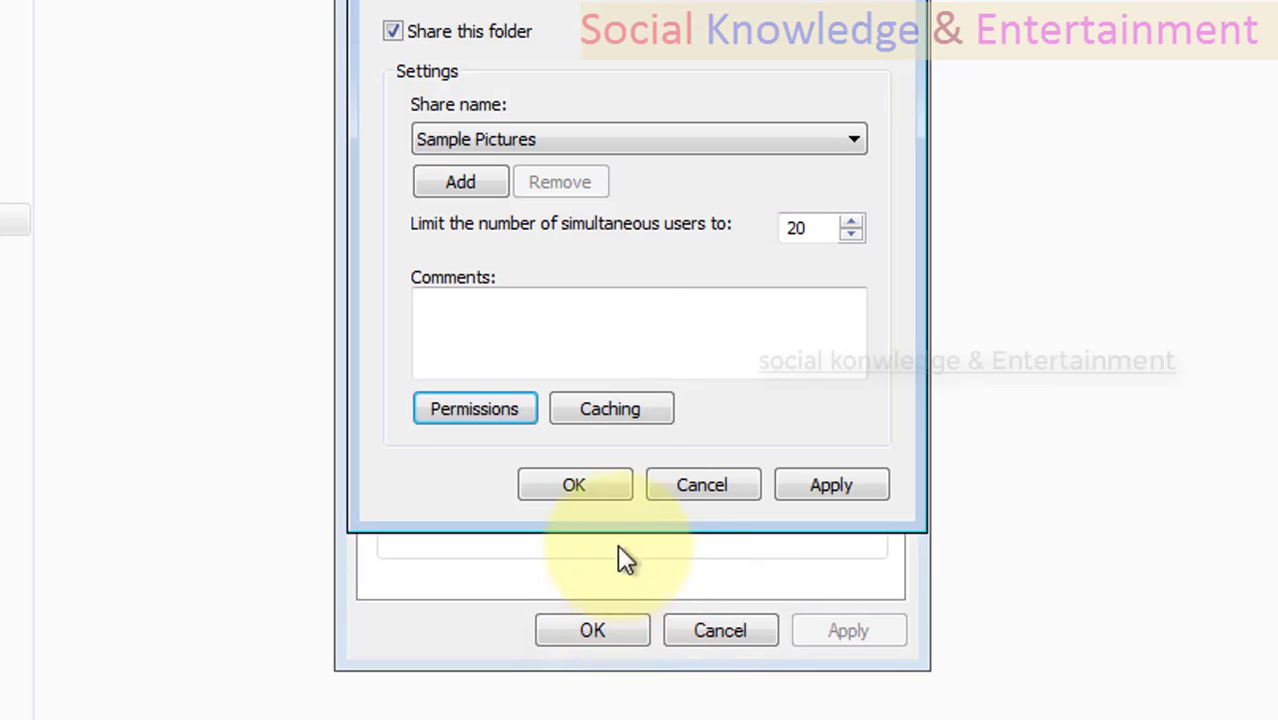
Apply the advanced sharing settings and close the Sample Pictures folder's properties.
{"action": "left_click", "coordinate": [834, 493]}
{"action": "left_click", "coordinate": [609, 478]}
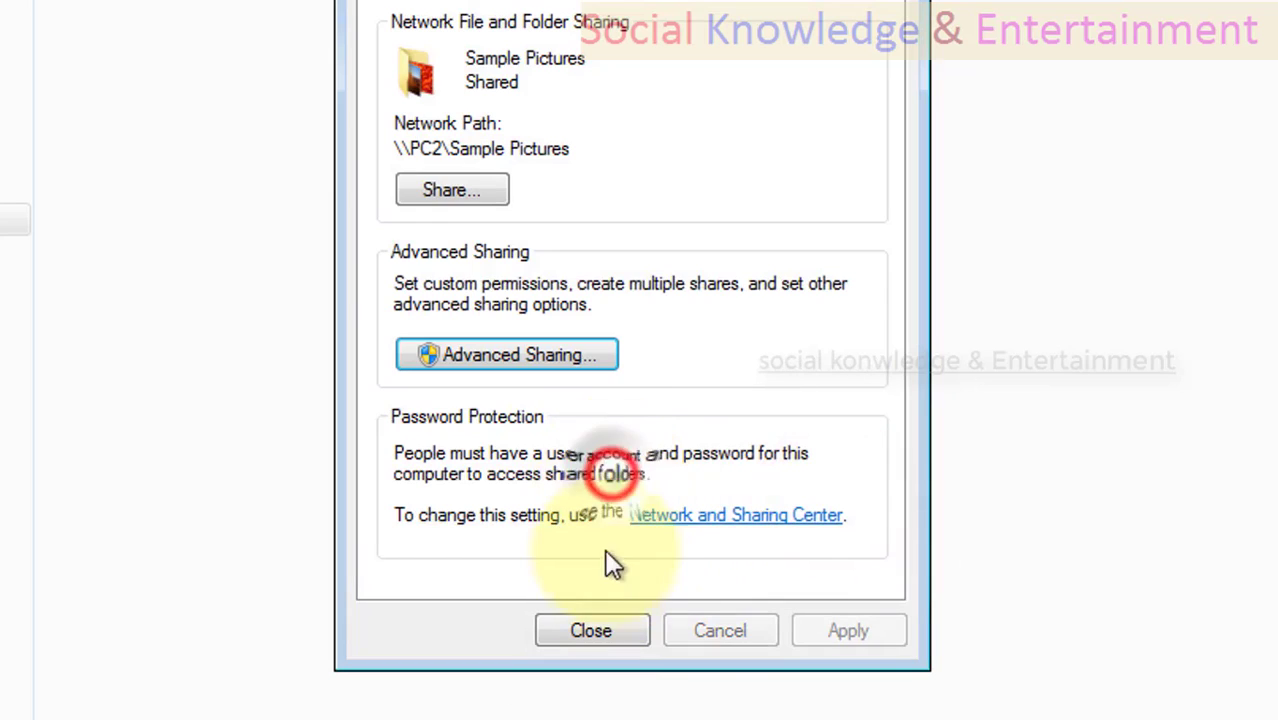
{"action": "left_click", "coordinate": [590, 632]}
{"action": "right_click", "coordinate": [278, 399]}
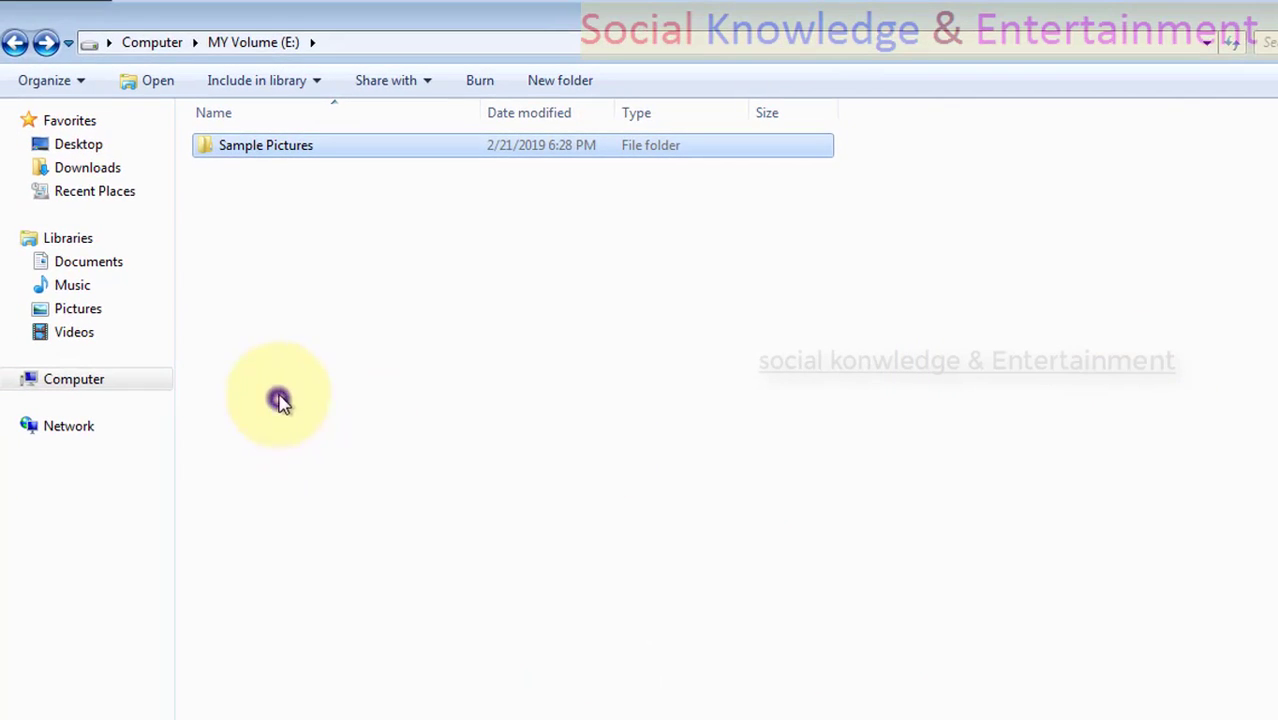
{"action": "left_click", "coordinate": [397, 487]}
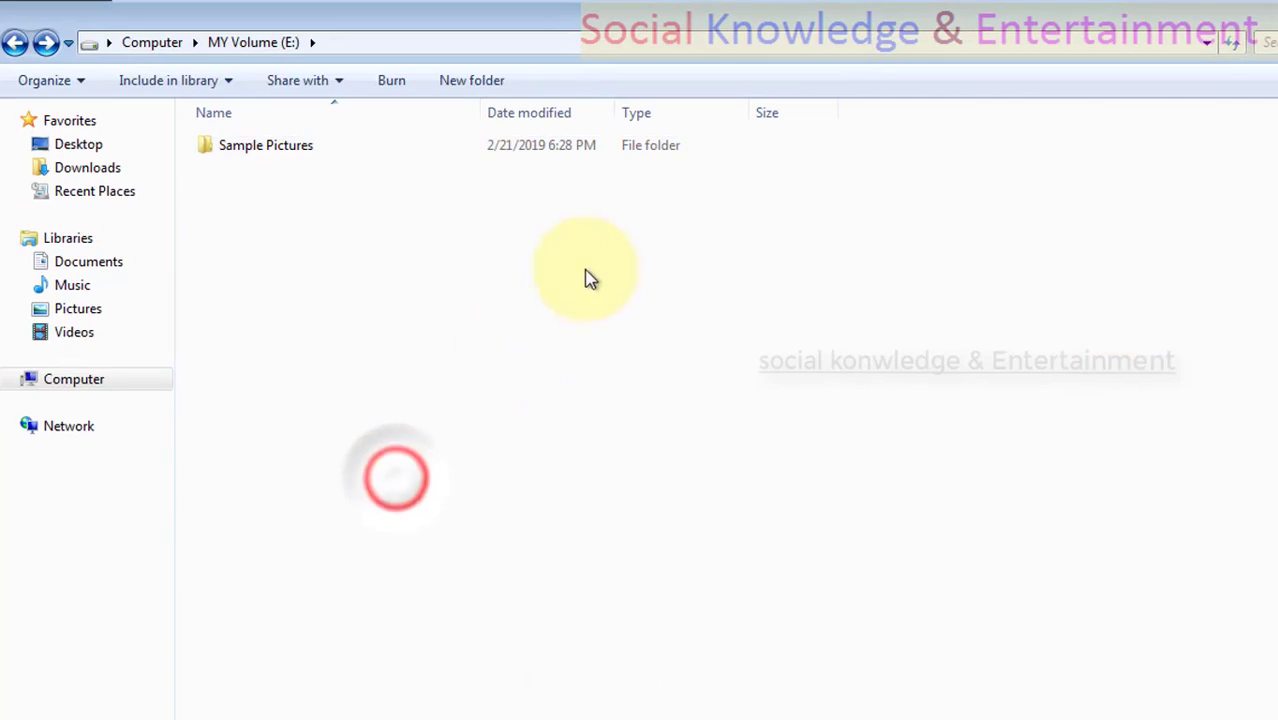